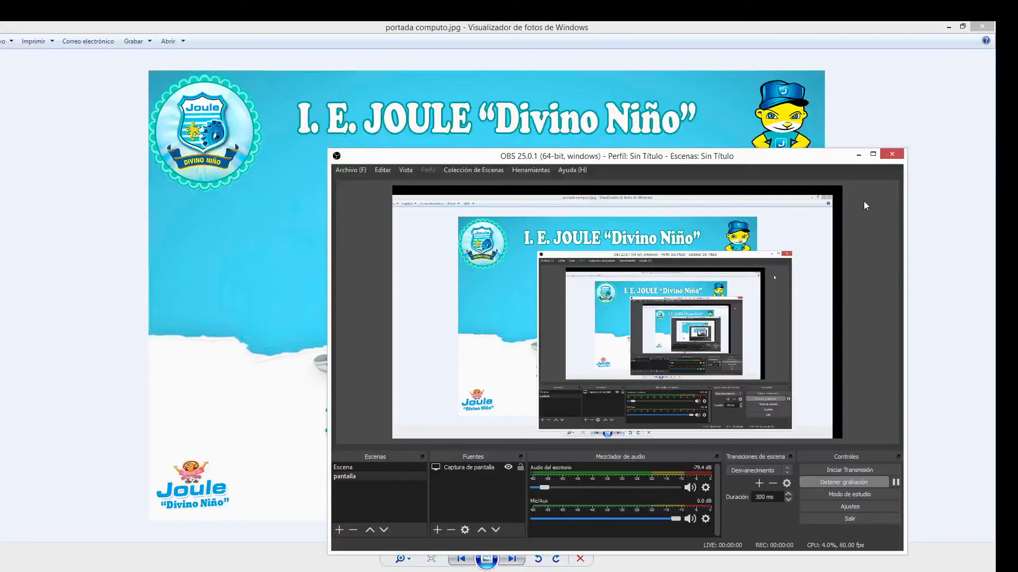
Minimize the OBS window so the Joule "Divino Niño" cover image is fully visible
{"action": "left_click", "coordinate": [859, 154]}
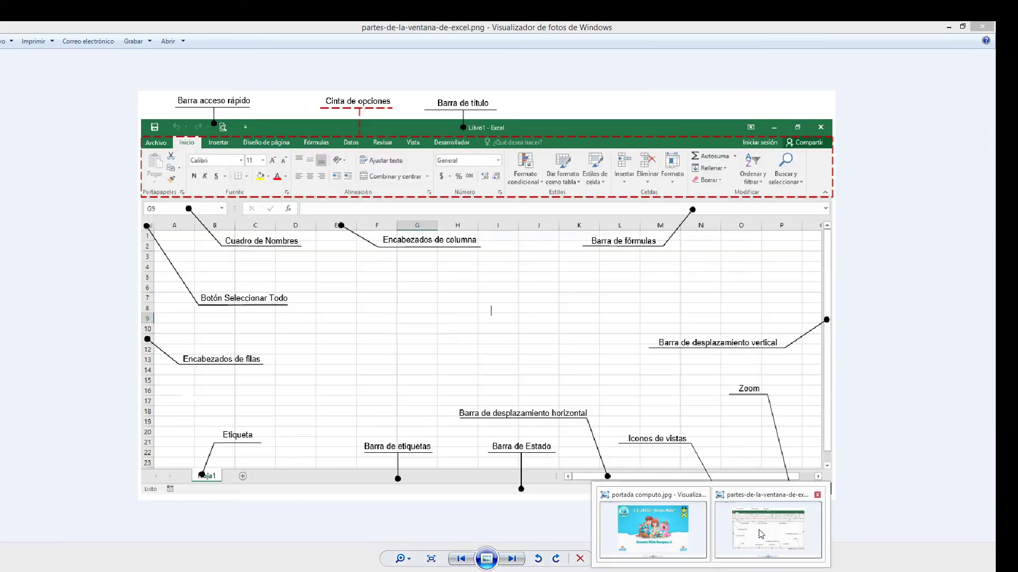
Show partes-de-la-ventana-de-excel.png, the labelled Excel window diagram, in Photo Viewer
{"action": "left_click", "coordinate": [761, 534]}
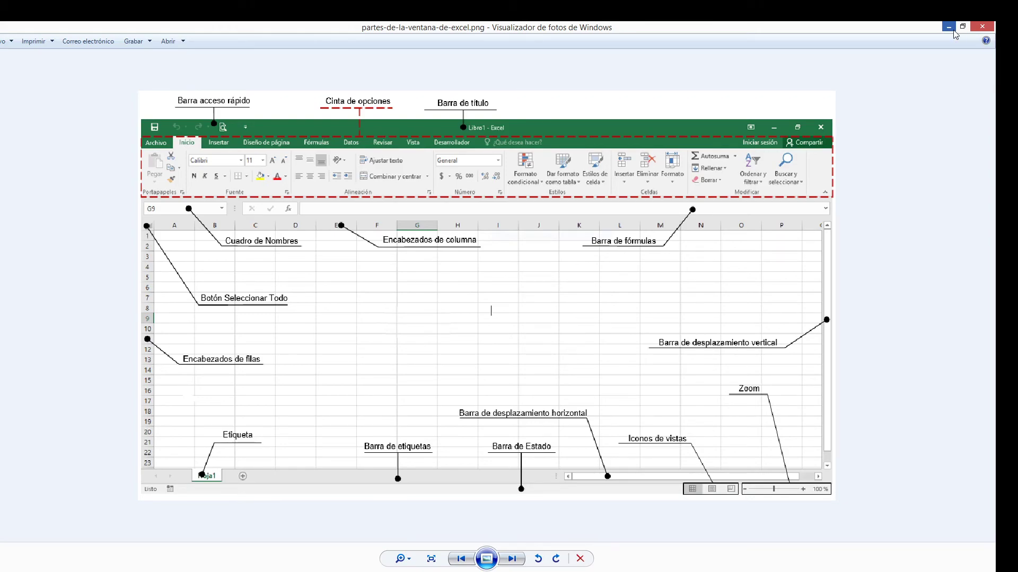
Search 'exc' from the Start screen and launch Excel 2013 with a blank workbook
{"action": "key", "text": "Right"}
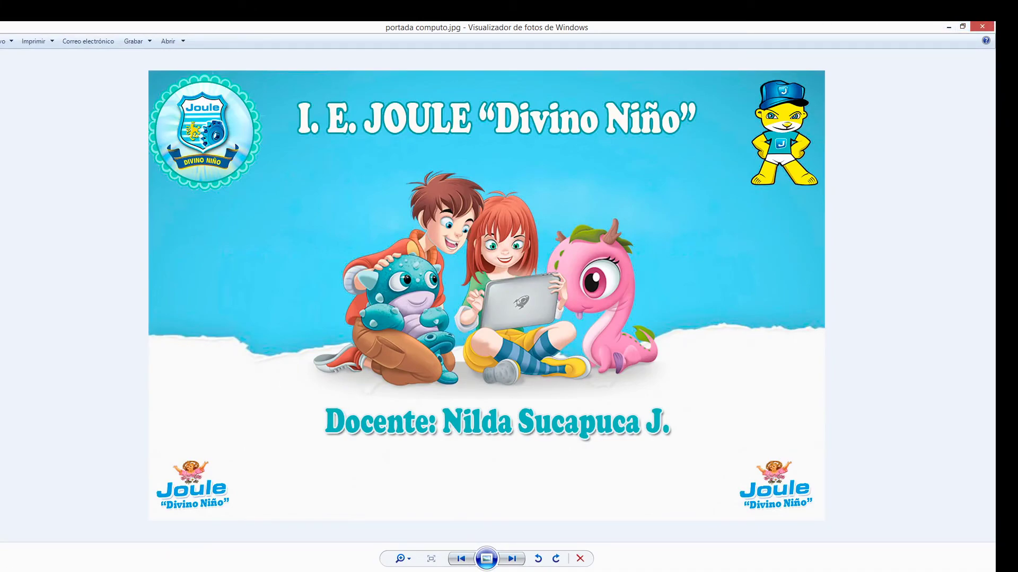
{"action": "key", "text": "super"}
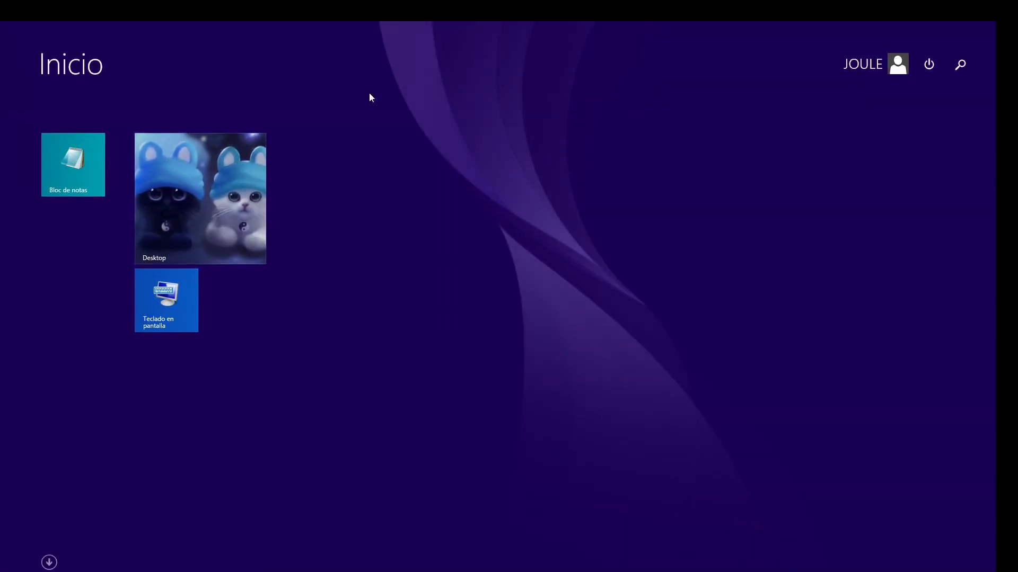
{"action": "left_click", "coordinate": [960, 68]}
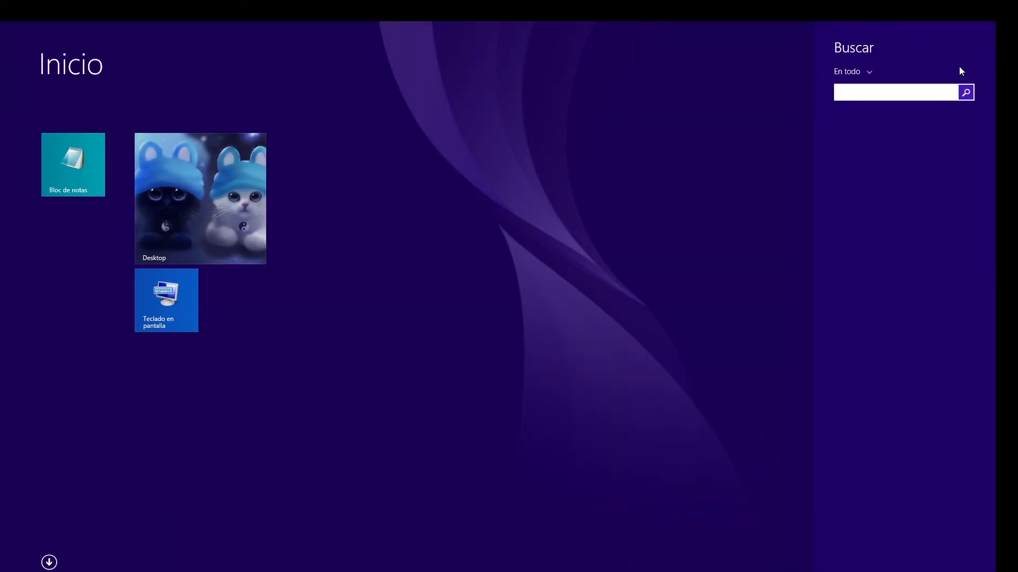
{"action": "type", "text": "exc"}
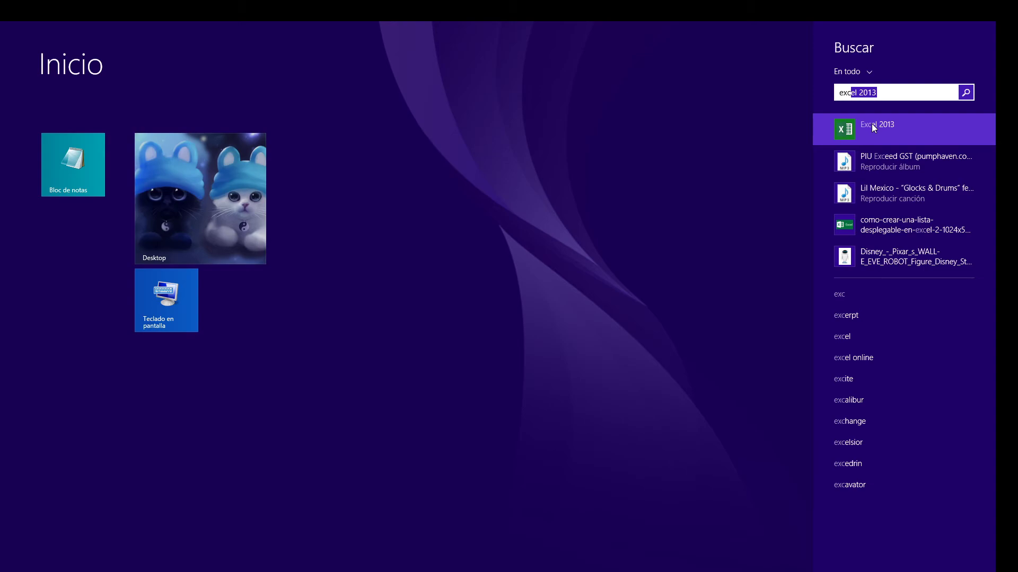
{"action": "left_click", "coordinate": [874, 127]}
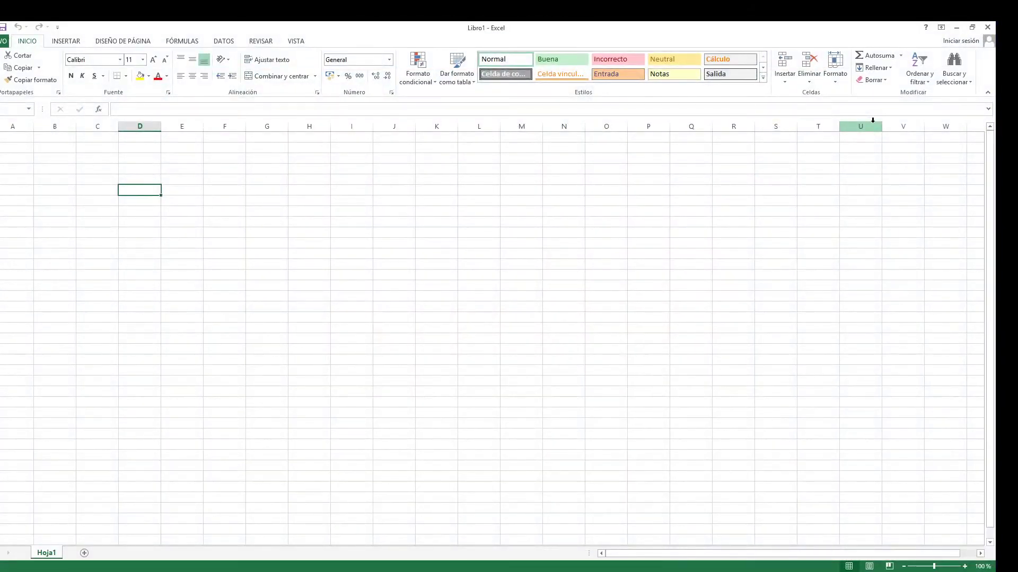
{"action": "left_click", "coordinate": [163, 289]}
{"action": "left_click", "coordinate": [165, 293]}
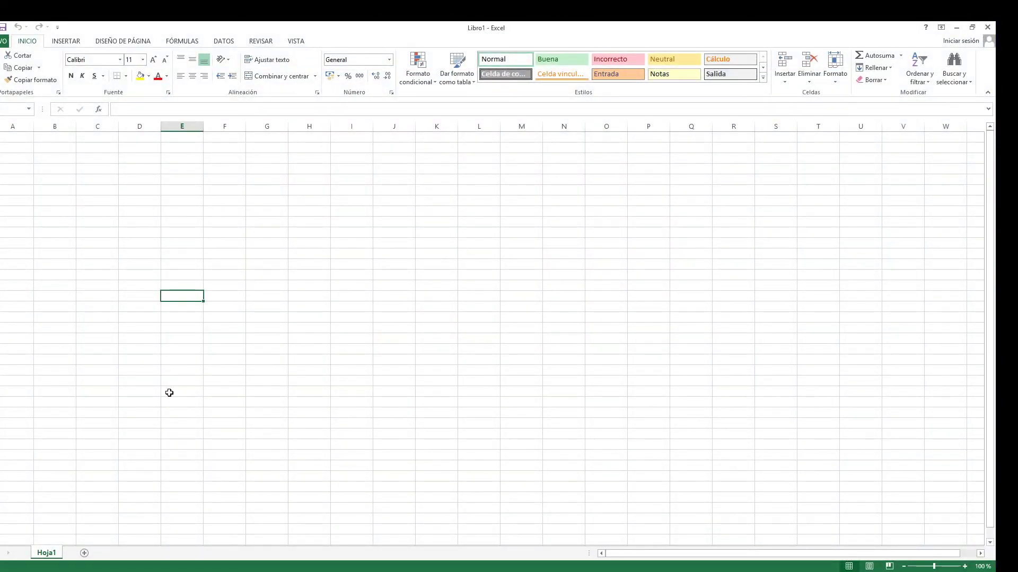
{"action": "left_click", "coordinate": [115, 242]}
{"action": "left_click", "coordinate": [187, 325]}
{"action": "left_click", "coordinate": [136, 210]}
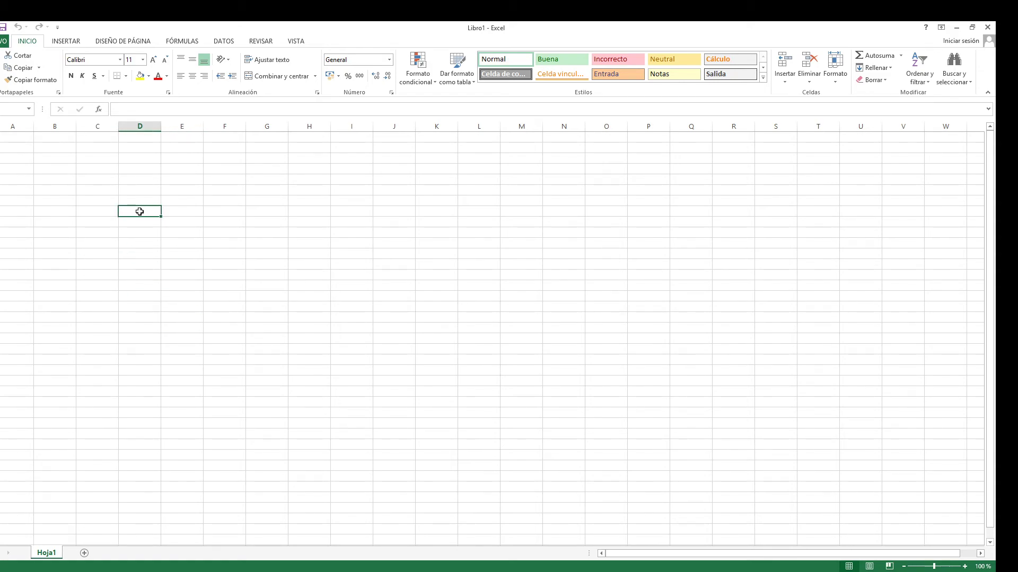
{"action": "left_click", "coordinate": [106, 185]}
{"action": "left_click", "coordinate": [129, 246]}
{"action": "left_click", "coordinate": [185, 295]}
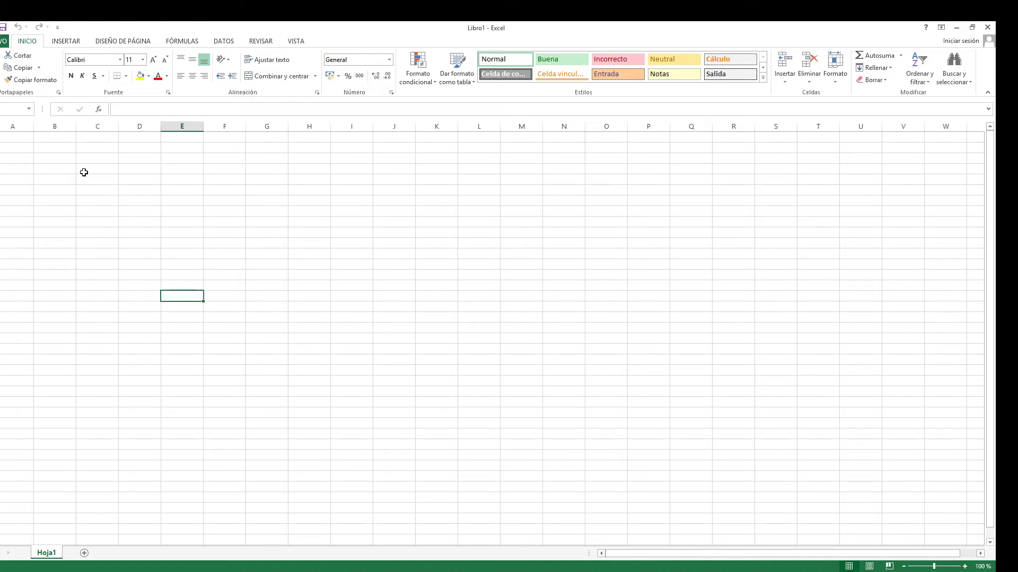
{"action": "left_click", "coordinate": [84, 172]}
{"action": "left_click", "coordinate": [156, 194]}
{"action": "left_click", "coordinate": [172, 303]}
{"action": "left_click", "coordinate": [98, 303]}
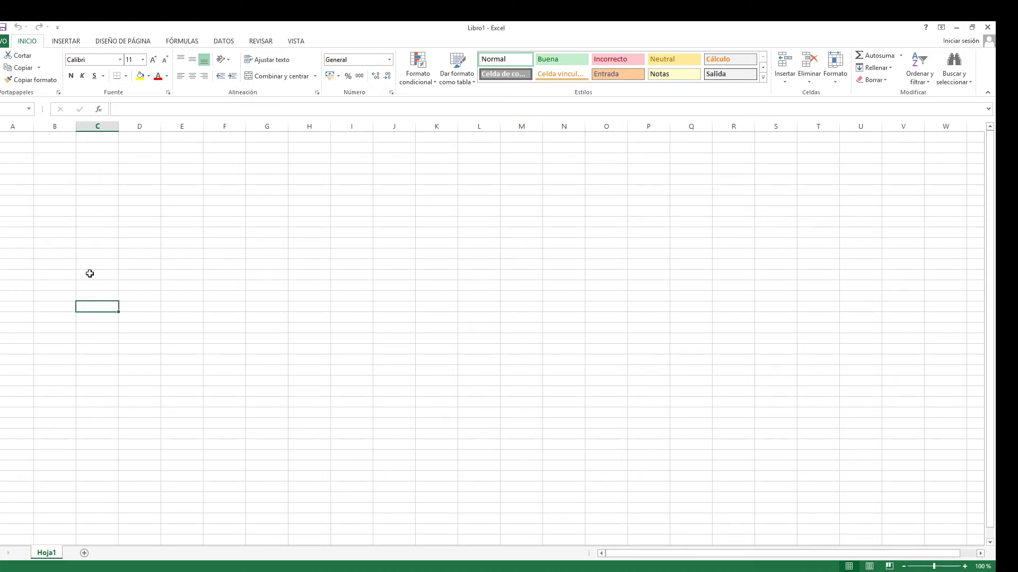
{"action": "left_click", "coordinate": [82, 183]}
{"action": "left_click", "coordinate": [139, 202]}
{"action": "left_click", "coordinate": [165, 281]}
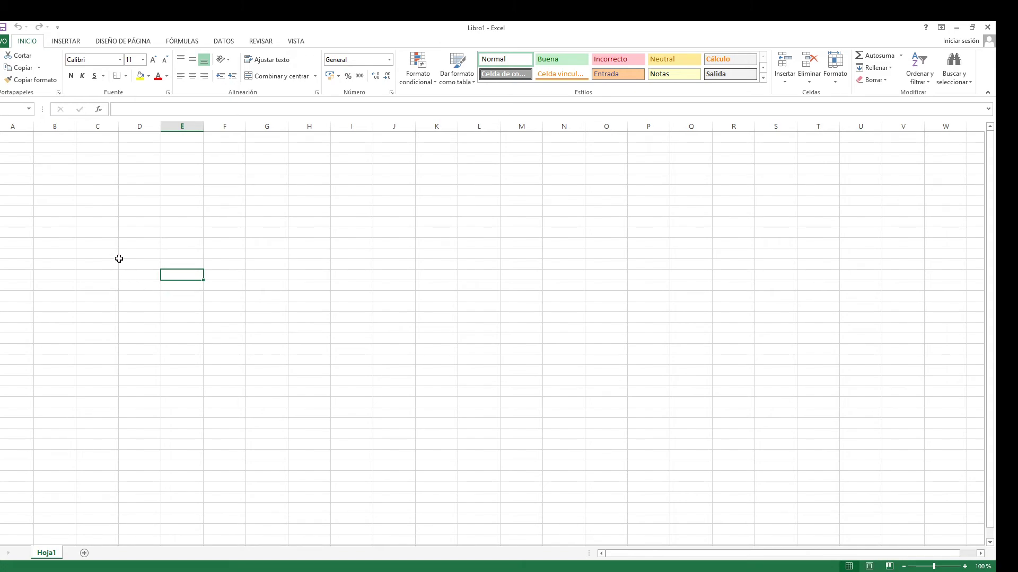
{"action": "left_click", "coordinate": [139, 240]}
{"action": "left_click", "coordinate": [199, 285]}
{"action": "left_click", "coordinate": [141, 338]}
{"action": "left_click", "coordinate": [83, 201]}
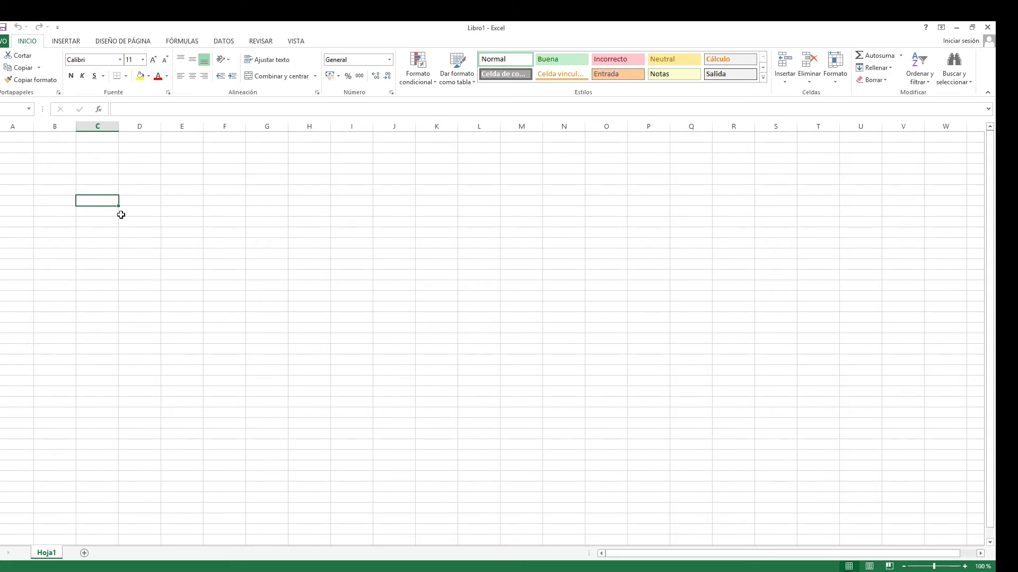
{"action": "left_click", "coordinate": [123, 221]}
{"action": "left_click", "coordinate": [105, 287]}
{"action": "left_click", "coordinate": [169, 223]}
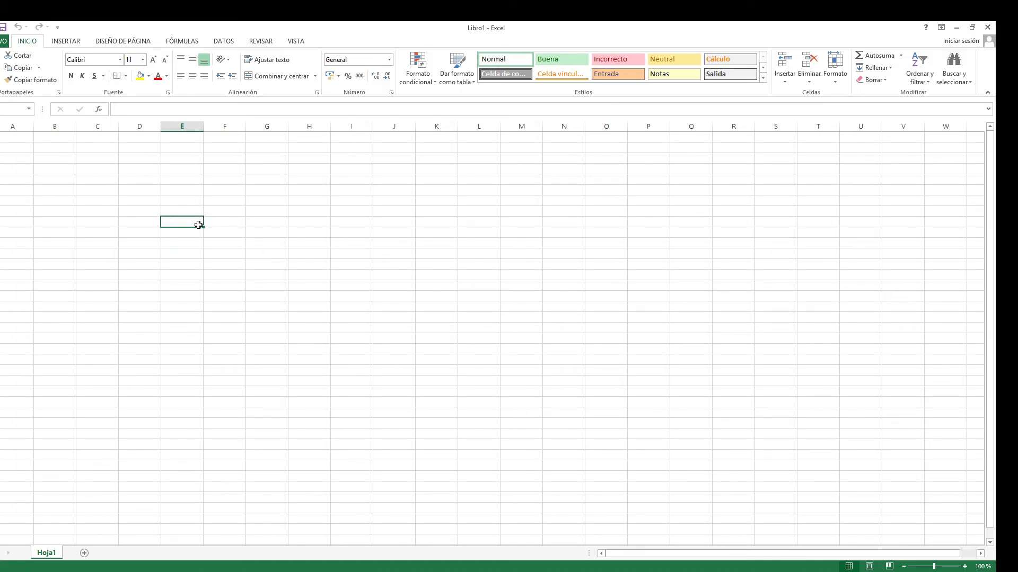
{"action": "left_click", "coordinate": [168, 295]}
{"action": "left_click", "coordinate": [89, 214]}
{"action": "left_click", "coordinate": [170, 181]}
{"action": "left_click", "coordinate": [215, 286]}
{"action": "left_click", "coordinate": [157, 325]}
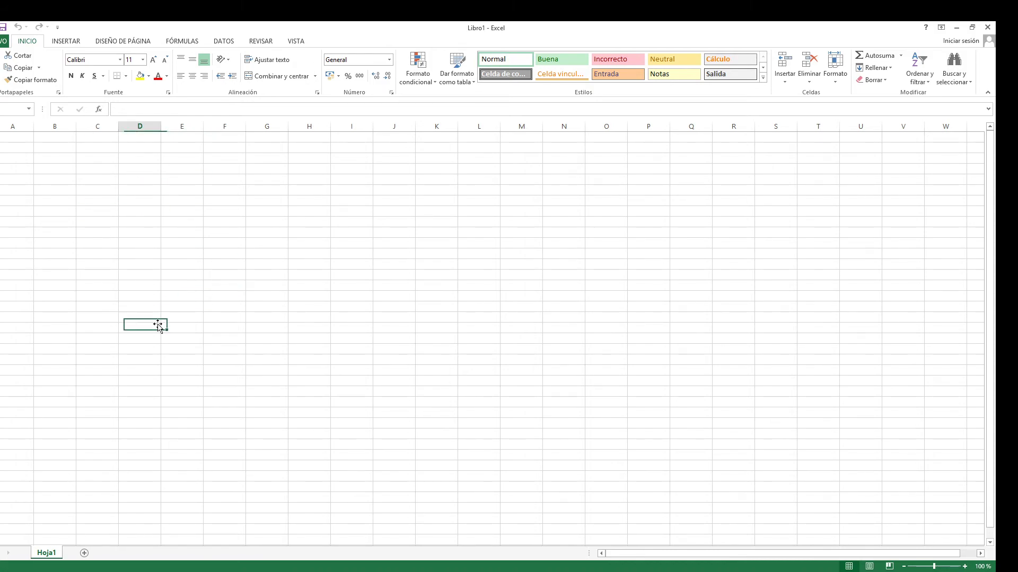
{"action": "left_click", "coordinate": [109, 198]}
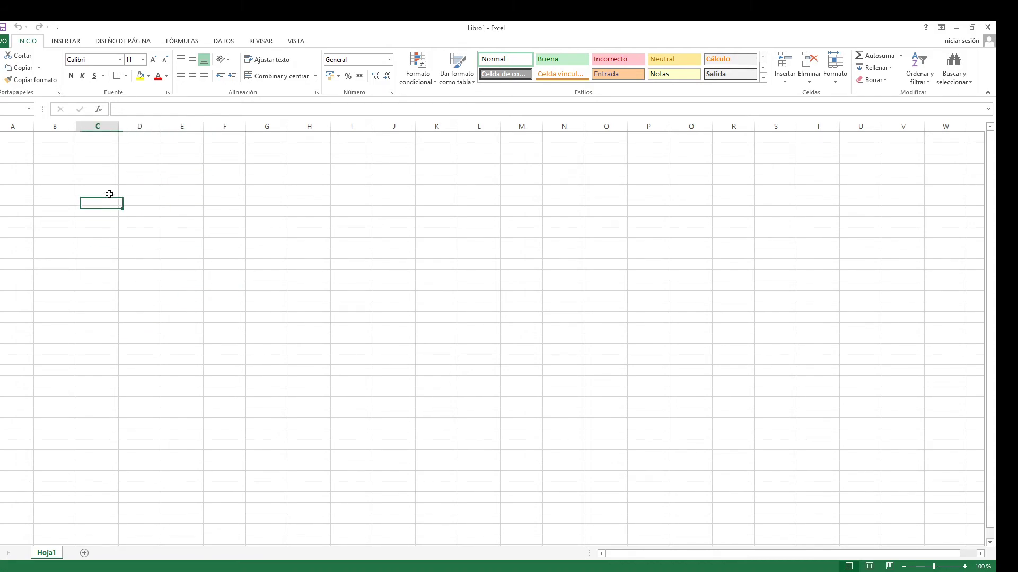
{"action": "left_click", "coordinate": [90, 262]}
{"action": "left_click", "coordinate": [193, 262]}
{"action": "left_click", "coordinate": [188, 211]}
{"action": "left_click", "coordinate": [98, 187]}
{"action": "left_click", "coordinate": [107, 253]}
{"action": "left_click", "coordinate": [158, 302]}
{"action": "left_click", "coordinate": [69, 186]}
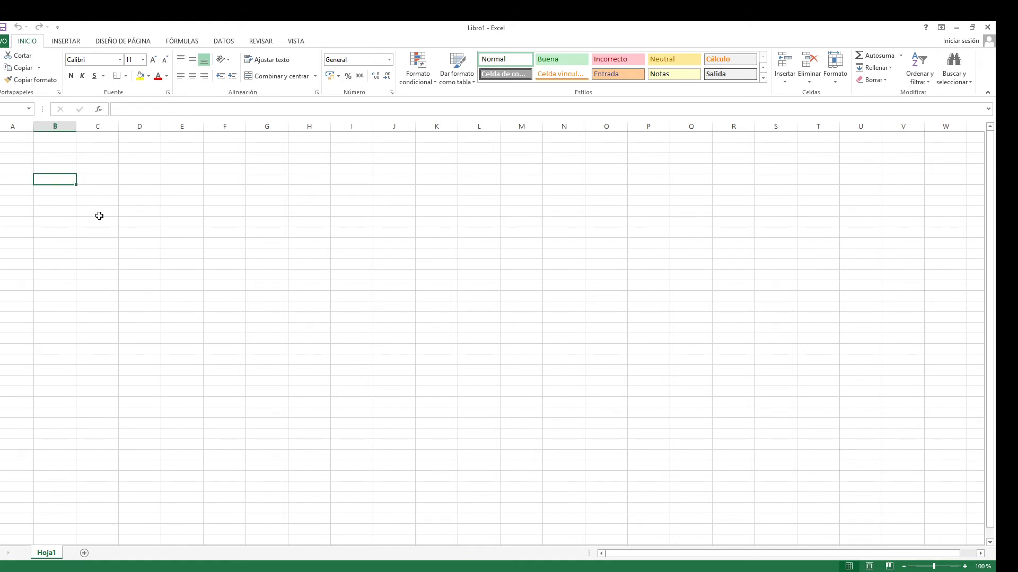
{"action": "left_click", "coordinate": [100, 216]}
{"action": "left_click", "coordinate": [113, 257]}
{"action": "left_click", "coordinate": [88, 287]}
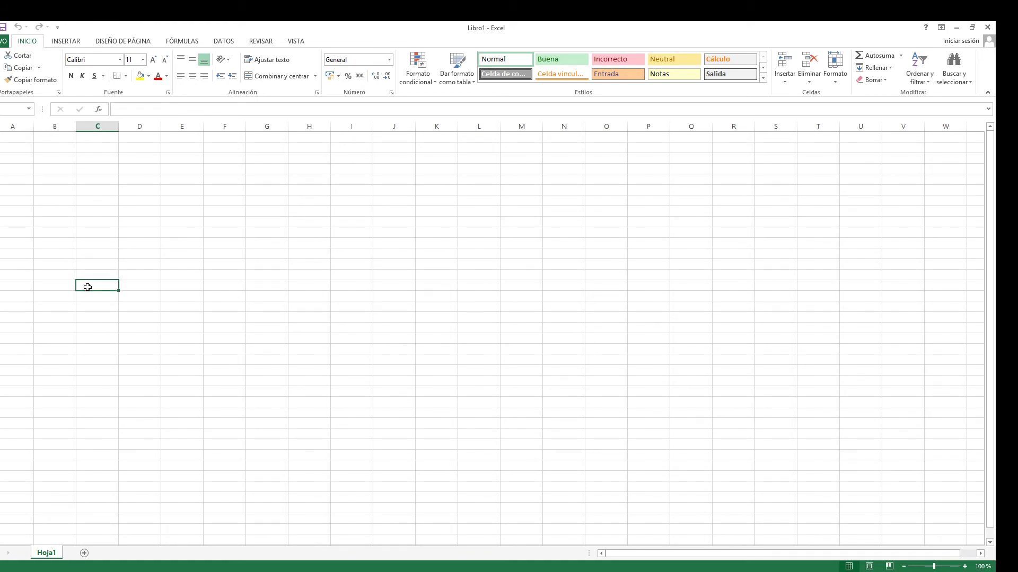
{"action": "left_click", "coordinate": [22, 146]}
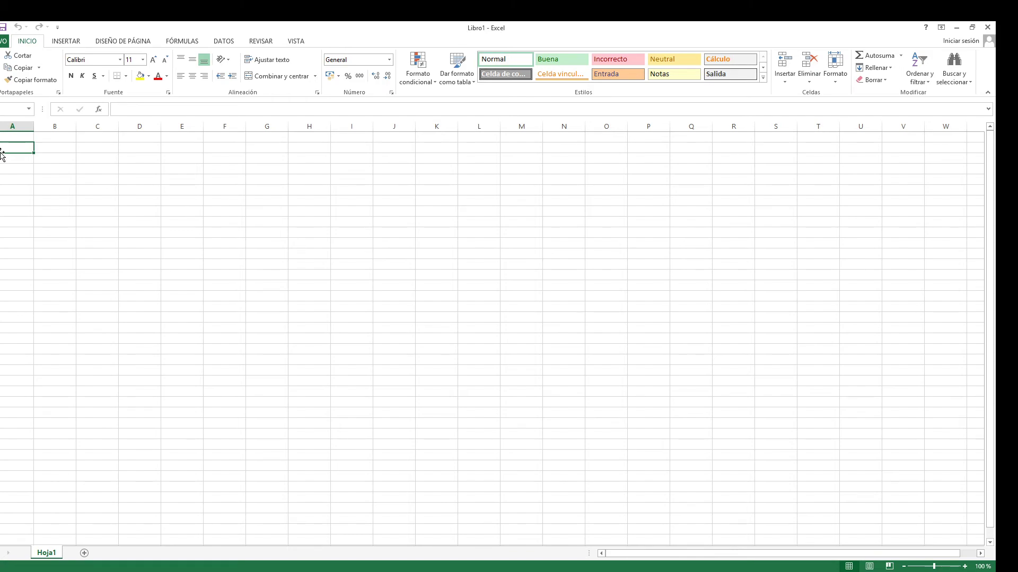
{"action": "left_click", "coordinate": [220, 275]}
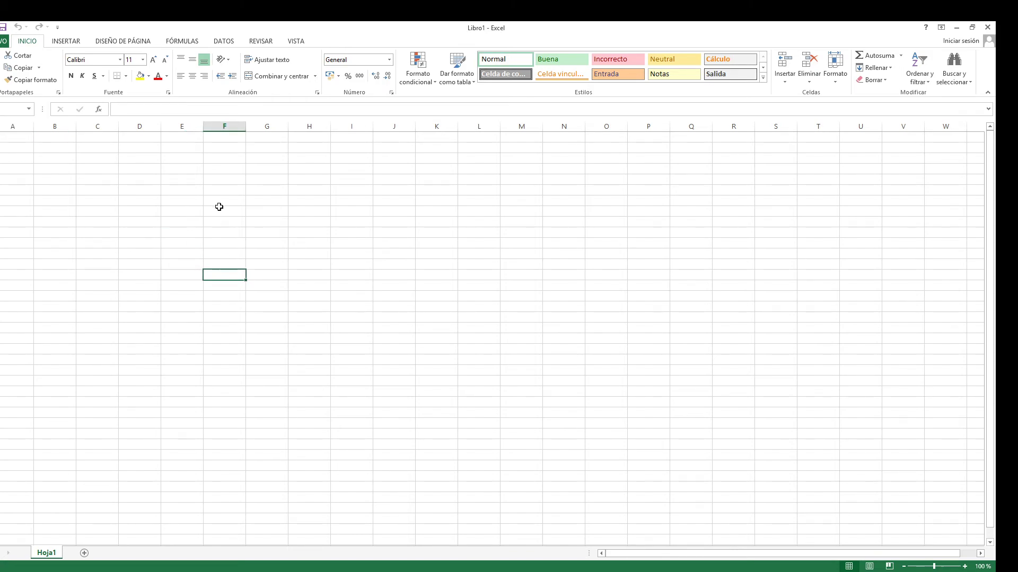
{"action": "left_click", "coordinate": [320, 190]}
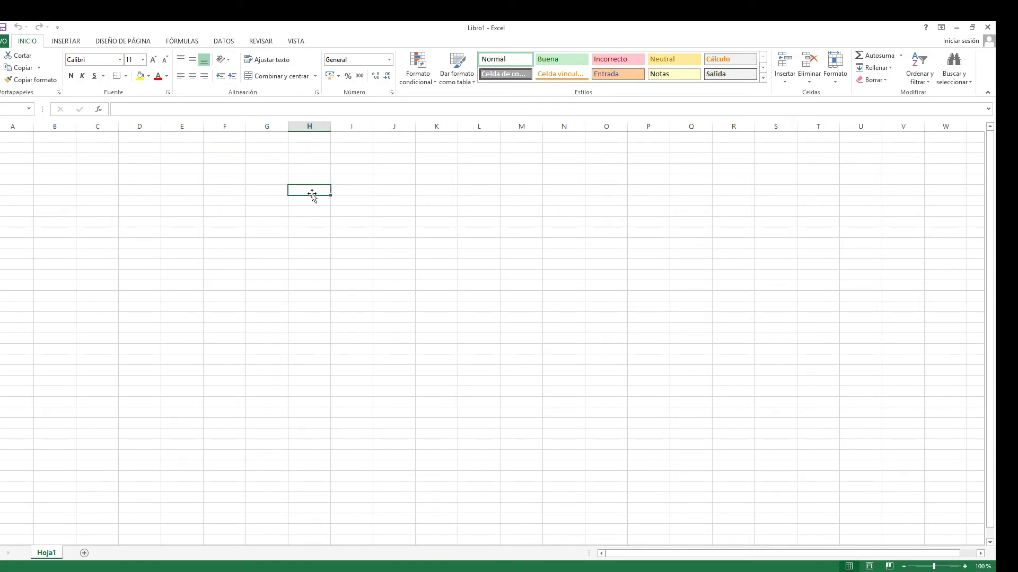
{"action": "left_click", "coordinate": [138, 192]}
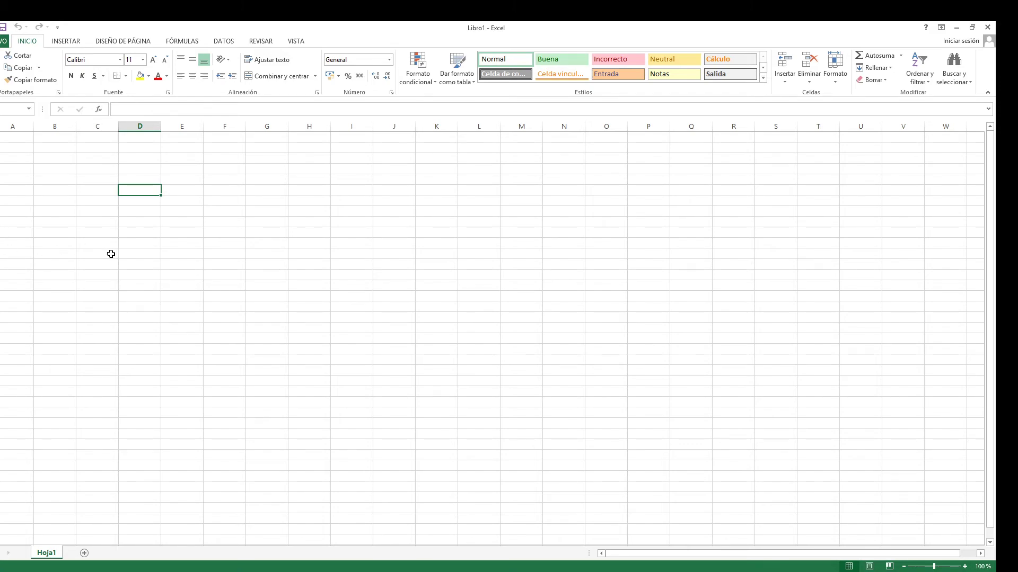
{"action": "left_click", "coordinate": [81, 202]}
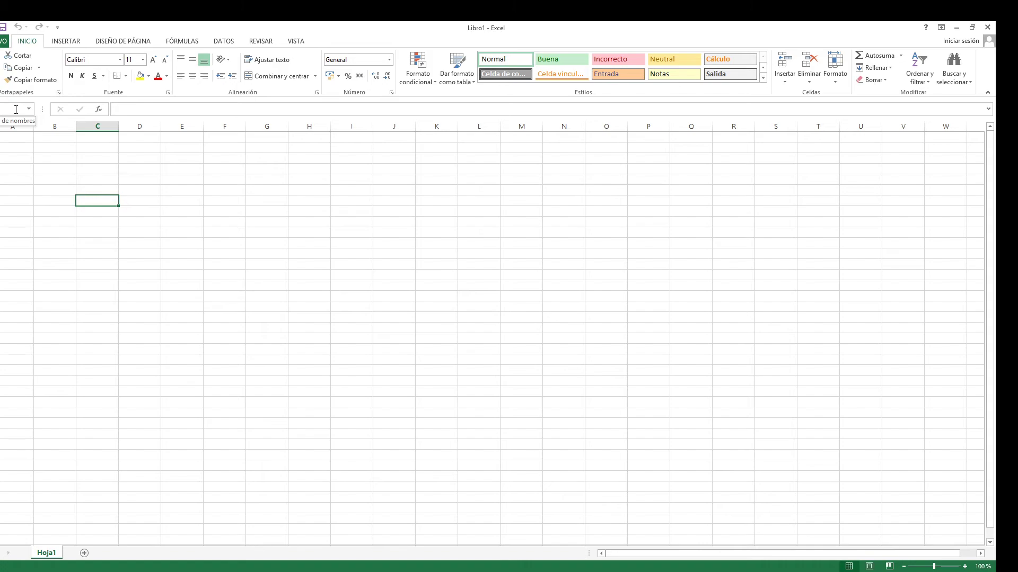
{"action": "left_click", "coordinate": [130, 167]}
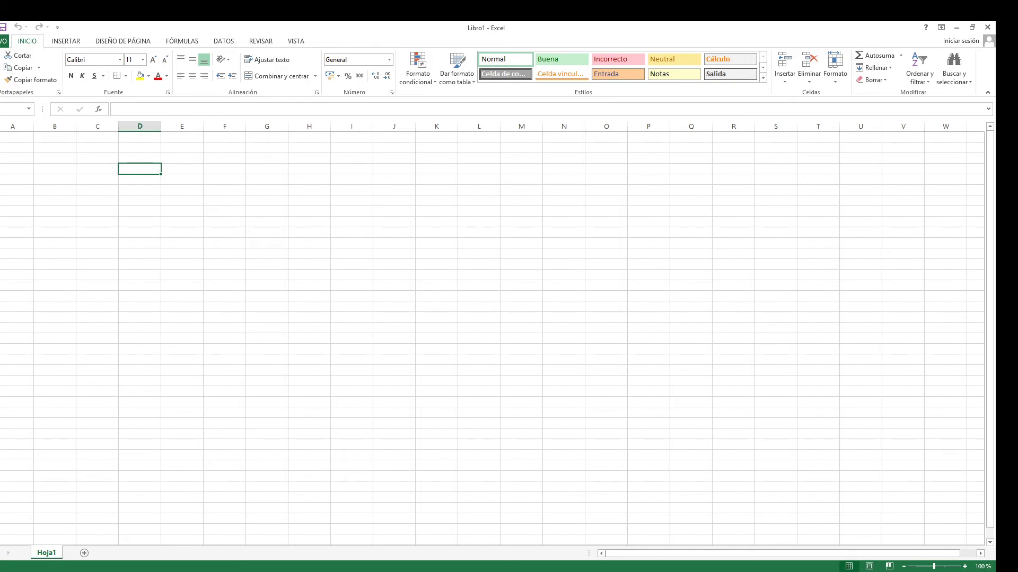
{"action": "left_click", "coordinate": [369, 289]}
{"action": "left_click", "coordinate": [372, 294]}
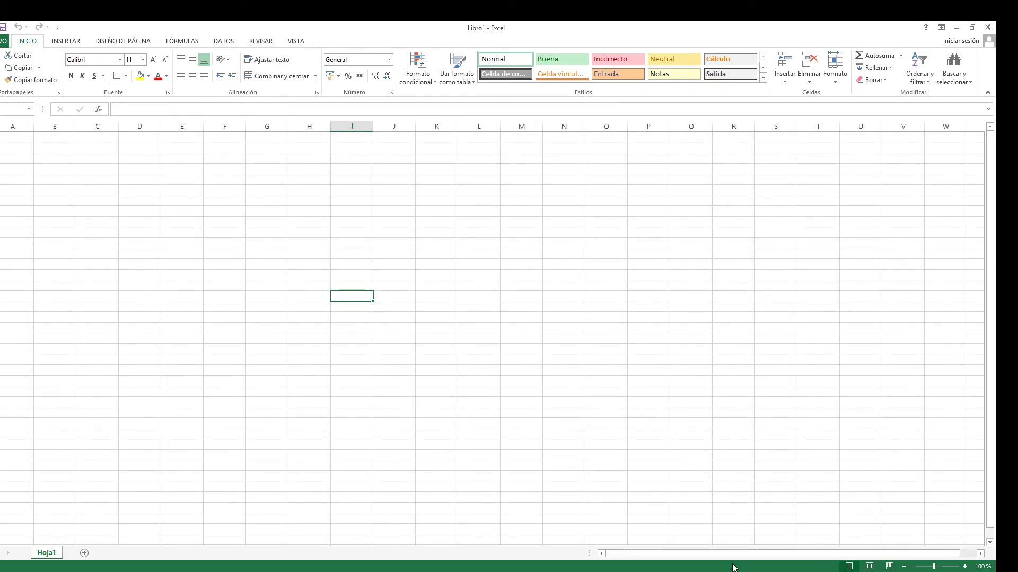
{"action": "mouse_move", "coordinate": [743, 566]}
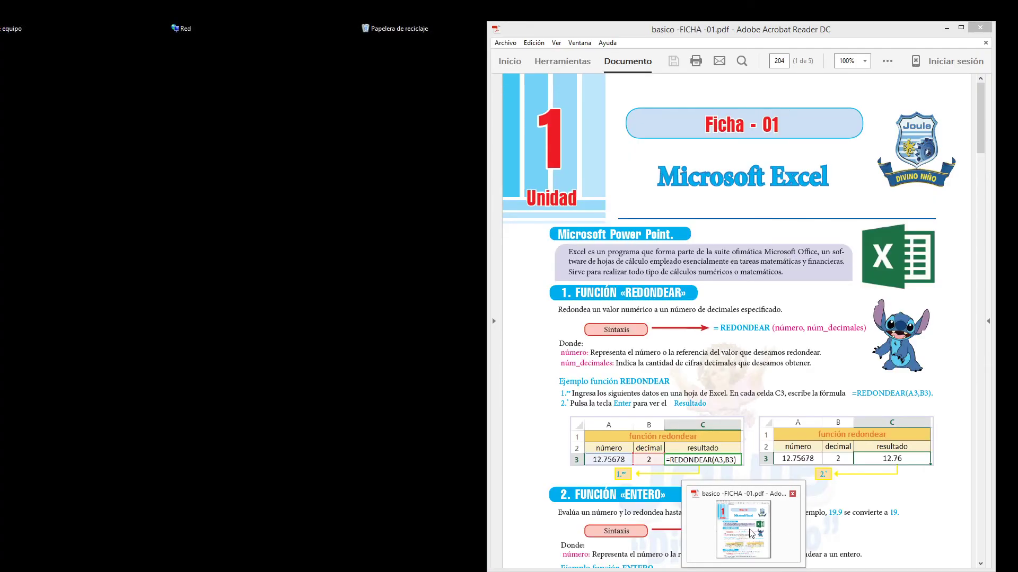
{"action": "left_click", "coordinate": [743, 528]}
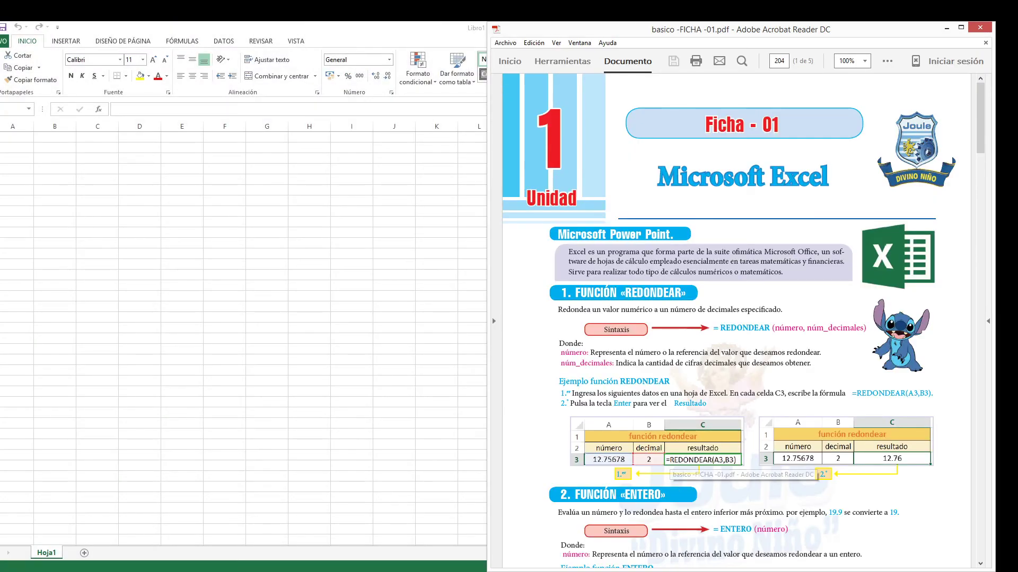
{"action": "left_click", "coordinate": [960, 27]}
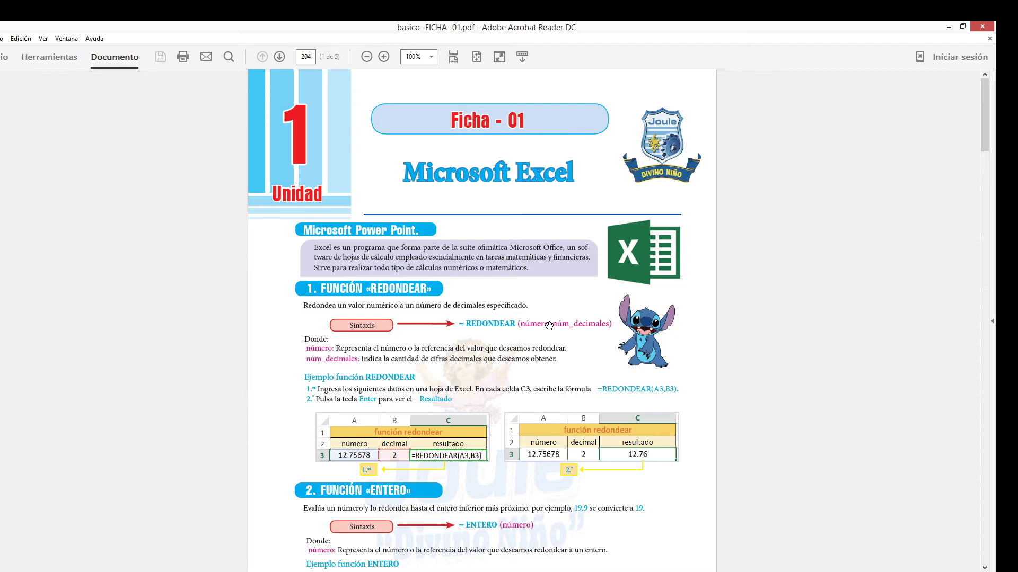
{"action": "scroll", "coordinate": [440, 309], "scroll_direction": "down", "scroll_amount": 1}
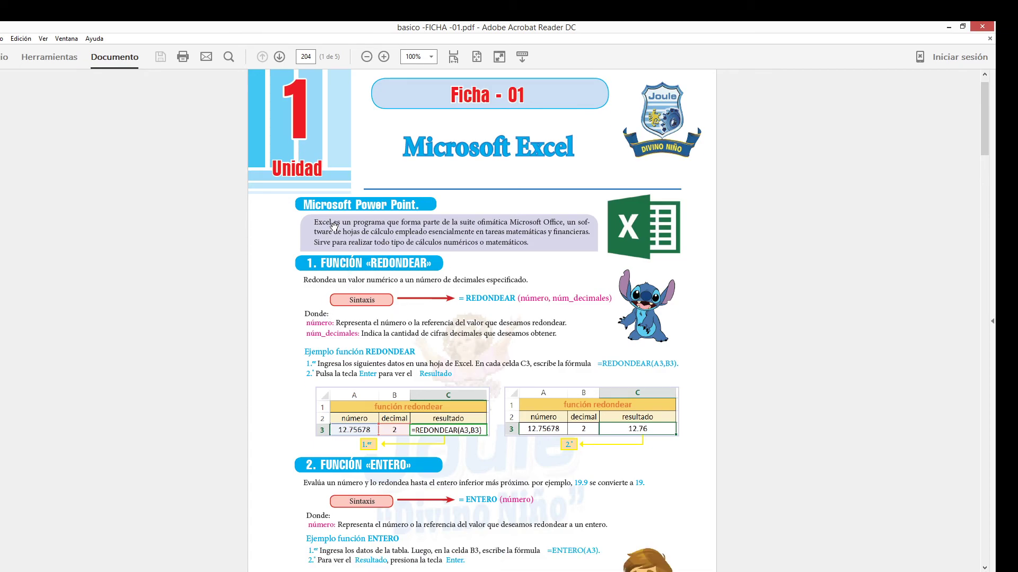
{"action": "scroll", "coordinate": [363, 322], "scroll_direction": "down", "scroll_amount": 1}
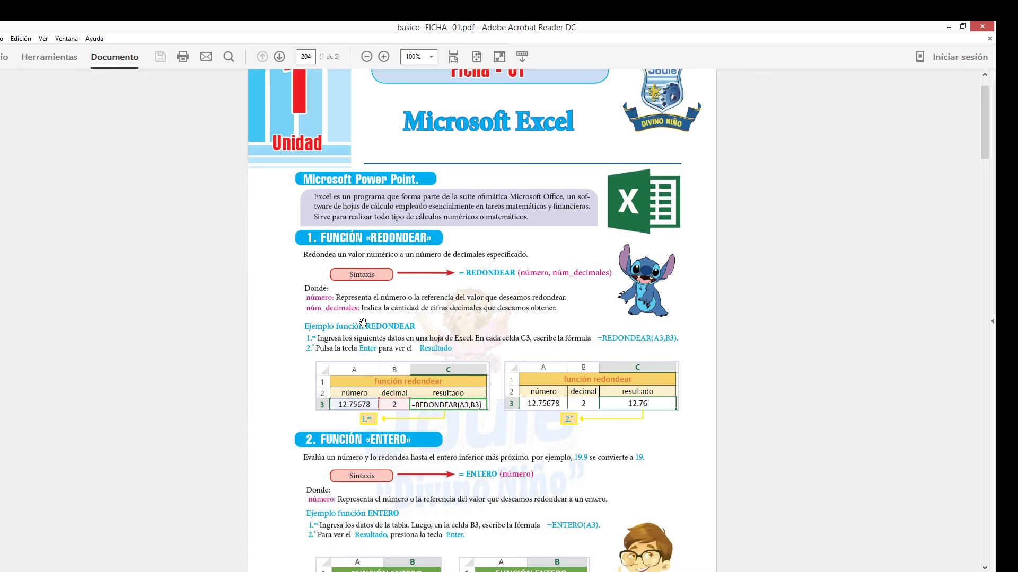
{"action": "scroll", "coordinate": [484, 386], "scroll_direction": "down", "scroll_amount": 5}
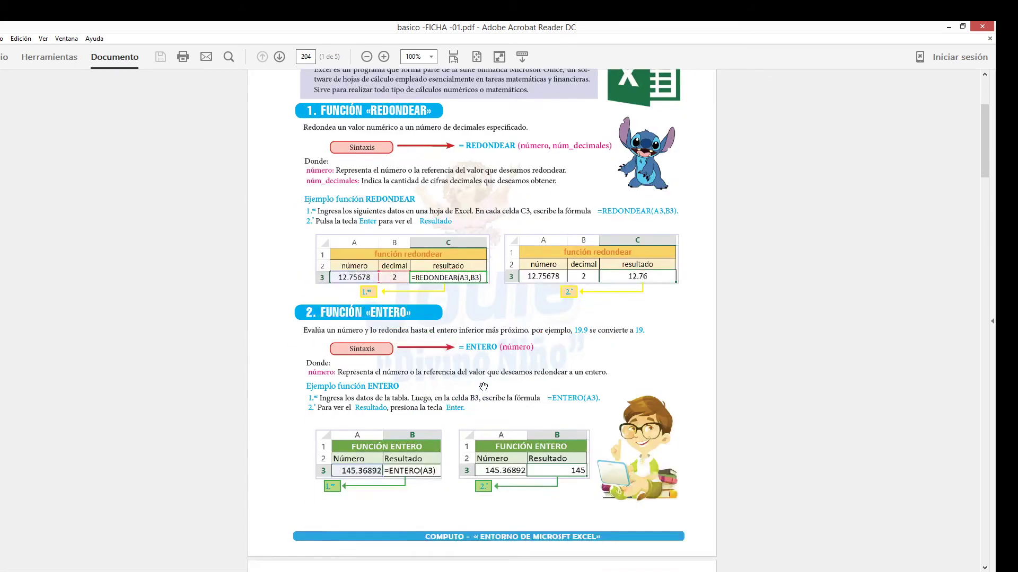
{"action": "scroll", "coordinate": [483, 386], "scroll_direction": "down", "scroll_amount": 12}
{"action": "scroll", "coordinate": [484, 386], "scroll_direction": "down", "scroll_amount": 11}
{"action": "scroll", "coordinate": [484, 386], "scroll_direction": "down", "scroll_amount": 17}
{"action": "scroll", "coordinate": [483, 386], "scroll_direction": "down", "scroll_amount": 13}
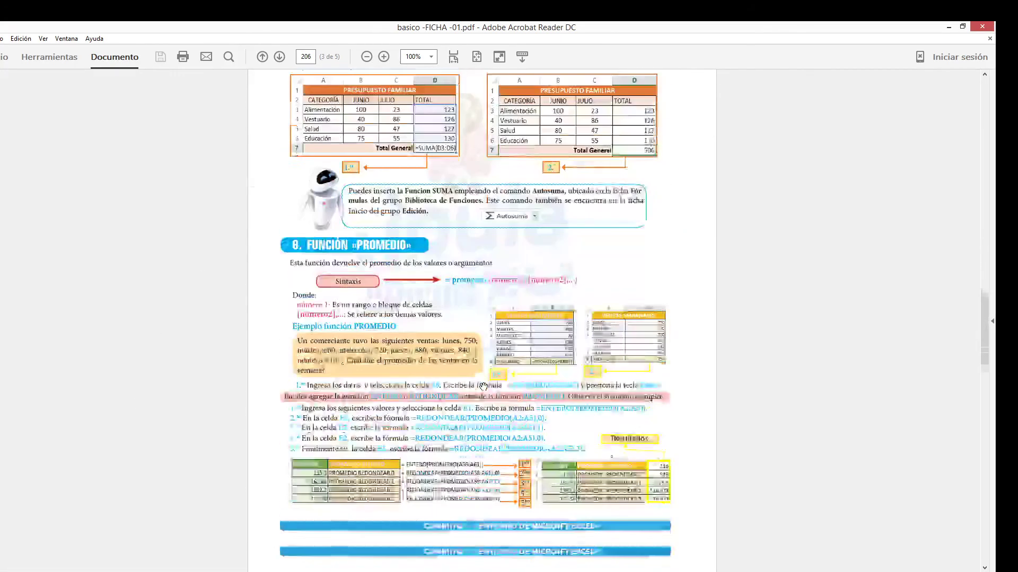
{"action": "scroll", "coordinate": [483, 386], "scroll_direction": "down", "scroll_amount": 9}
{"action": "scroll", "coordinate": [483, 387], "scroll_direction": "down", "scroll_amount": 14}
{"action": "scroll", "coordinate": [483, 386], "scroll_direction": "down", "scroll_amount": 9}
{"action": "scroll", "coordinate": [484, 387], "scroll_direction": "down", "scroll_amount": 14}
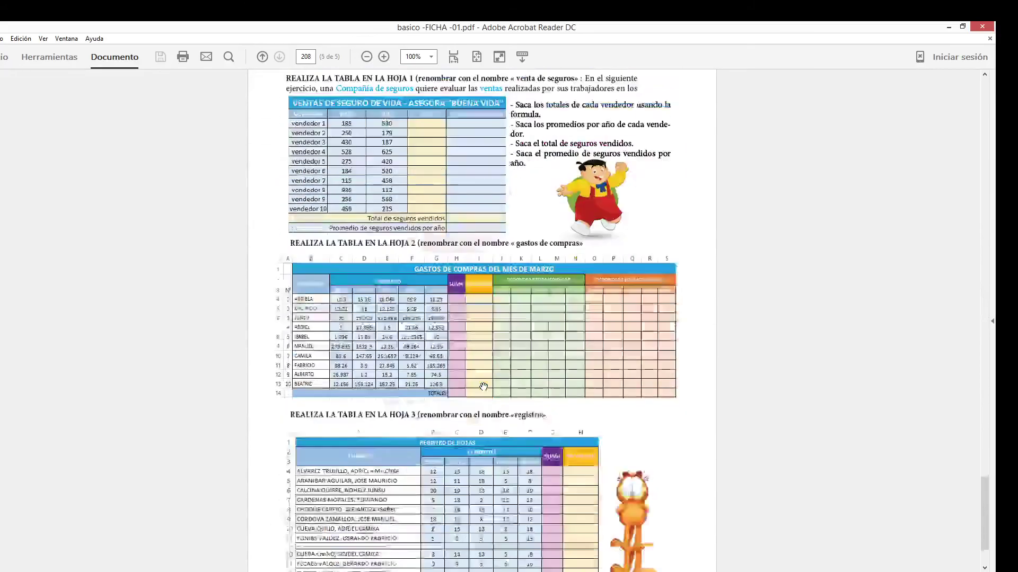
{"action": "scroll", "coordinate": [483, 387], "scroll_direction": "down", "scroll_amount": 3}
{"action": "scroll", "coordinate": [484, 386], "scroll_direction": "up", "scroll_amount": 1}
{"action": "scroll", "coordinate": [483, 387], "scroll_direction": "down", "scroll_amount": 1}
{"action": "scroll", "coordinate": [483, 386], "scroll_direction": "up", "scroll_amount": 5}
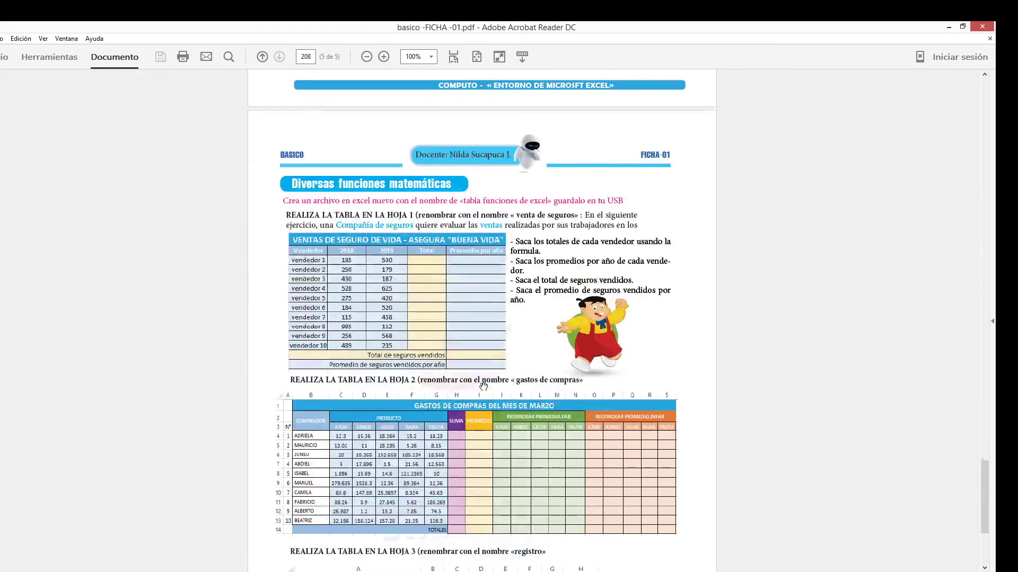
{"action": "scroll", "coordinate": [483, 386], "scroll_direction": "up", "scroll_amount": 8}
{"action": "scroll", "coordinate": [483, 387], "scroll_direction": "up", "scroll_amount": 10}
{"action": "scroll", "coordinate": [484, 386], "scroll_direction": "up", "scroll_amount": 5}
{"action": "scroll", "coordinate": [483, 385], "scroll_direction": "up", "scroll_amount": 10}
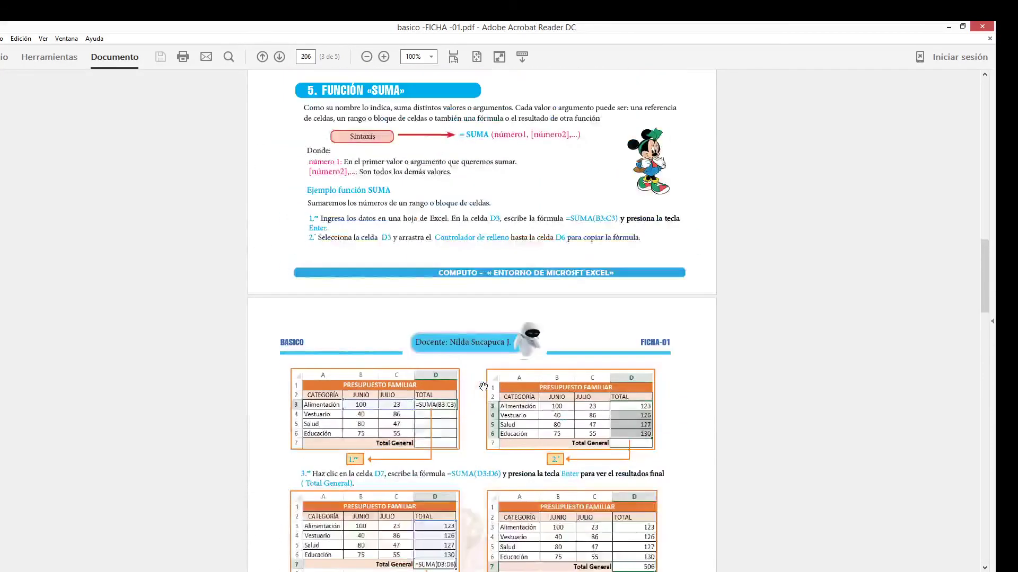
{"action": "scroll", "coordinate": [483, 385], "scroll_direction": "up", "scroll_amount": 10}
{"action": "scroll", "coordinate": [483, 385], "scroll_direction": "up", "scroll_amount": 11}
{"action": "scroll", "coordinate": [483, 385], "scroll_direction": "up", "scroll_amount": 10}
{"action": "scroll", "coordinate": [483, 387], "scroll_direction": "up", "scroll_amount": 3}
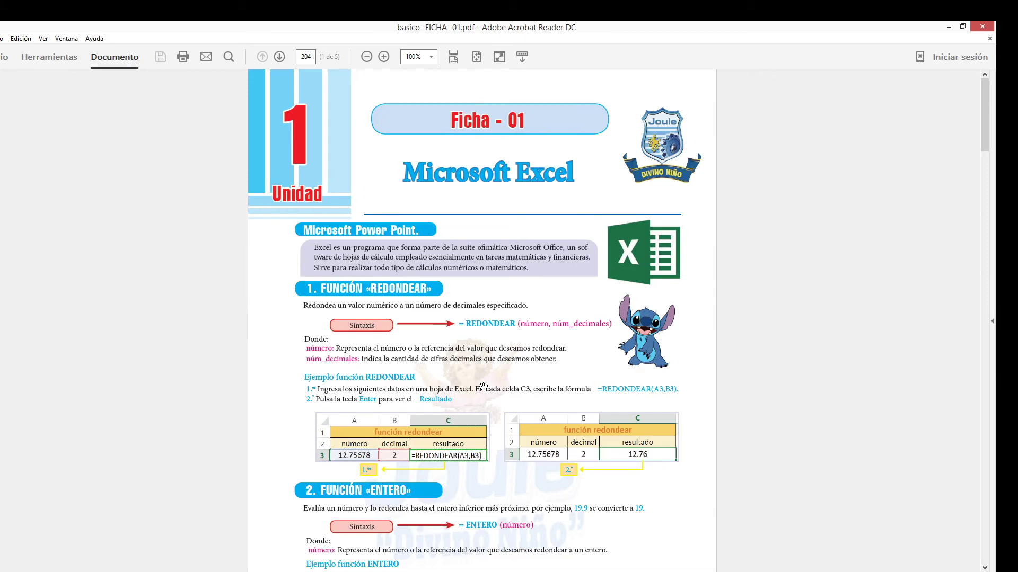
{"action": "scroll", "coordinate": [519, 380], "scroll_direction": "down", "scroll_amount": 4}
{"action": "scroll", "coordinate": [618, 381], "scroll_direction": "down", "scroll_amount": 10}
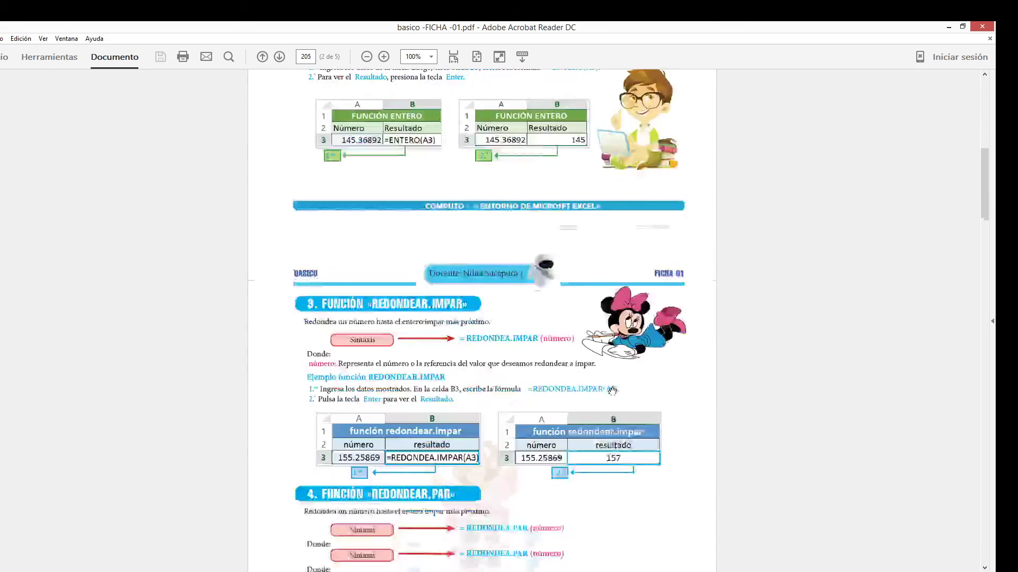
{"action": "scroll", "coordinate": [614, 385], "scroll_direction": "down", "scroll_amount": 5}
{"action": "scroll", "coordinate": [612, 391], "scroll_direction": "down", "scroll_amount": 10}
{"action": "scroll", "coordinate": [612, 391], "scroll_direction": "down", "scroll_amount": 12}
{"action": "scroll", "coordinate": [612, 391], "scroll_direction": "down", "scroll_amount": 10}
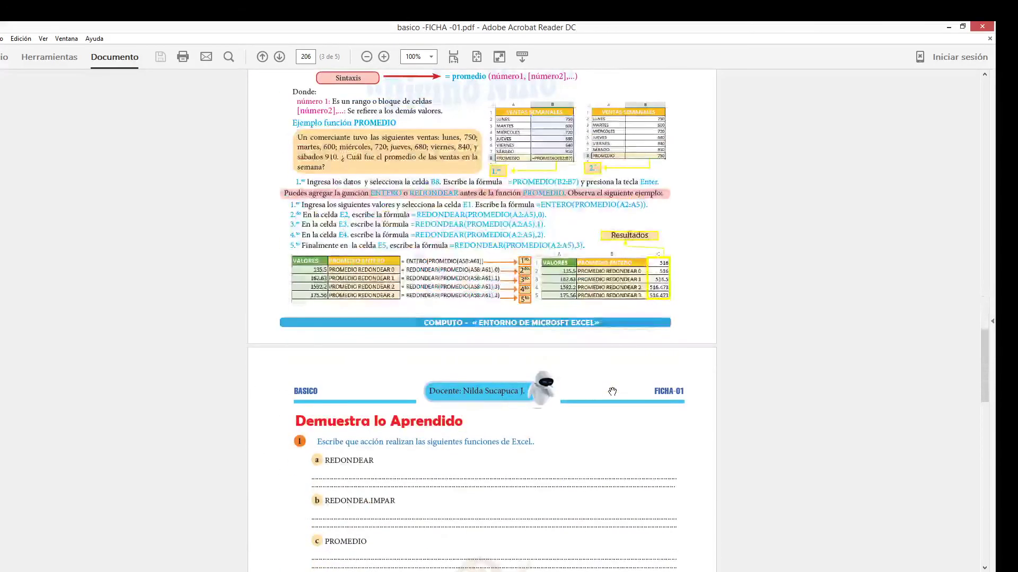
{"action": "scroll", "coordinate": [612, 391], "scroll_direction": "down", "scroll_amount": 15}
{"action": "scroll", "coordinate": [612, 391], "scroll_direction": "down", "scroll_amount": 10}
{"action": "scroll", "coordinate": [612, 391], "scroll_direction": "down", "scroll_amount": 15}
{"action": "scroll", "coordinate": [612, 391], "scroll_direction": "down", "scroll_amount": 4}
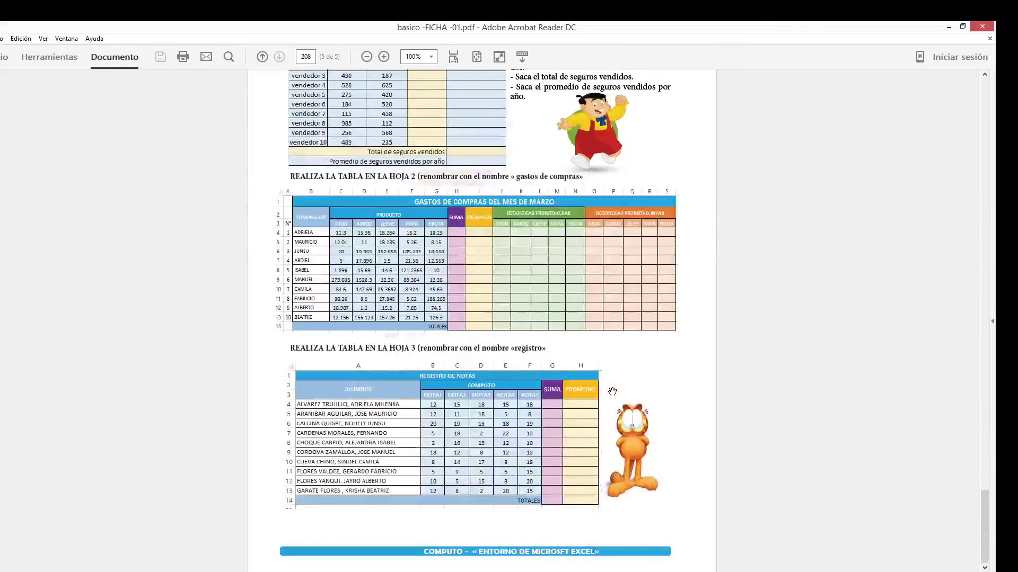
{"action": "scroll", "coordinate": [555, 376], "scroll_direction": "up", "scroll_amount": 2}
{"action": "scroll", "coordinate": [556, 376], "scroll_direction": "up", "scroll_amount": 3}
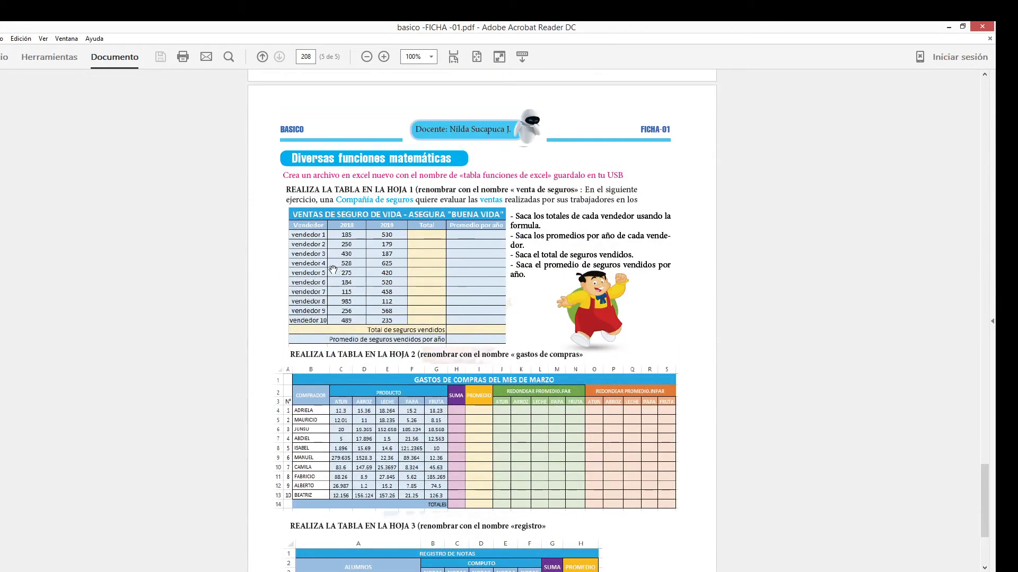
{"action": "scroll", "coordinate": [468, 357], "scroll_direction": "down", "scroll_amount": 4}
{"action": "scroll", "coordinate": [469, 356], "scroll_direction": "down", "scroll_amount": 2}
{"action": "scroll", "coordinate": [570, 375], "scroll_direction": "up", "scroll_amount": 2}
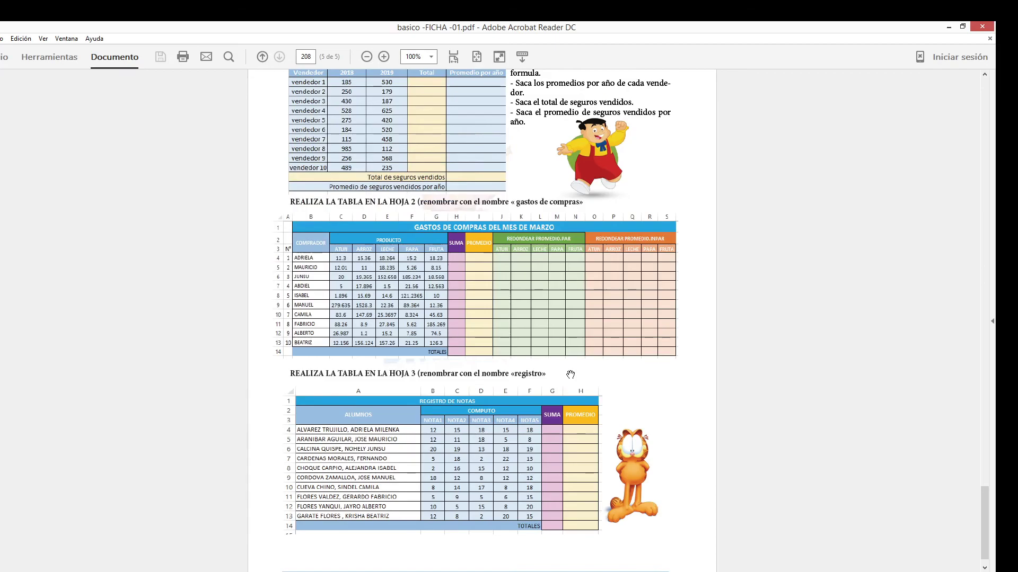
{"action": "scroll", "coordinate": [570, 375], "scroll_direction": "up", "scroll_amount": 5}
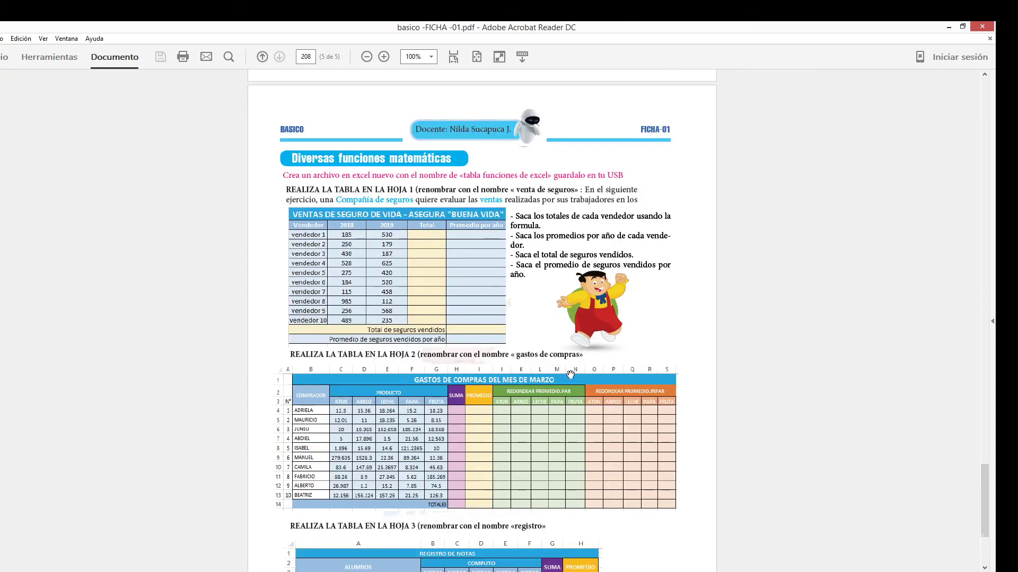
{"action": "scroll", "coordinate": [570, 374], "scroll_direction": "up", "scroll_amount": 10}
{"action": "scroll", "coordinate": [570, 374], "scroll_direction": "up", "scroll_amount": 10}
{"action": "scroll", "coordinate": [570, 374], "scroll_direction": "up", "scroll_amount": 8}
{"action": "scroll", "coordinate": [571, 374], "scroll_direction": "up", "scroll_amount": 10}
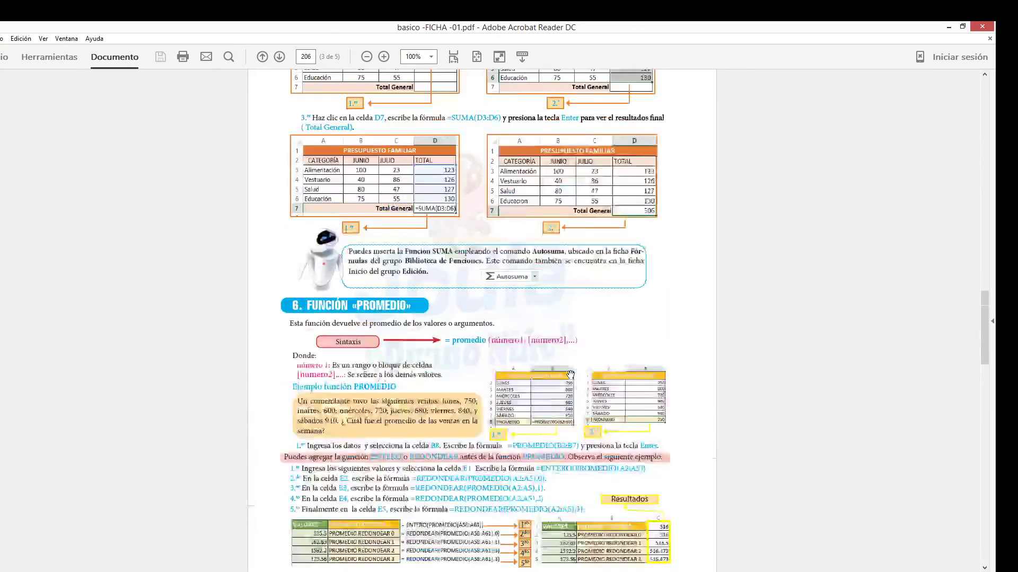
{"action": "scroll", "coordinate": [571, 374], "scroll_direction": "up", "scroll_amount": 10}
{"action": "scroll", "coordinate": [570, 375], "scroll_direction": "up", "scroll_amount": 10}
{"action": "scroll", "coordinate": [570, 374], "scroll_direction": "up", "scroll_amount": 10}
{"action": "scroll", "coordinate": [571, 374], "scroll_direction": "up", "scroll_amount": 10}
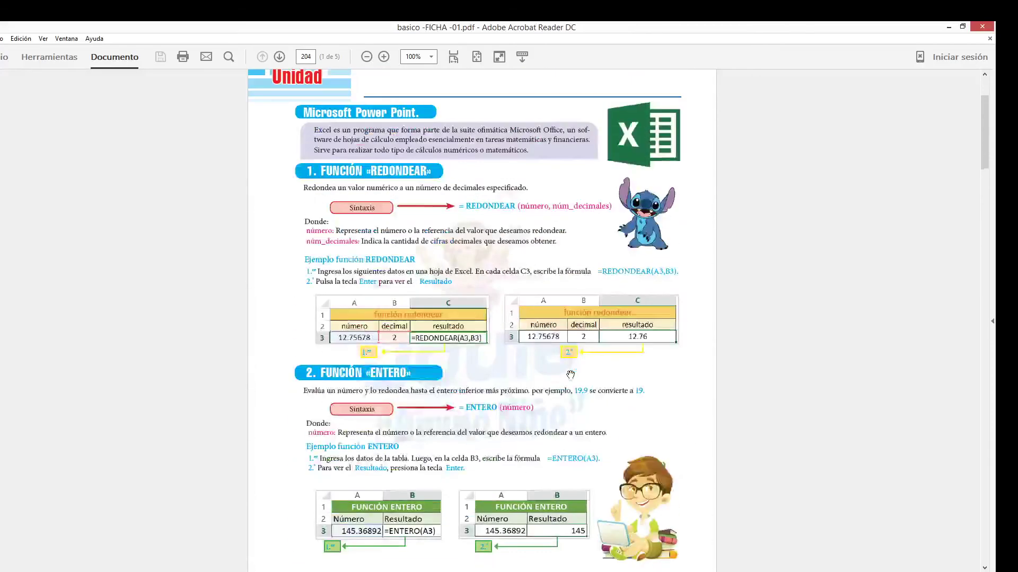
{"action": "scroll", "coordinate": [571, 374], "scroll_direction": "up", "scroll_amount": 3}
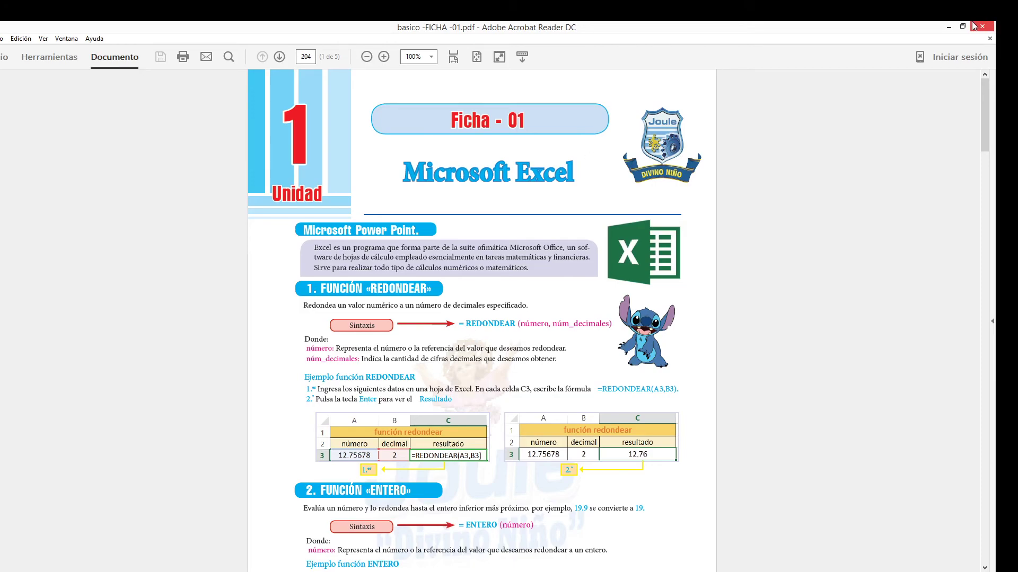
Minimize Acrobat Reader and bring up the tabla de funciones de excel.xlsx workbook
{"action": "left_click", "coordinate": [949, 27]}
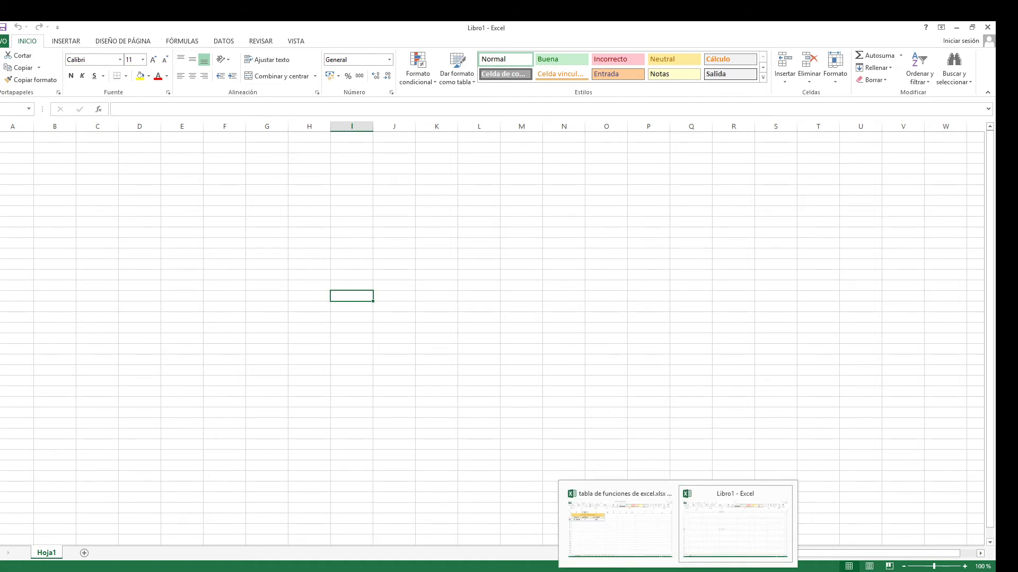
{"action": "left_click", "coordinate": [629, 546]}
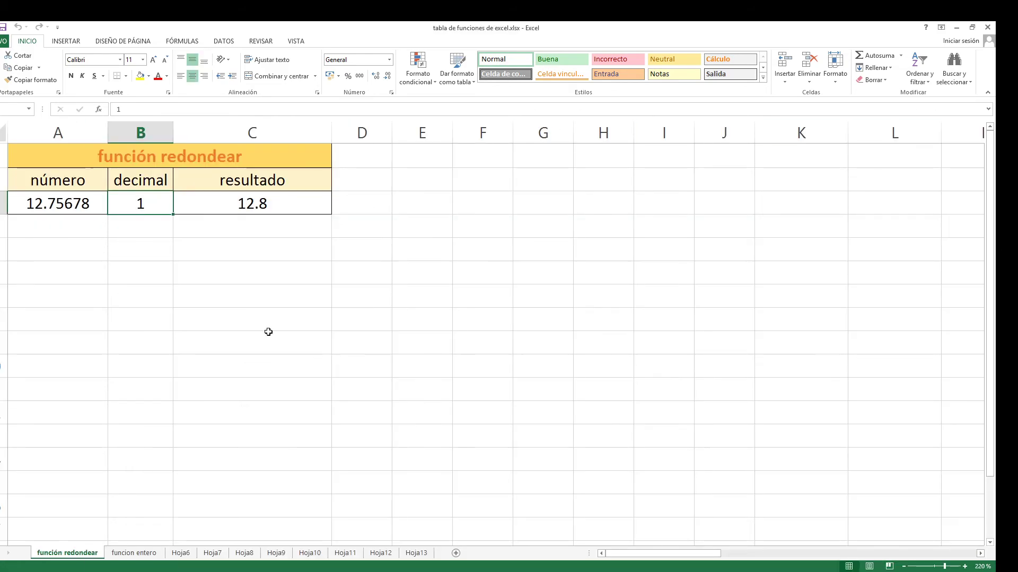
Delete the REDONDEAR formula and its 12.8 result from C3
{"action": "left_click", "coordinate": [180, 505]}
{"action": "left_click", "coordinate": [261, 202]}
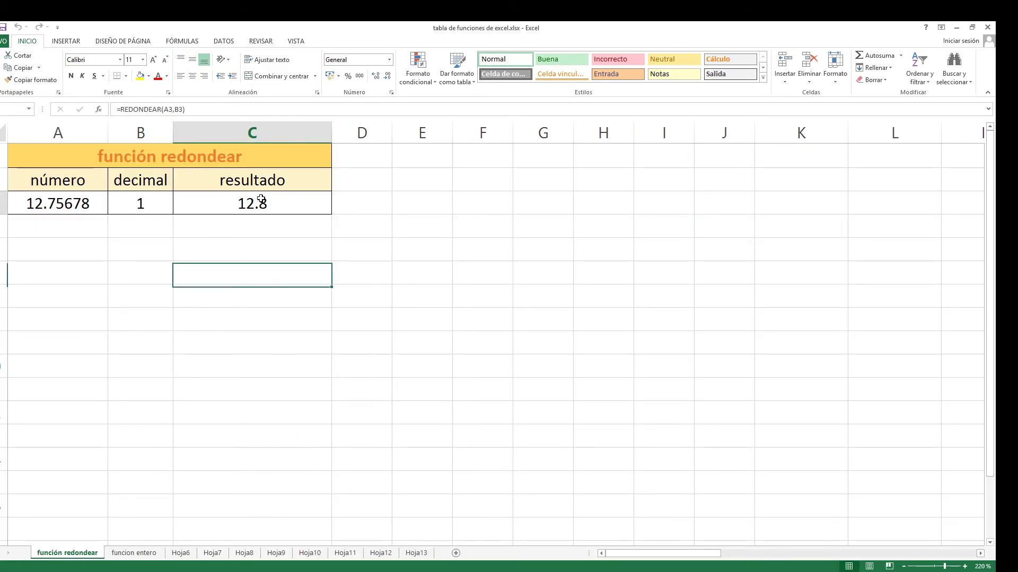
{"action": "key", "text": "Delete"}
Review the title, número 12.75678 and decimal 1 cells, then reselect empty C3
{"action": "left_click", "coordinate": [284, 300]}
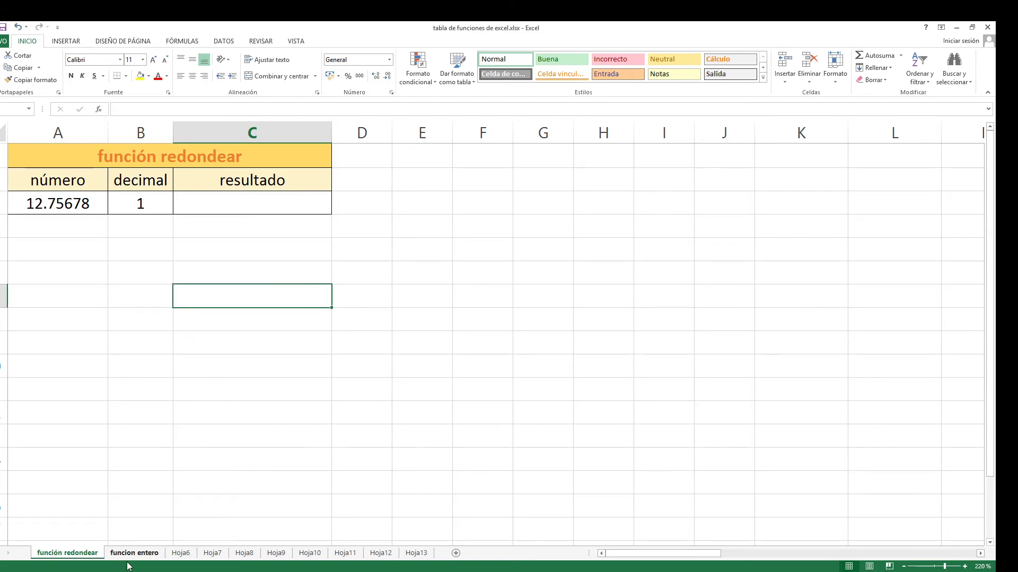
{"action": "left_click", "coordinate": [93, 378]}
{"action": "left_click", "coordinate": [152, 154]}
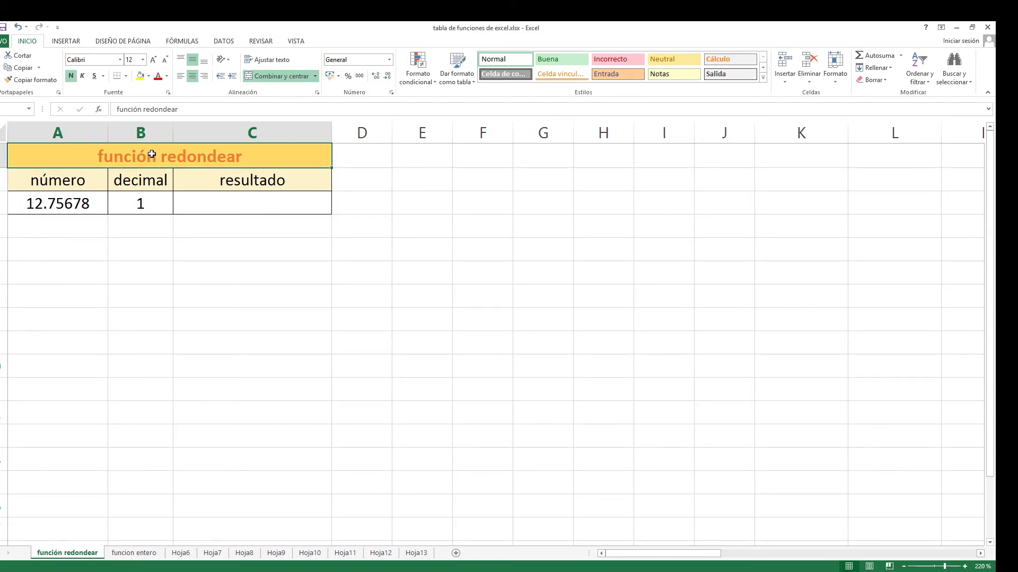
{"action": "left_click", "coordinate": [85, 181]}
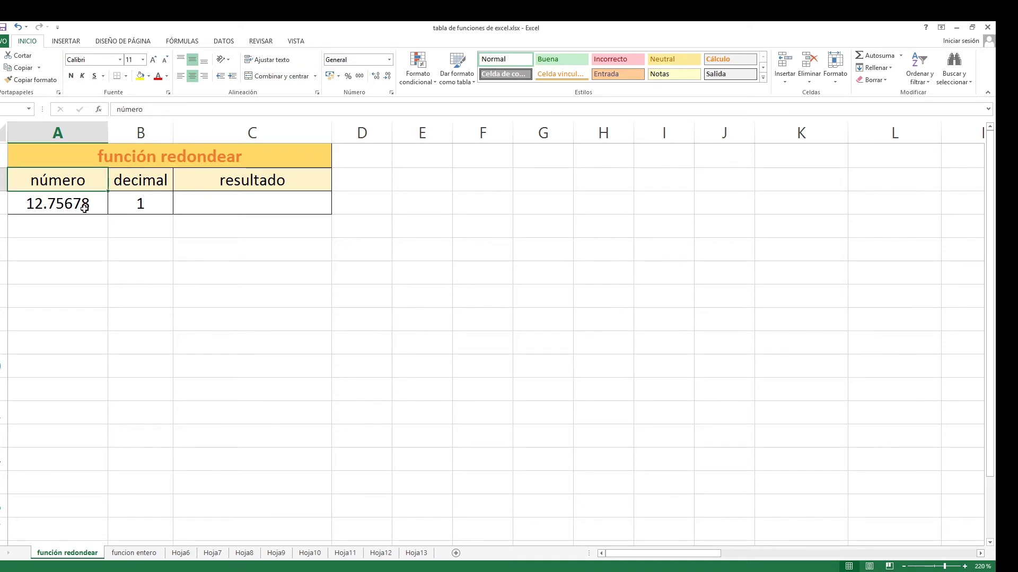
{"action": "left_click", "coordinate": [85, 208]}
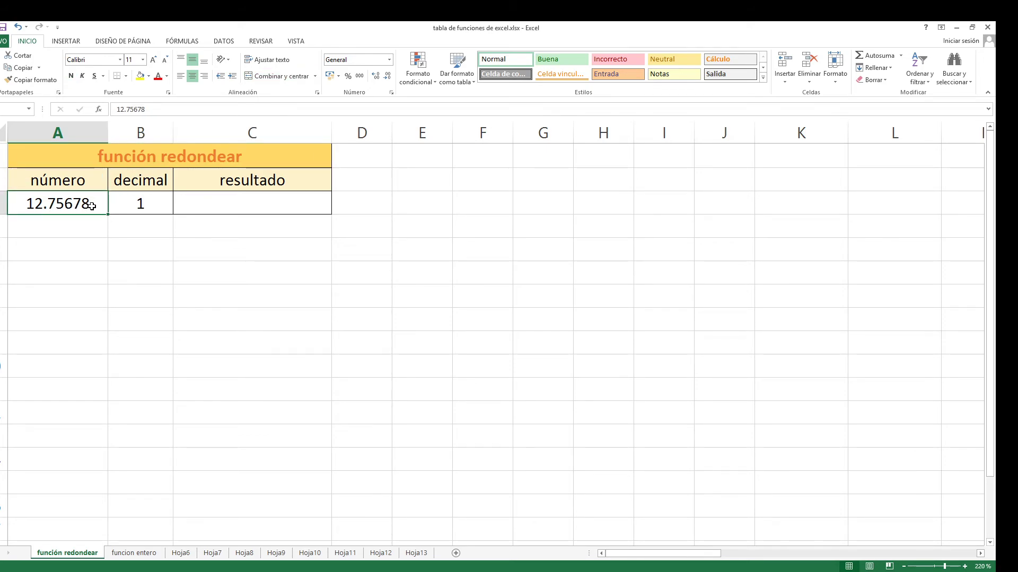
{"action": "left_click", "coordinate": [159, 254]}
{"action": "left_click", "coordinate": [153, 183]}
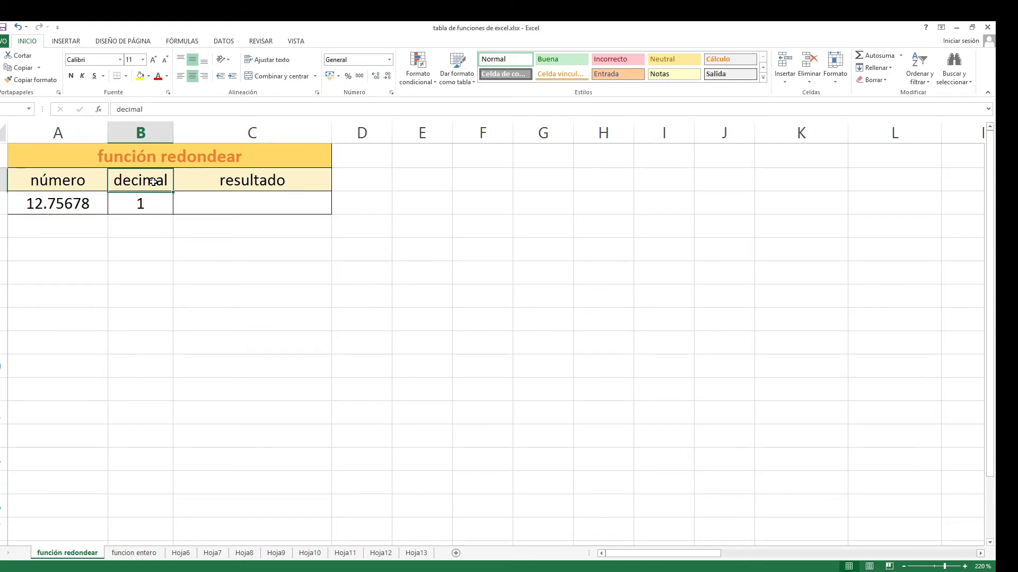
{"action": "left_click", "coordinate": [156, 203]}
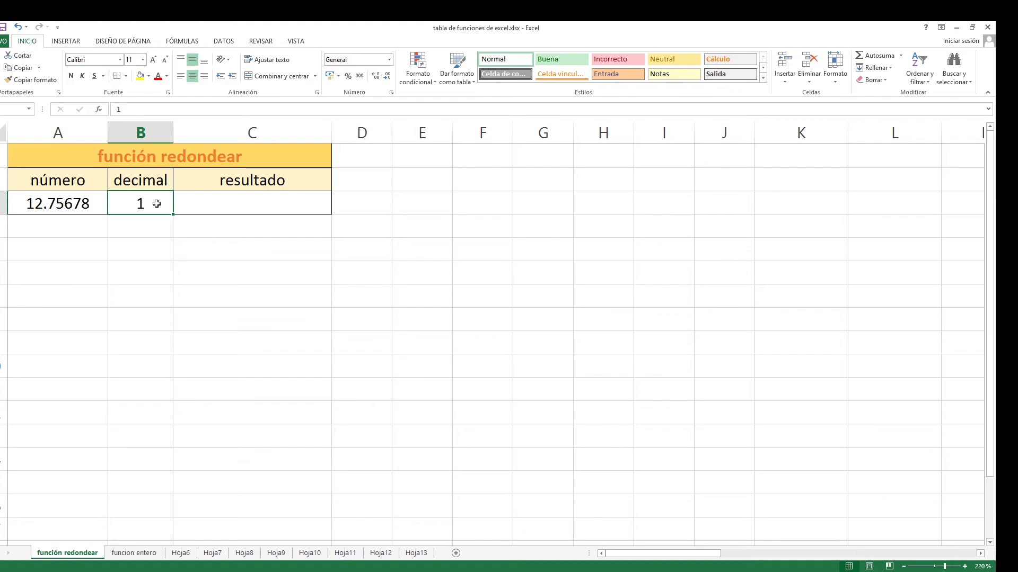
{"action": "left_click", "coordinate": [240, 199]}
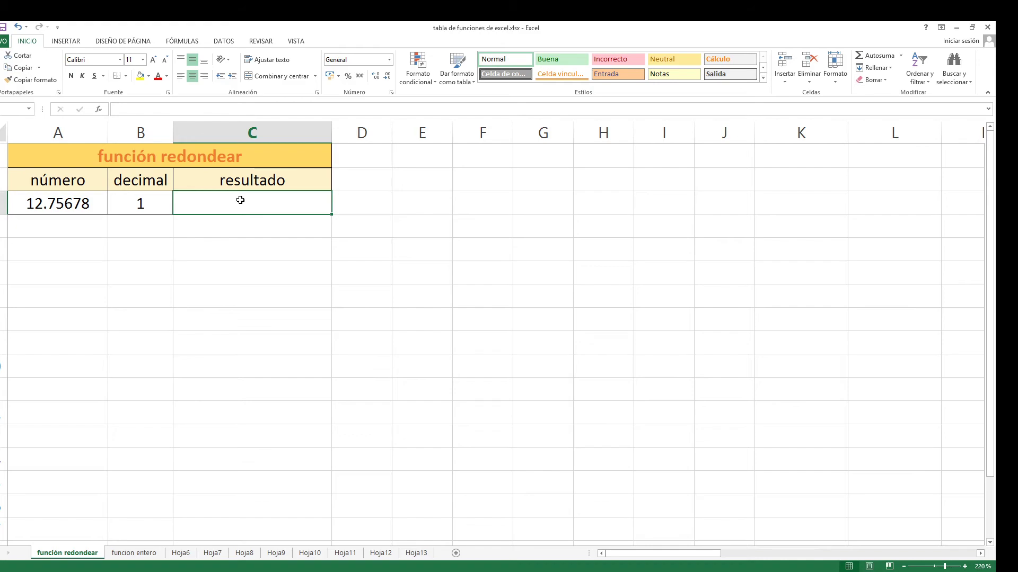
Enter =redondear(a3,1) in C3 to round 12.75678 to 12.8
{"action": "type", "text": "="}
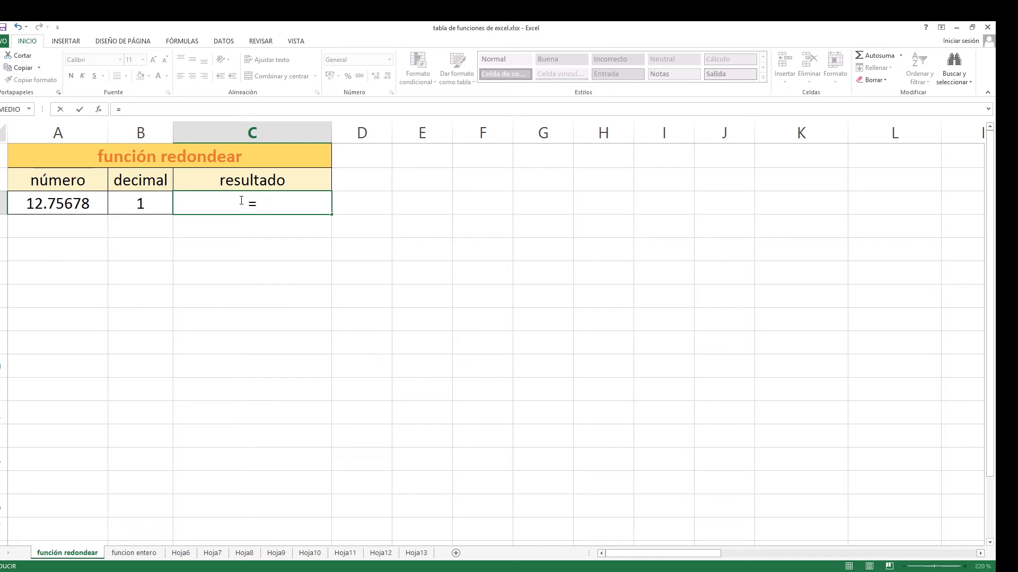
{"action": "type", "text": "redond"}
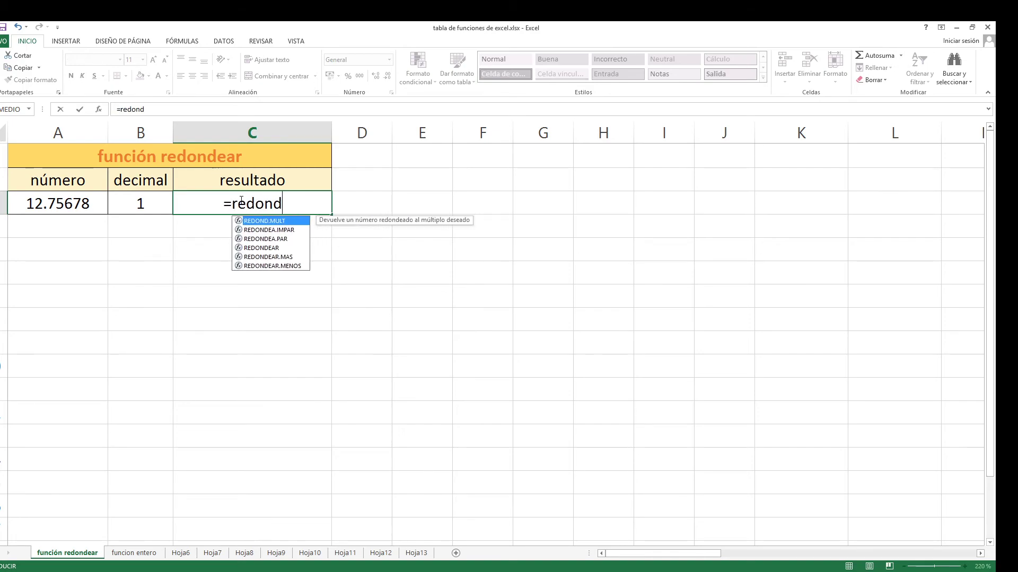
{"action": "type", "text": "ea"}
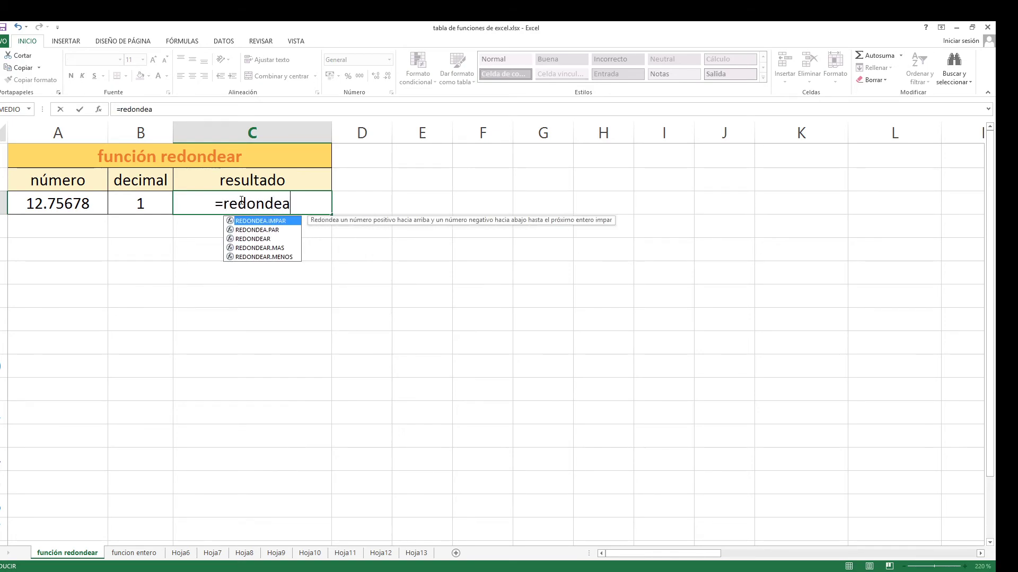
{"action": "type", "text": "r"}
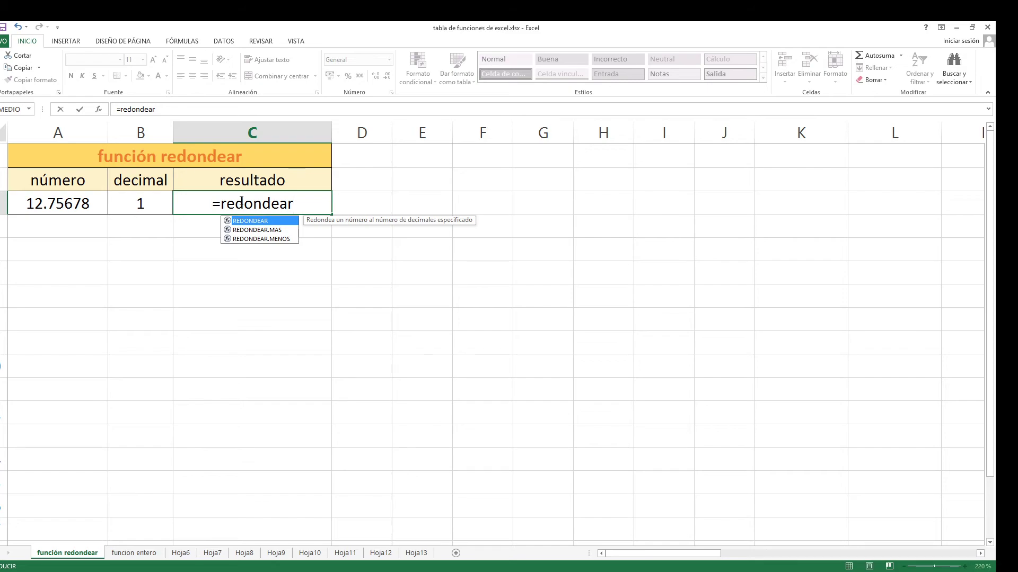
{"action": "type", "text": "("}
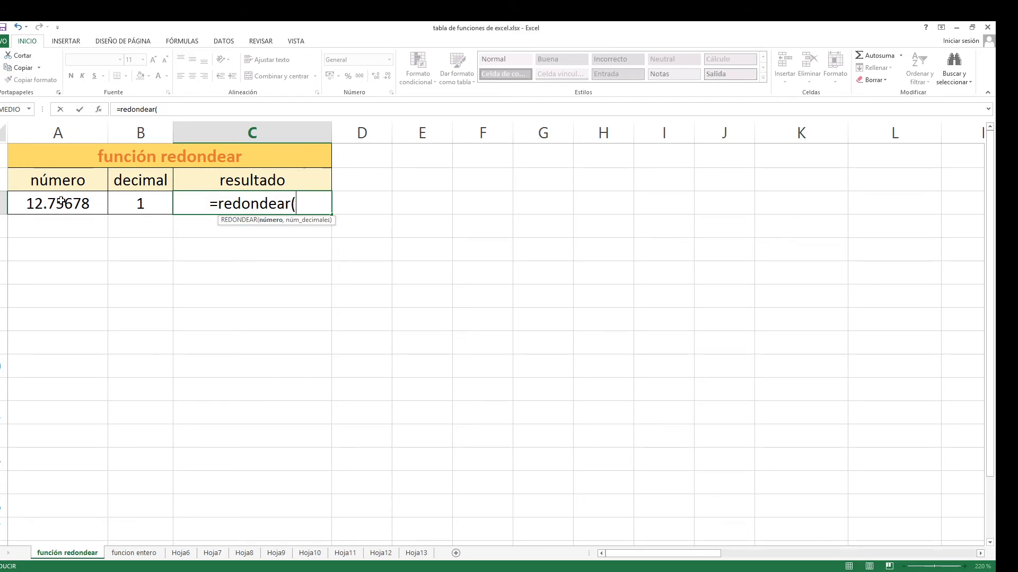
{"action": "left_click", "coordinate": [61, 201]}
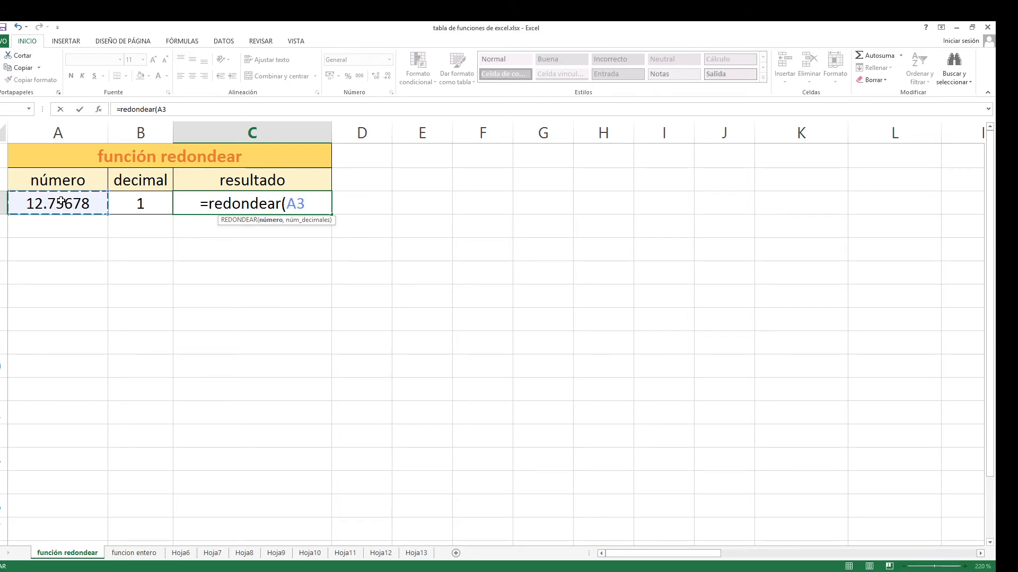
{"action": "key", "text": "BackSpace"}
{"action": "key", "text": "BackSpace"}
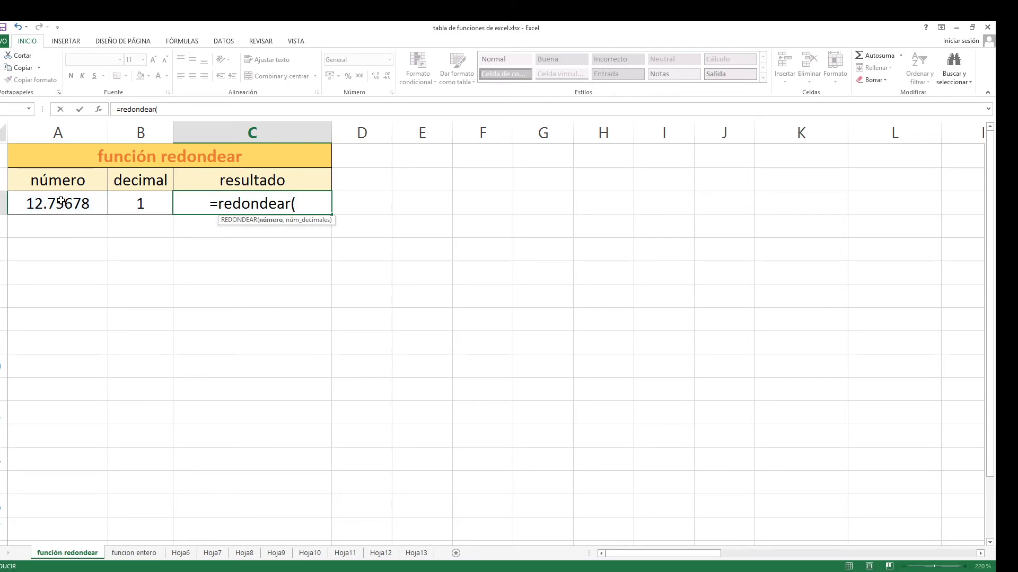
{"action": "type", "text": "a"}
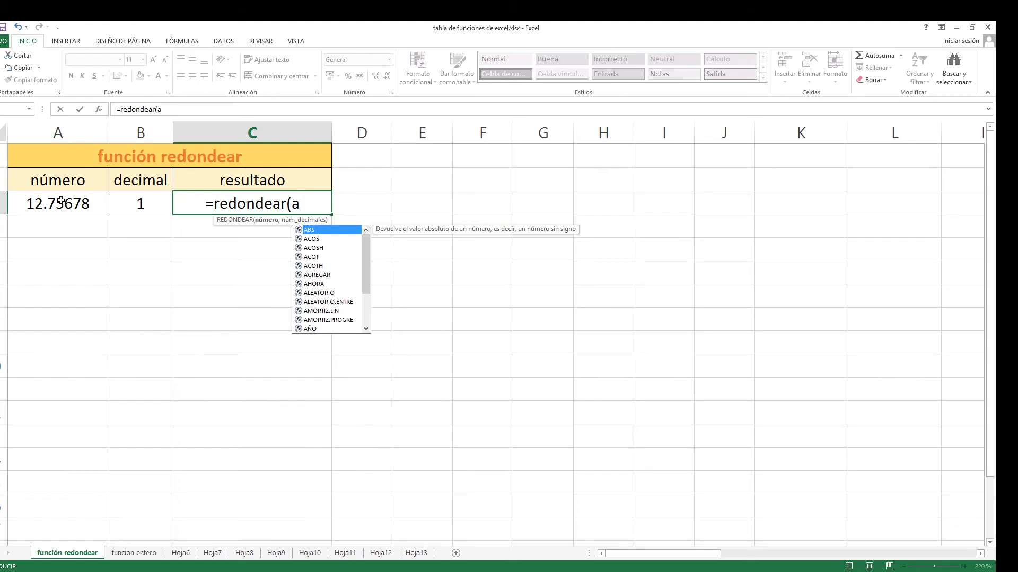
{"action": "type", "text": "3"}
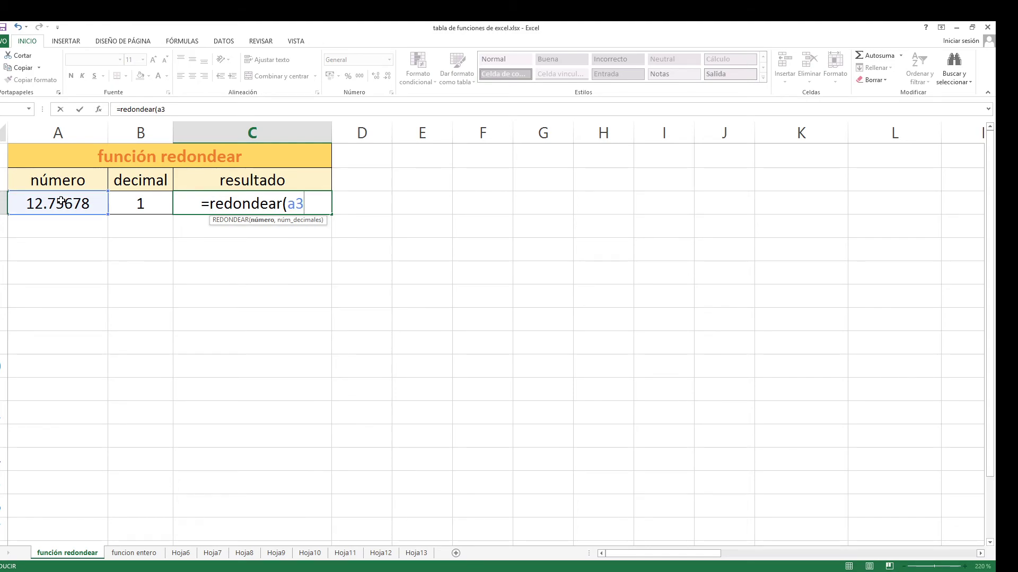
{"action": "type", "text": ","}
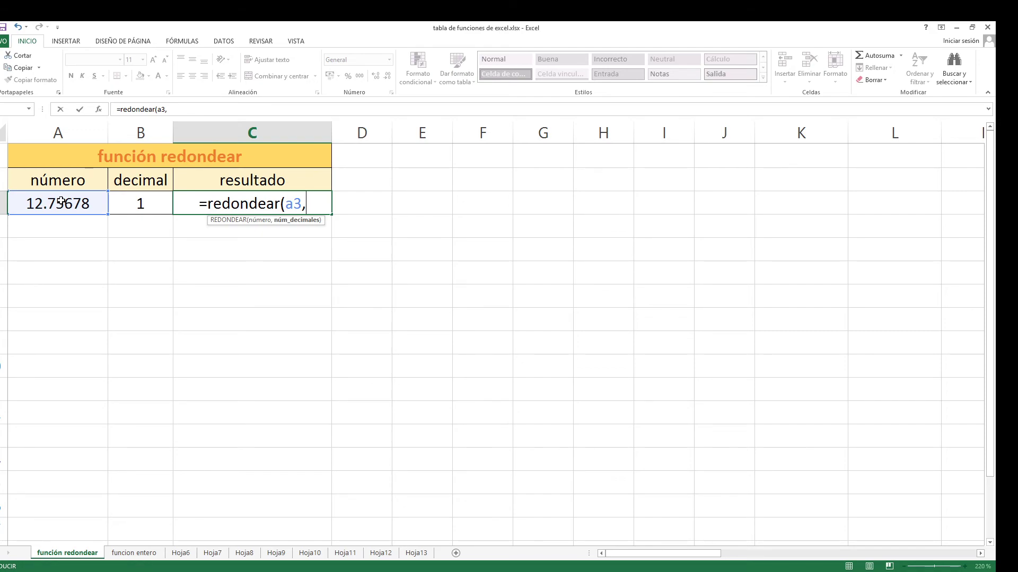
{"action": "type", "text": "1"}
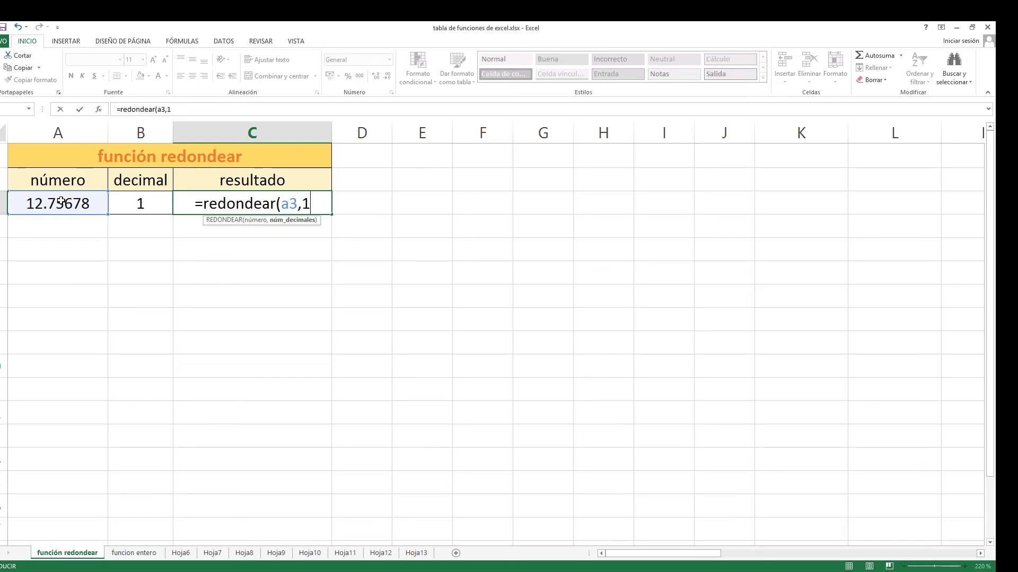
{"action": "key", "text": "BackSpace"}
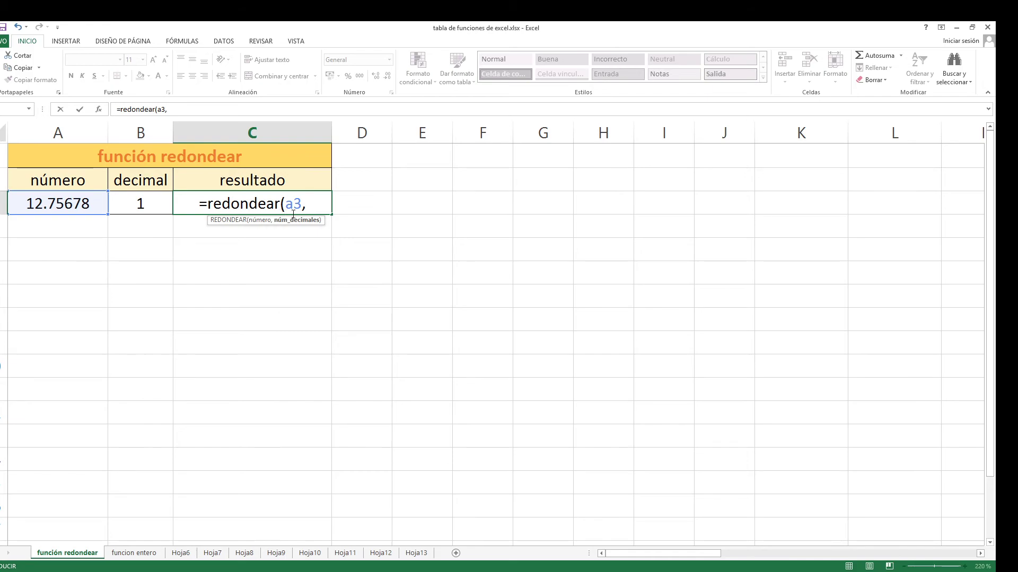
{"action": "type", "text": "1)"}
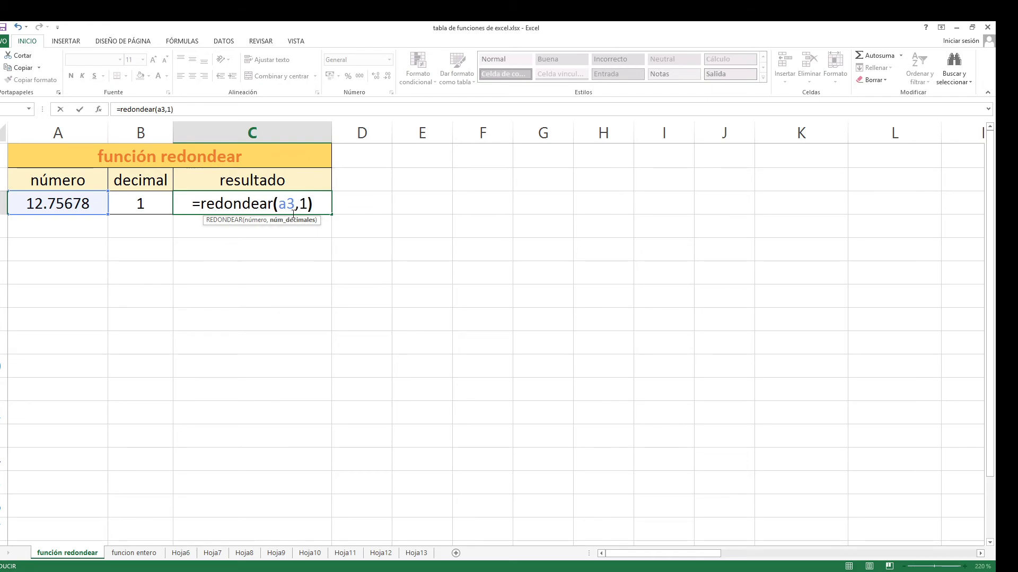
{"action": "key", "text": "Return"}
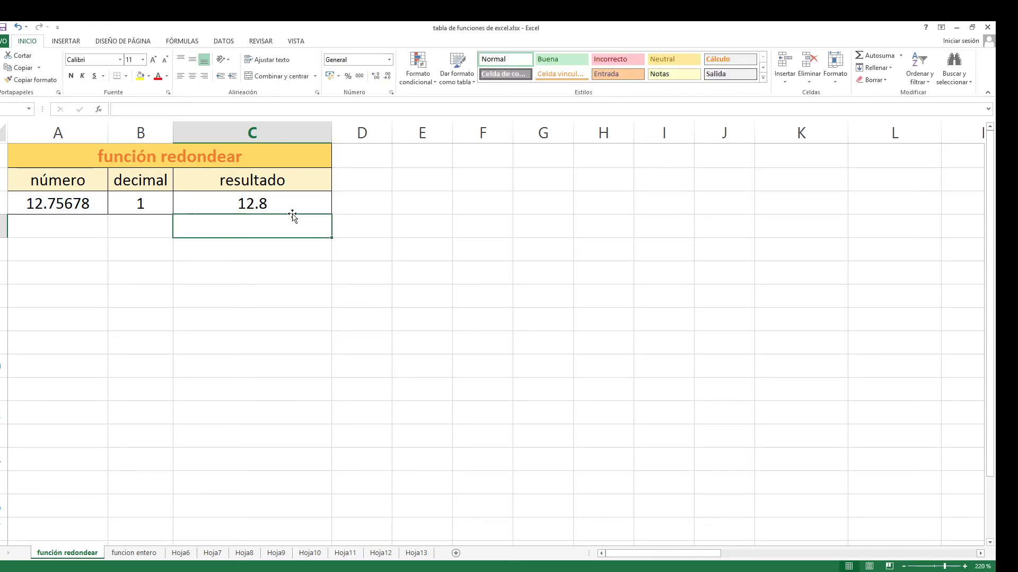
Change C3 to =REDONDEAR(A3,B3) so the decimal count comes from B3
{"action": "left_click", "coordinate": [281, 203]}
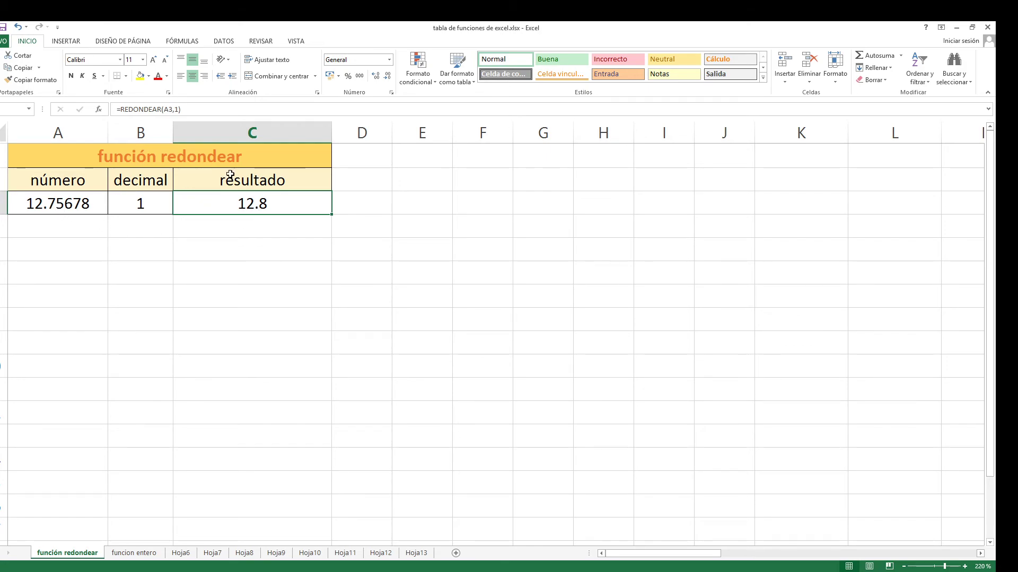
{"action": "left_click", "coordinate": [179, 109]}
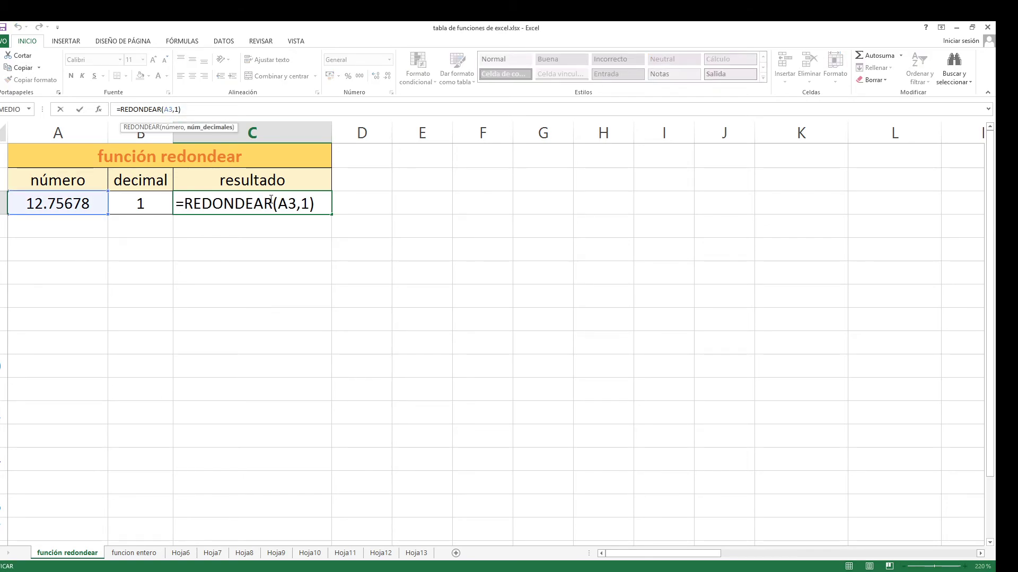
{"action": "key", "text": "BackSpace"}
{"action": "left_click", "coordinate": [134, 206]}
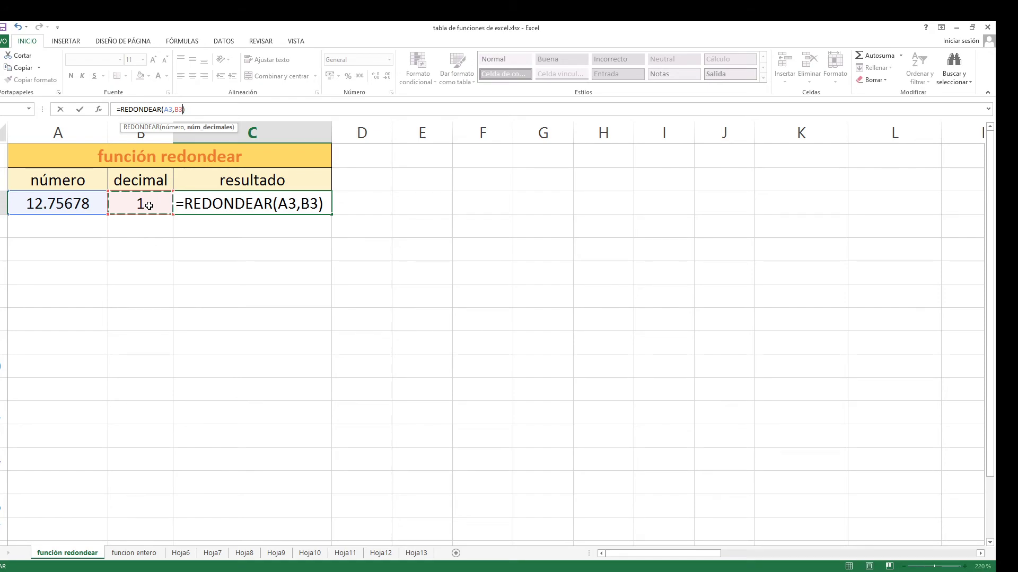
{"action": "left_click", "coordinate": [181, 109]}
{"action": "key", "text": "Return"}
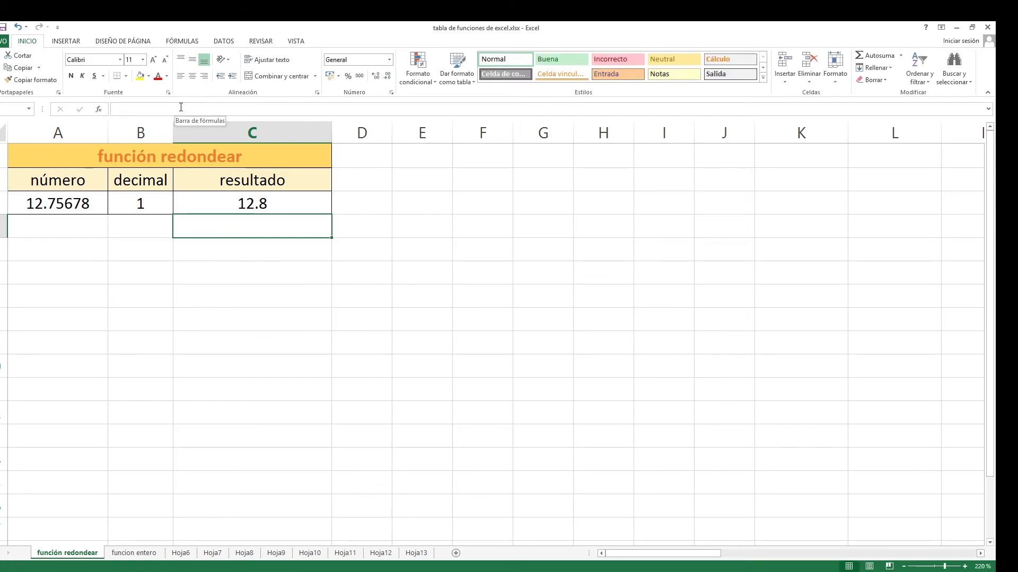
{"action": "left_click", "coordinate": [237, 205]}
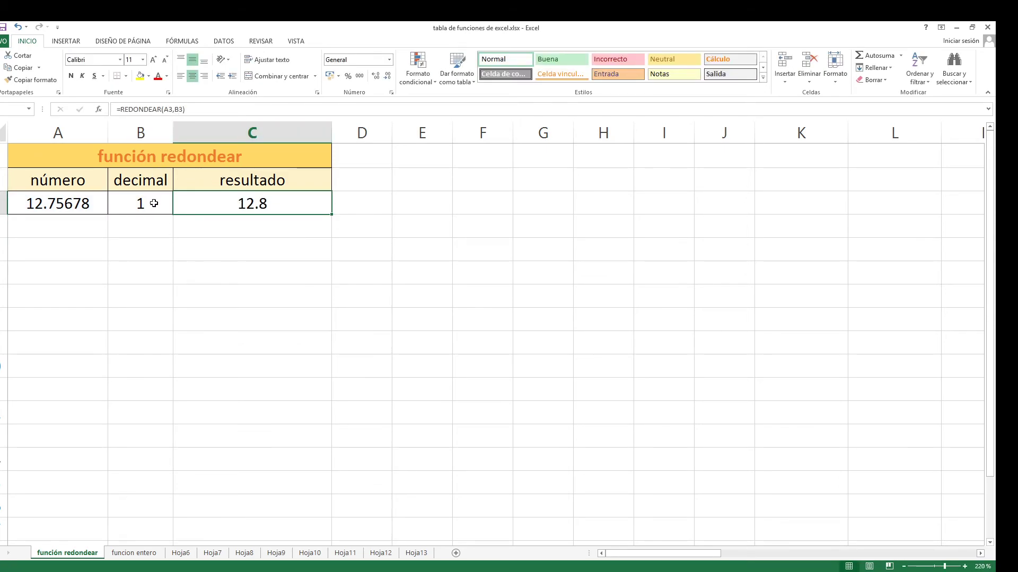
Set the decimal count in B3 to 2
{"action": "left_click", "coordinate": [154, 204]}
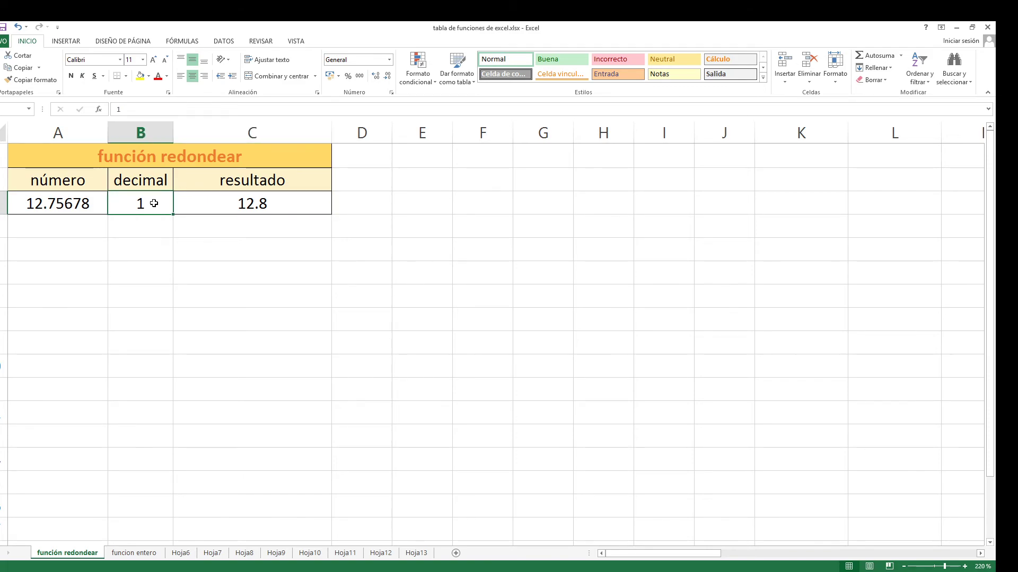
{"action": "type", "text": "2"}
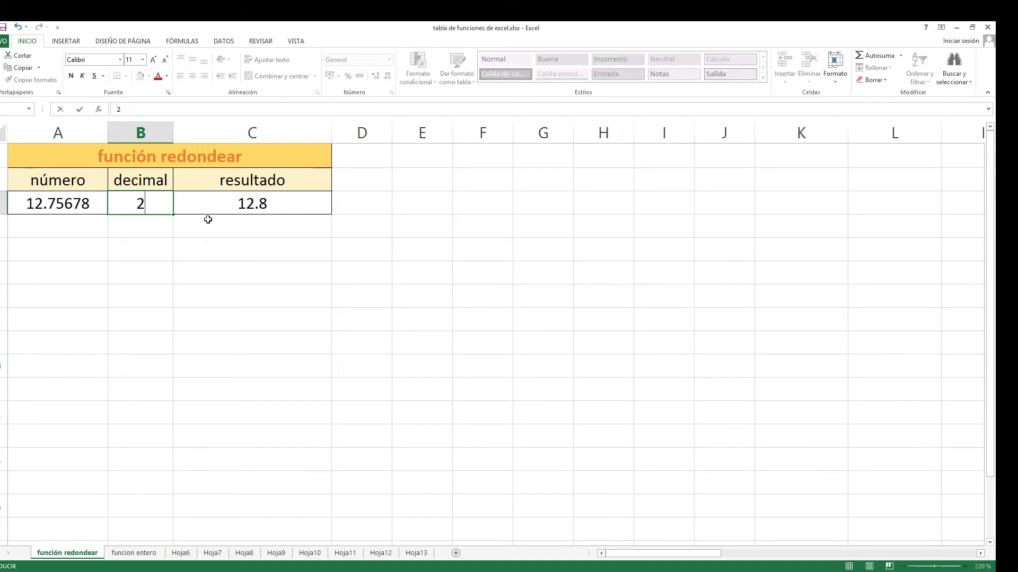
{"action": "key", "text": "Return"}
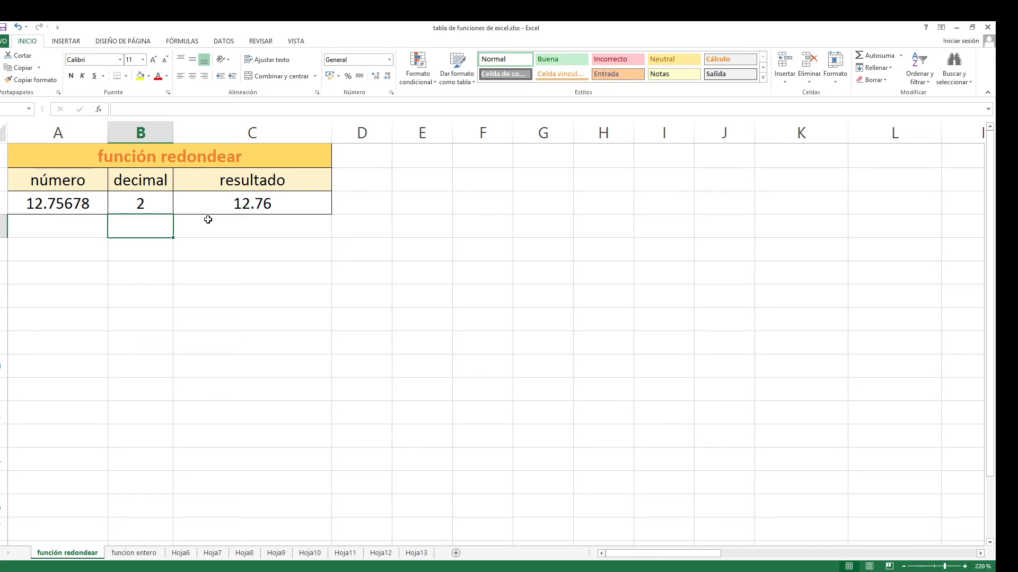
Edit C3 to =REDONDEAR(A3,4) with a fixed four decimals
{"action": "left_click", "coordinate": [236, 205]}
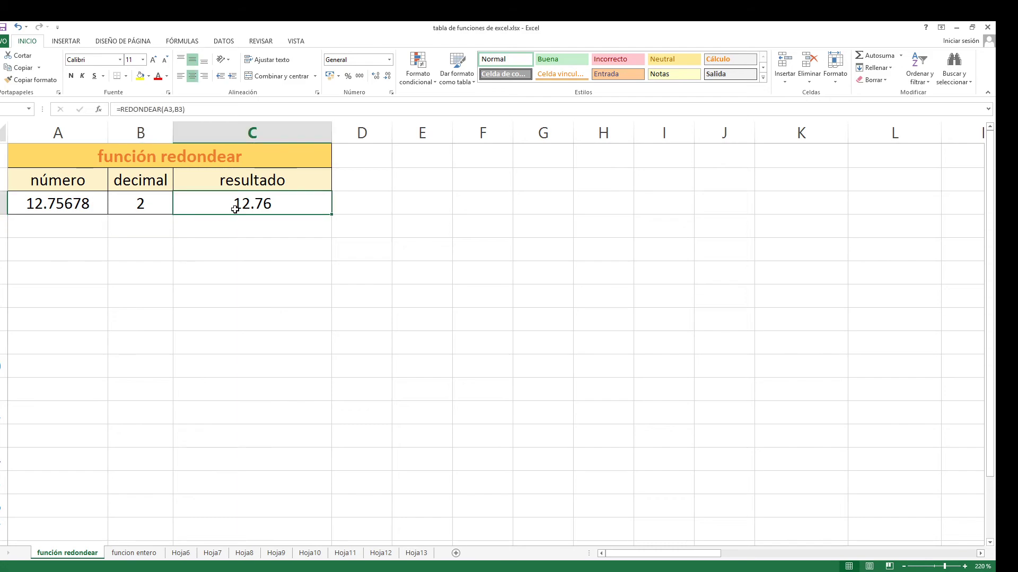
{"action": "left_click", "coordinate": [171, 107]}
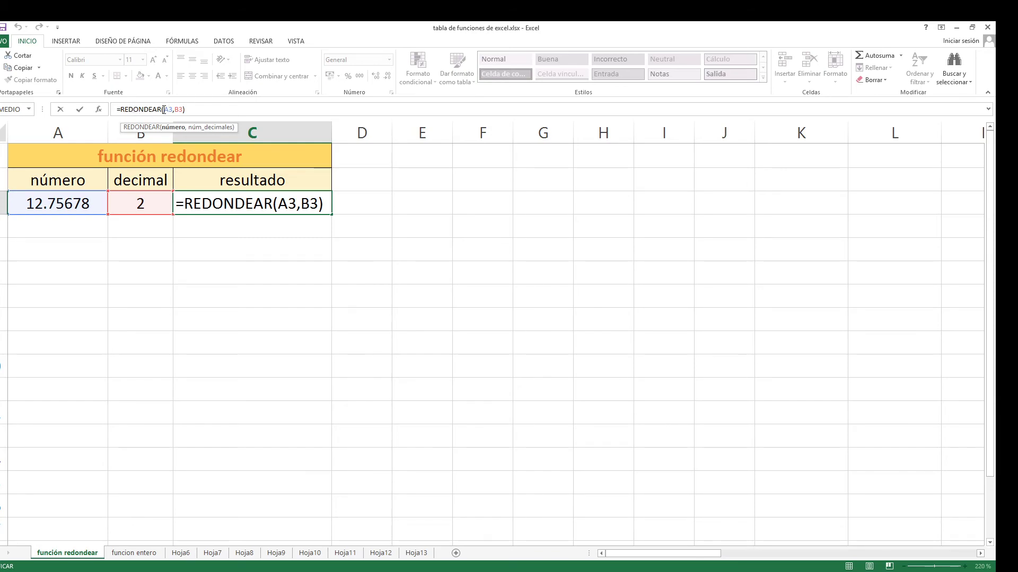
{"action": "left_click_drag", "start_coordinate": [168, 110], "coordinate": [172, 110]}
{"action": "left_click", "coordinate": [183, 110]}
{"action": "key", "text": "BackSpace"}
{"action": "key", "text": "BackSpace"}
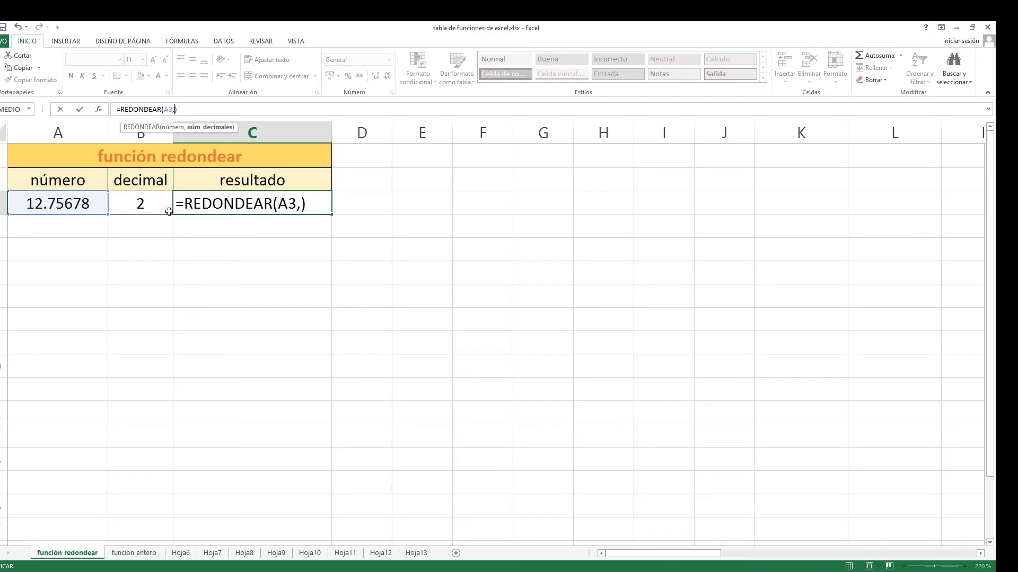
{"action": "type", "text": "4"}
{"action": "key", "text": "Return"}
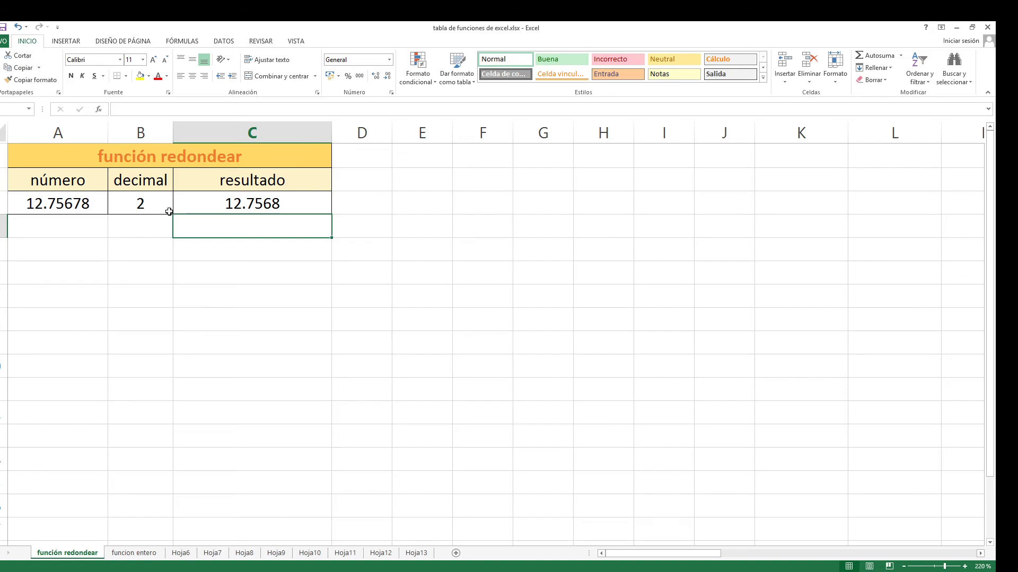
Restore C3 to =REDONDEAR(A3,B3), giving 12.76
{"action": "left_click", "coordinate": [283, 200]}
{"action": "left_click", "coordinate": [181, 109]}
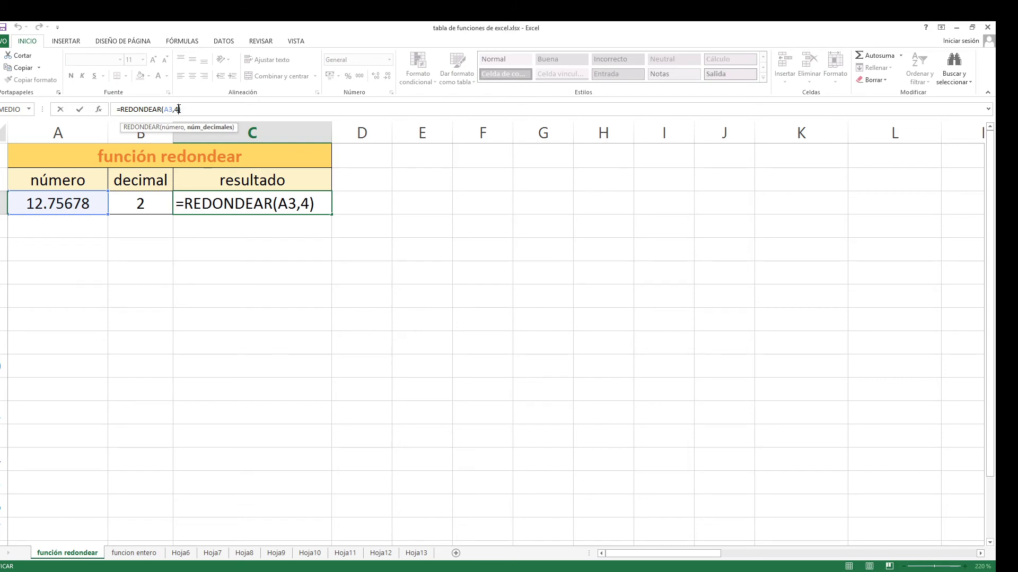
{"action": "key", "text": "BackSpace"}
{"action": "left_click", "coordinate": [155, 205]}
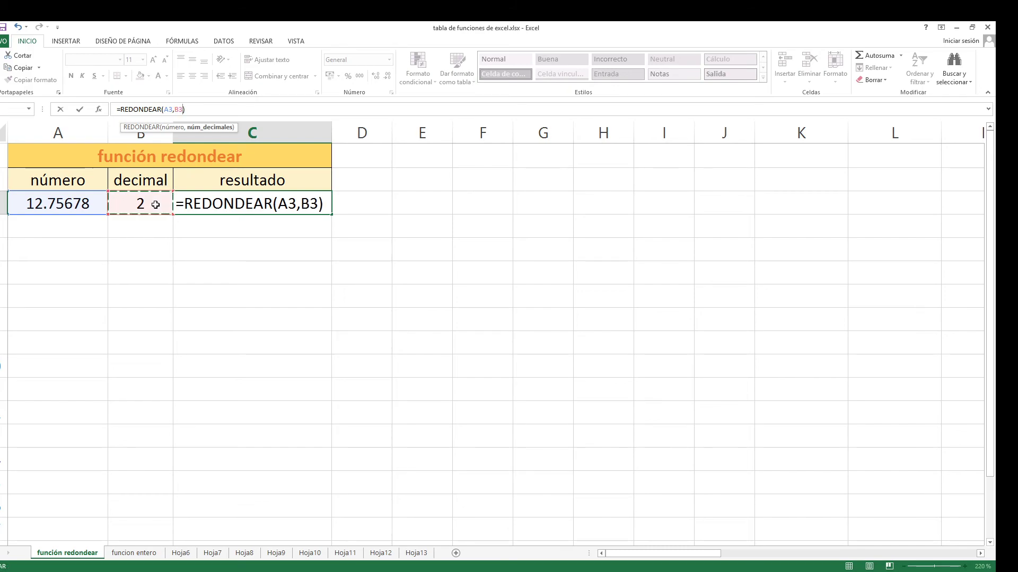
{"action": "key", "text": "Return"}
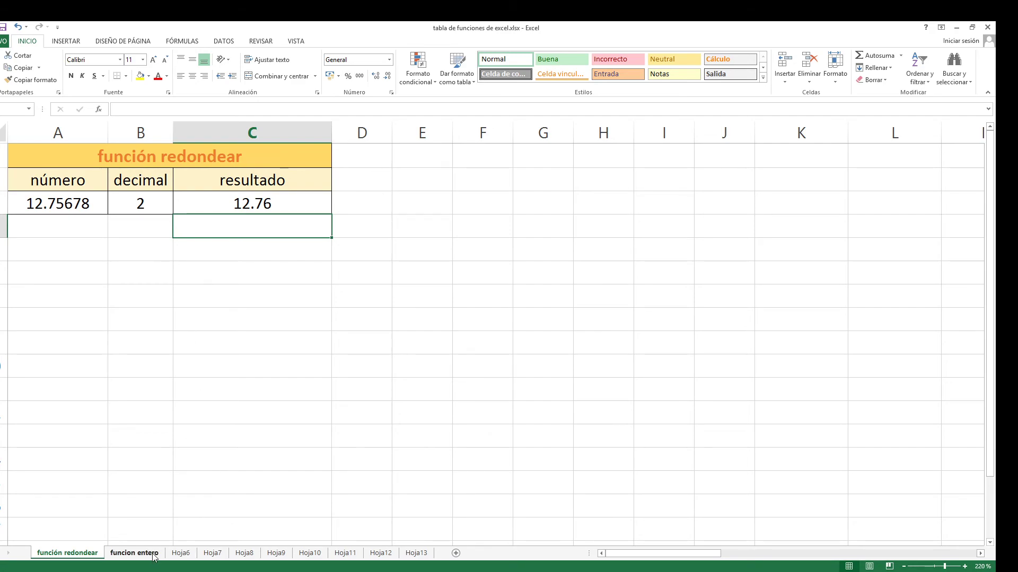
Switch to the funcion entero sheet, where 148.96892 becomes 148
{"action": "left_click", "coordinate": [134, 552]}
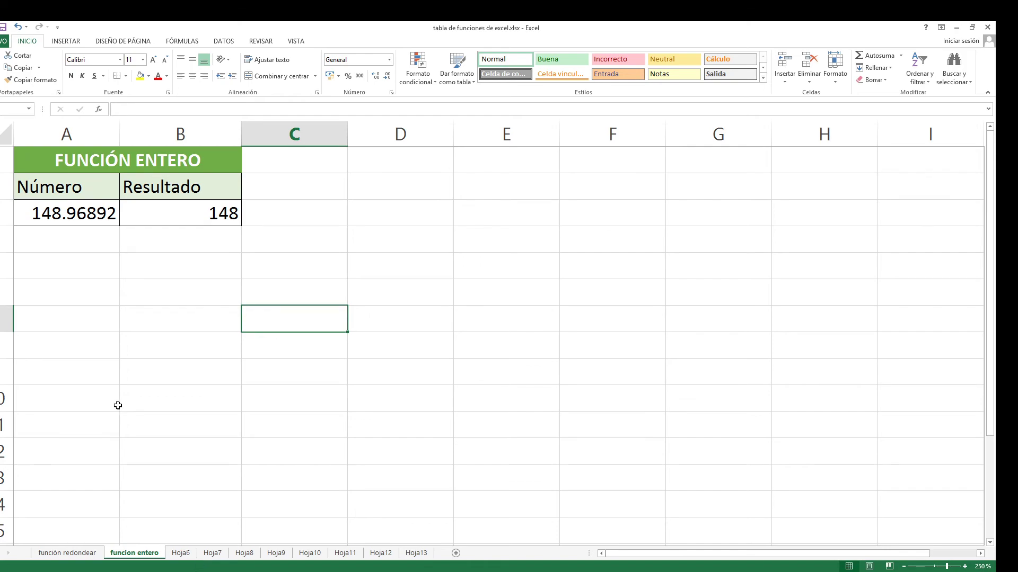
Add a new worksheet named 'gfhgf', then return to the funcion entero sheet
{"action": "left_click", "coordinate": [455, 553]}
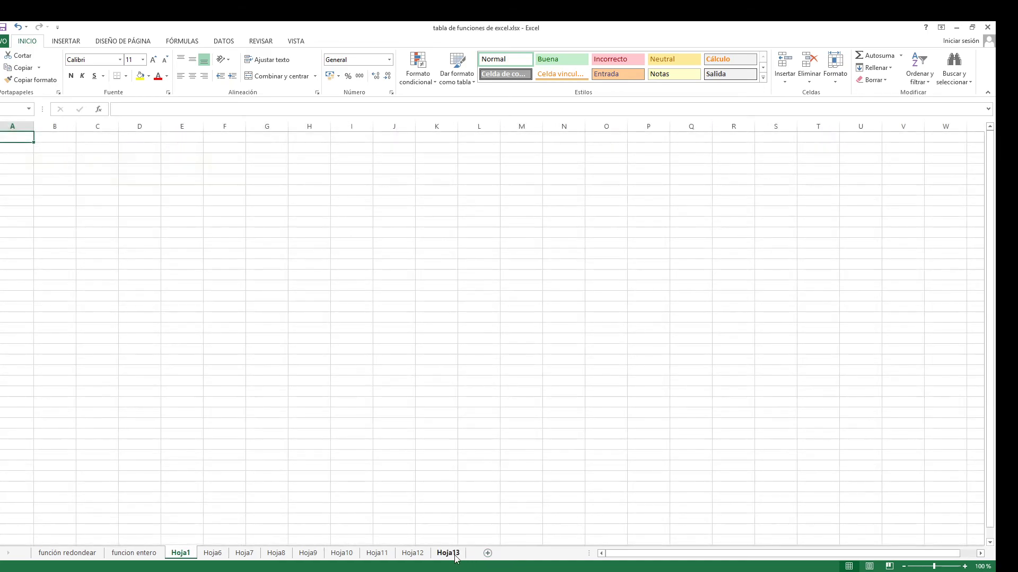
{"action": "left_click", "coordinate": [455, 556]}
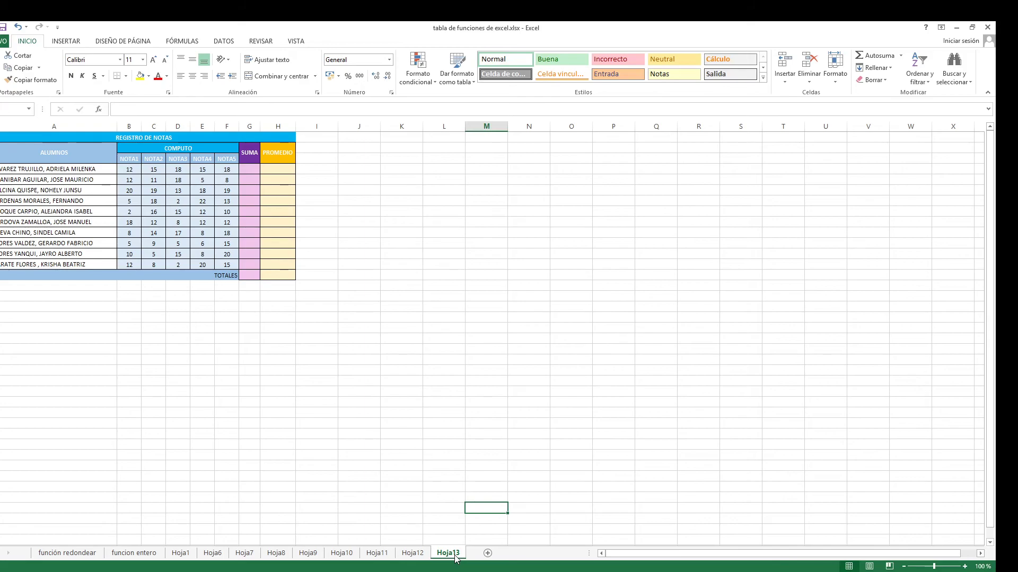
{"action": "left_click", "coordinate": [488, 555]}
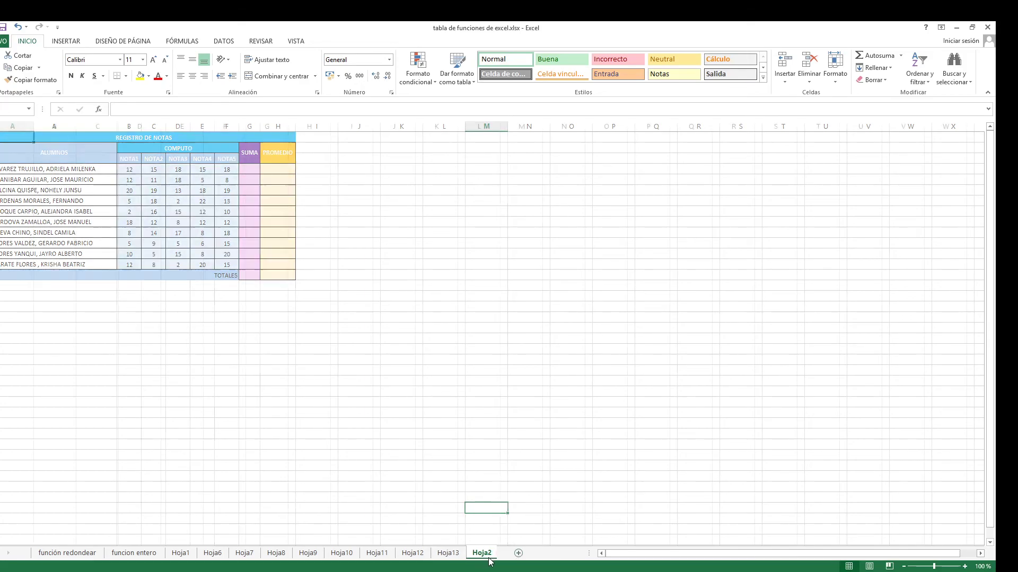
{"action": "double_click", "coordinate": [483, 554]}
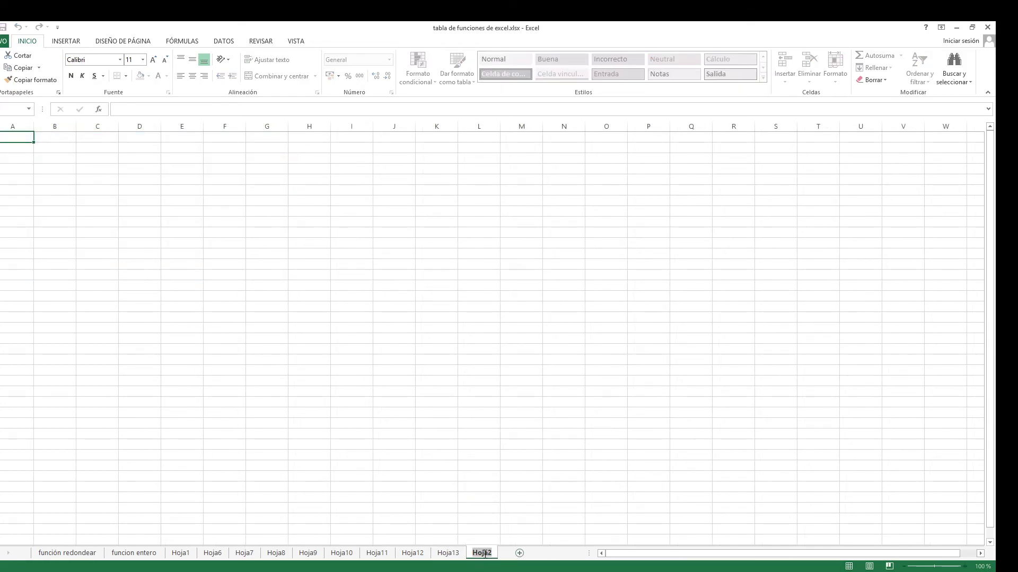
{"action": "type", "text": "gfhgf"}
{"action": "left_click", "coordinate": [444, 464]}
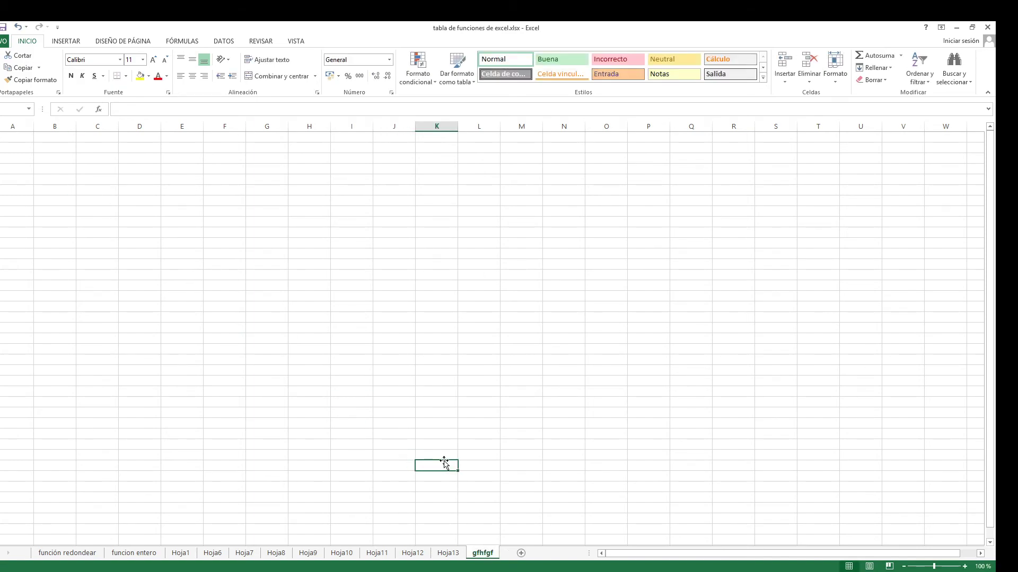
{"action": "left_click", "coordinate": [138, 554]}
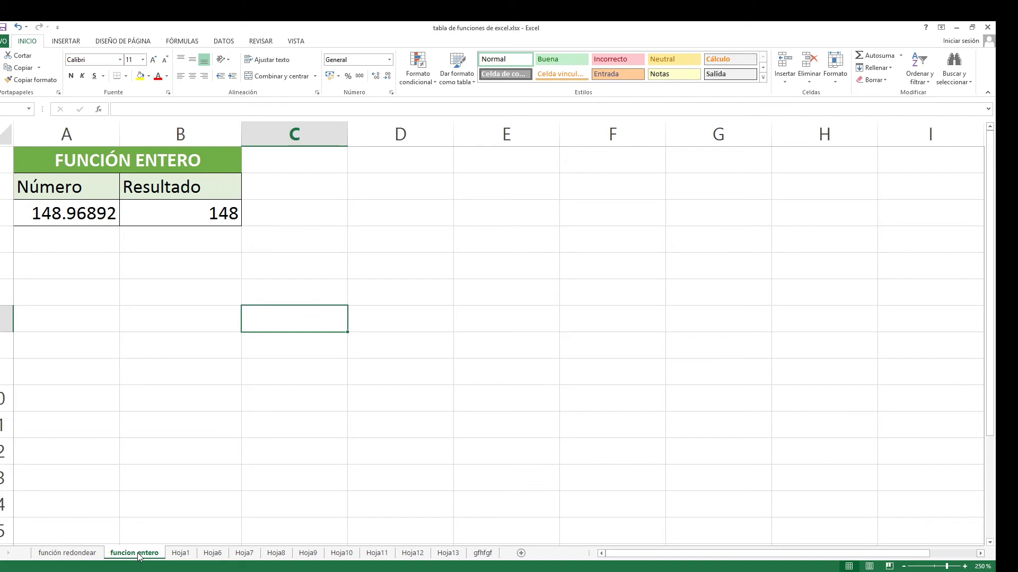
Delete the ENTERO result from B3 on the funcion entero sheet
{"action": "left_click", "coordinate": [217, 214]}
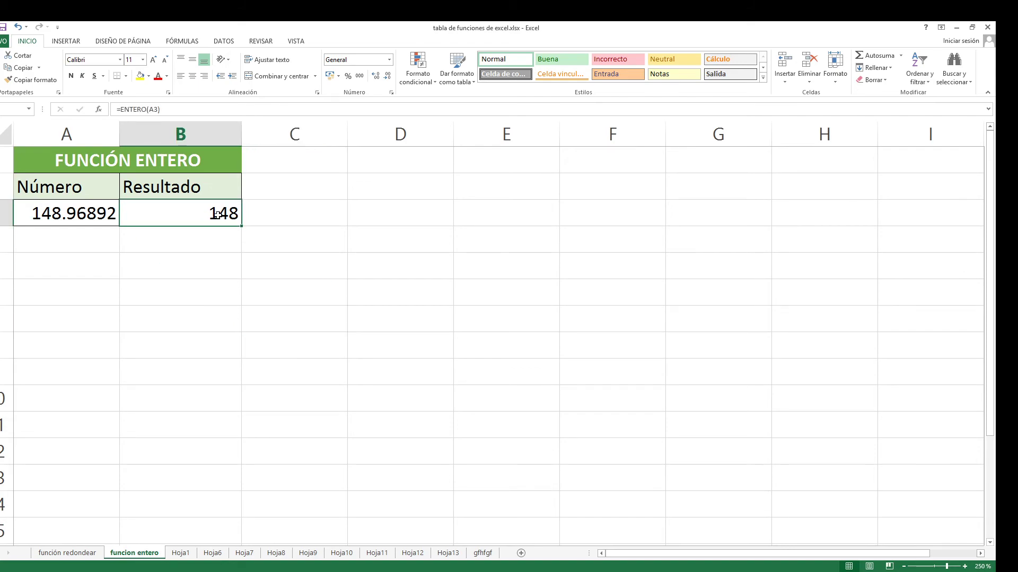
{"action": "key", "text": "Delete"}
{"action": "left_click", "coordinate": [249, 318]}
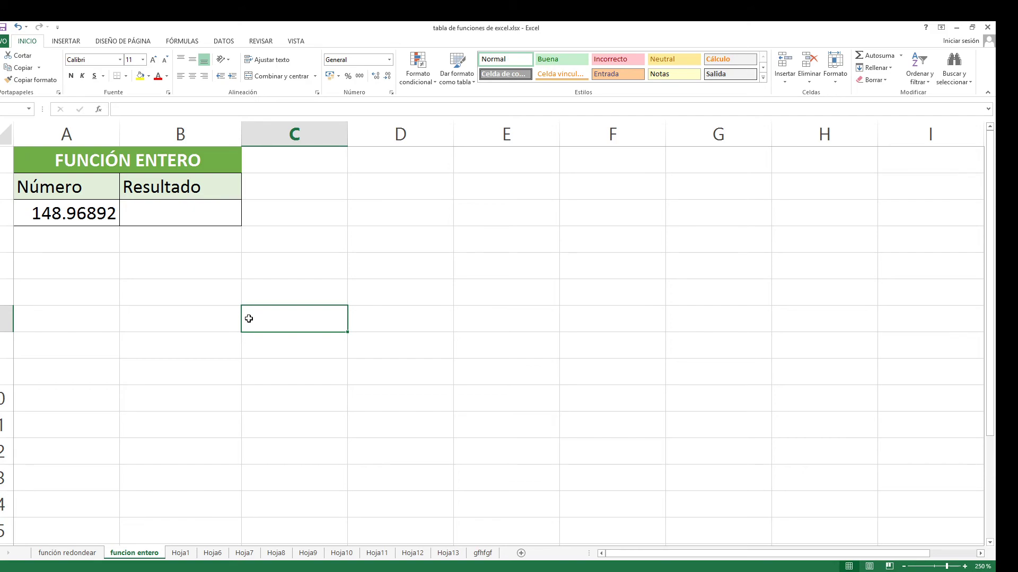
Point out the FUNCIÓN ENTERO title and the 148.96892 input in A3, then reselect B3
{"action": "left_click", "coordinate": [154, 304]}
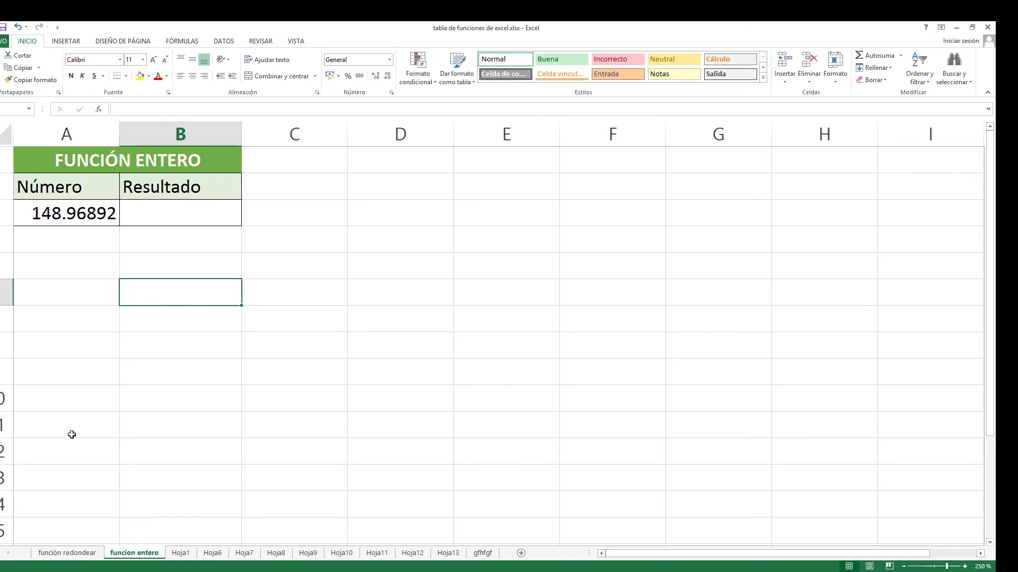
{"action": "left_click", "coordinate": [87, 157]}
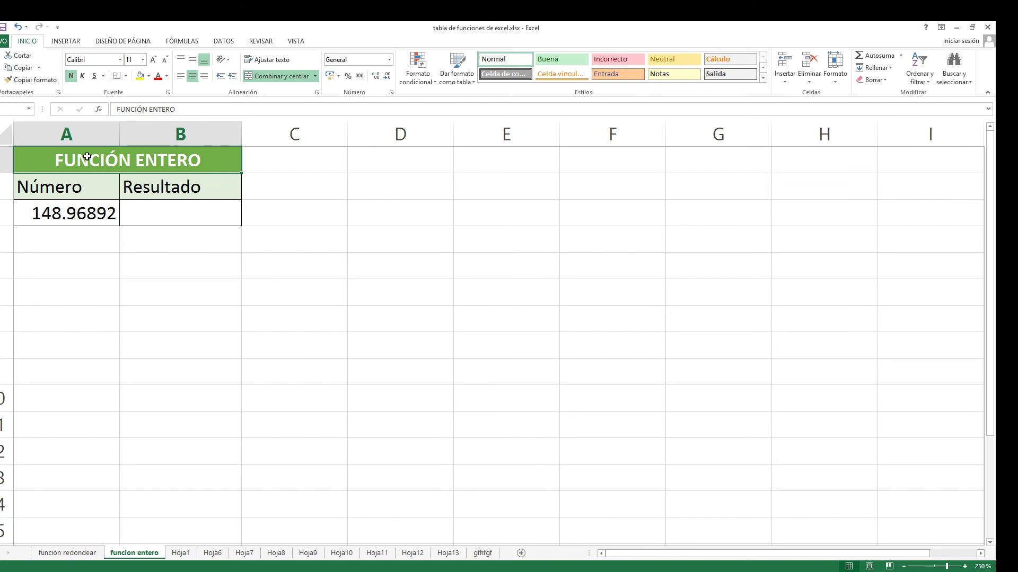
{"action": "left_click", "coordinate": [79, 220]}
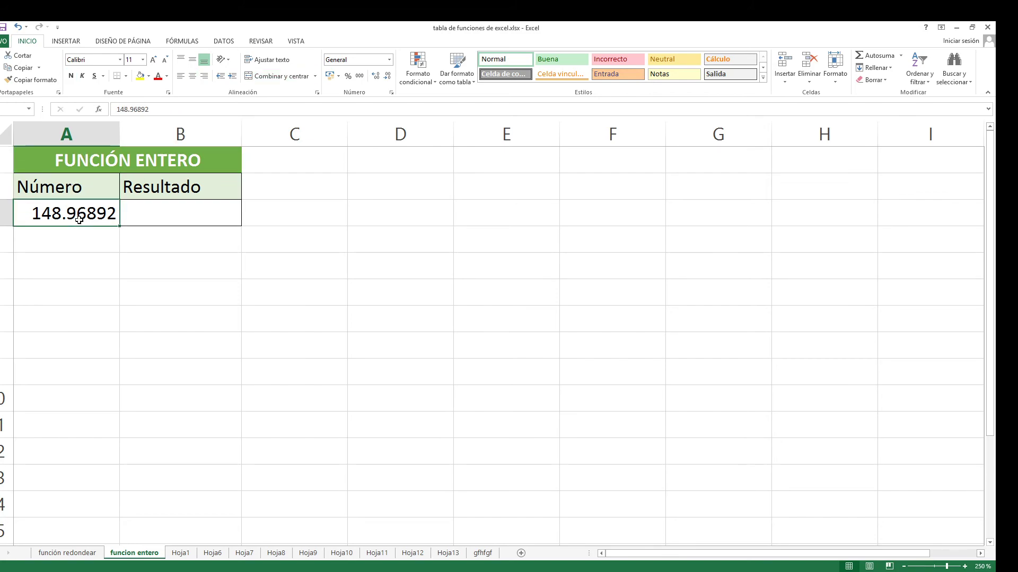
{"action": "left_click", "coordinate": [167, 209]}
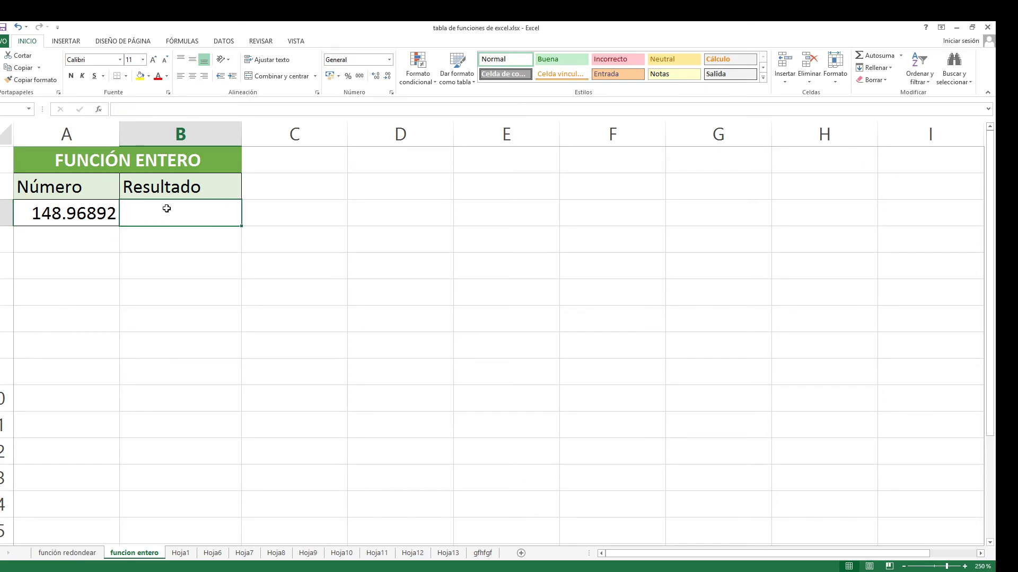
Enter =ENTERO(A3) in B3 so 148.96892 becomes 148
{"action": "type", "text": "="}
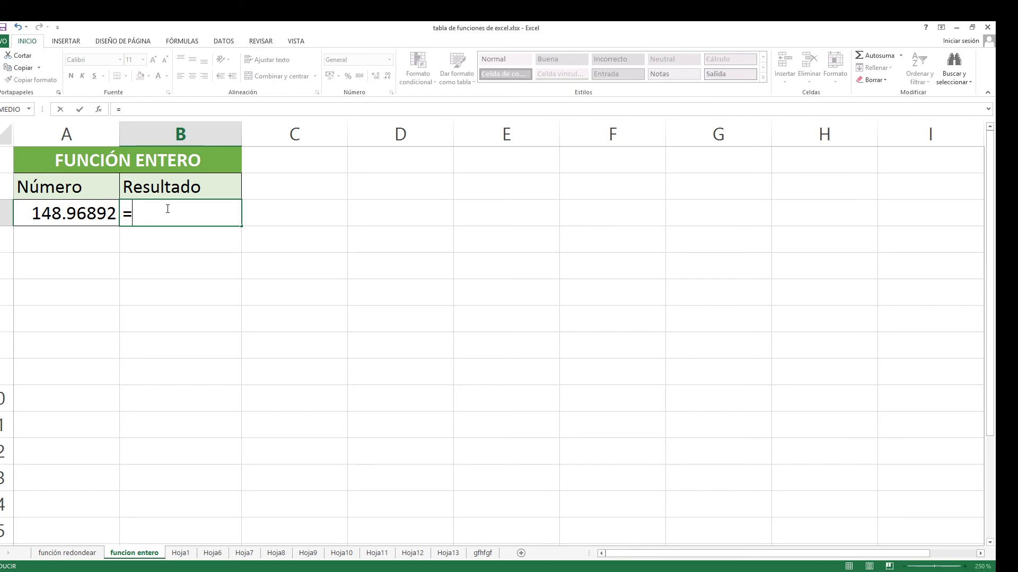
{"action": "type", "text": "entr"}
{"action": "type", "text": "e"}
{"action": "key", "text": "BackSpace"}
{"action": "key", "text": "BackSpace"}
{"action": "type", "text": "er"}
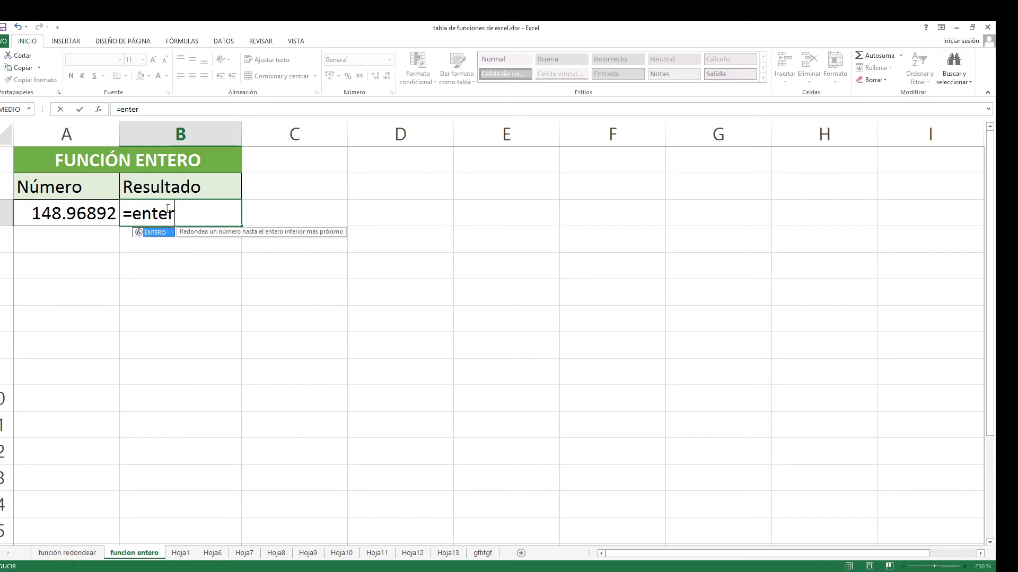
{"action": "type", "text": "o"}
{"action": "double_click", "coordinate": [160, 233]}
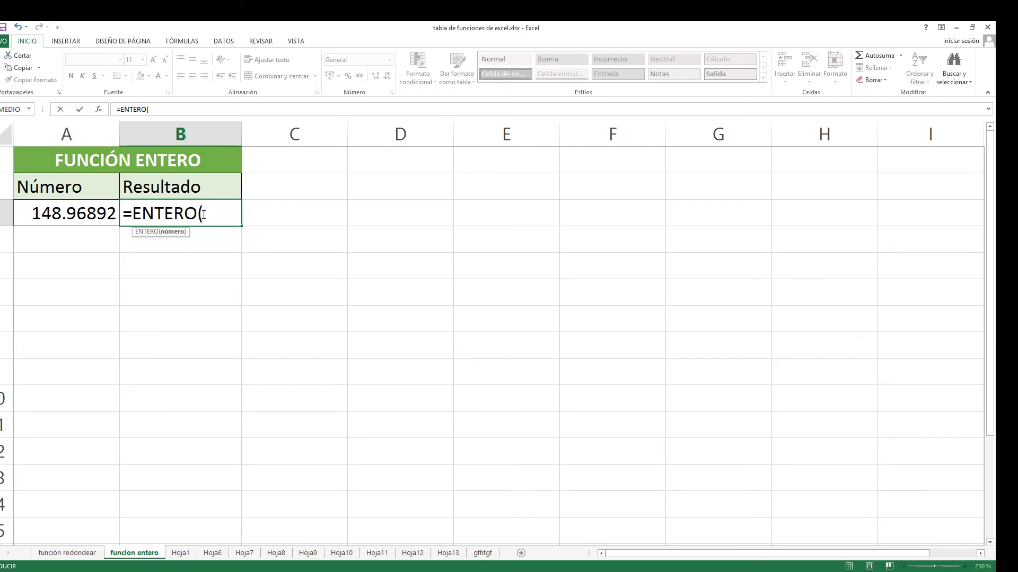
{"action": "left_click", "coordinate": [69, 214]}
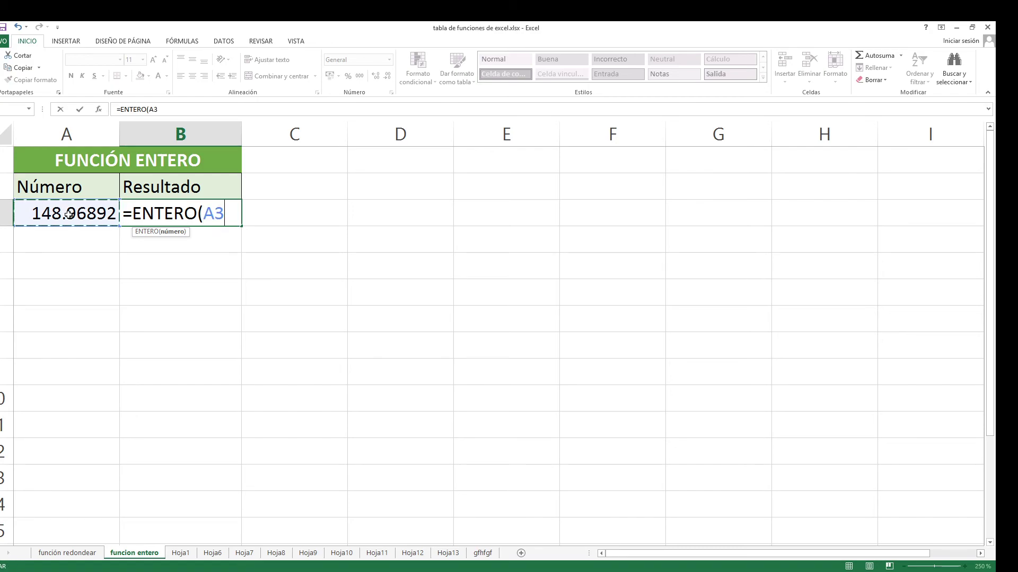
{"action": "type", "text": ")"}
{"action": "key", "text": "Return"}
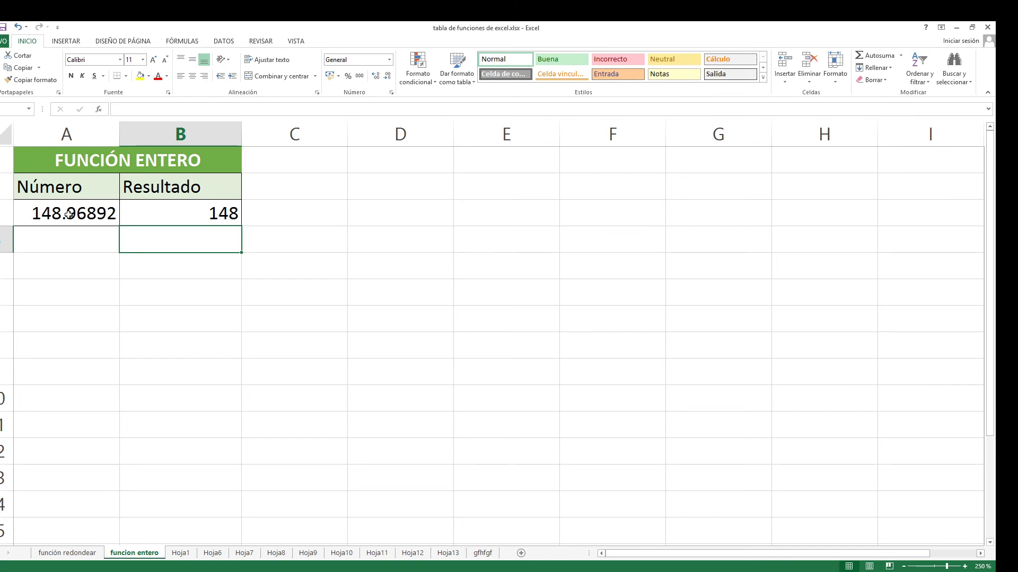
Reselect B3 to show its =ENTERO(A3) formula
{"action": "left_click", "coordinate": [196, 208]}
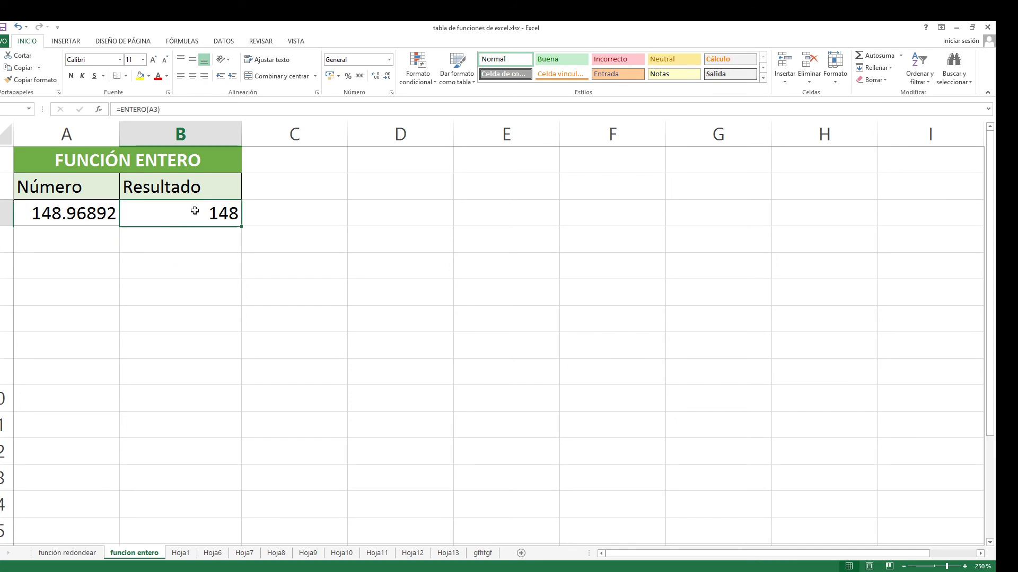
{"action": "left_click", "coordinate": [80, 206]}
{"action": "left_click", "coordinate": [183, 219]}
{"action": "left_click", "coordinate": [177, 307]}
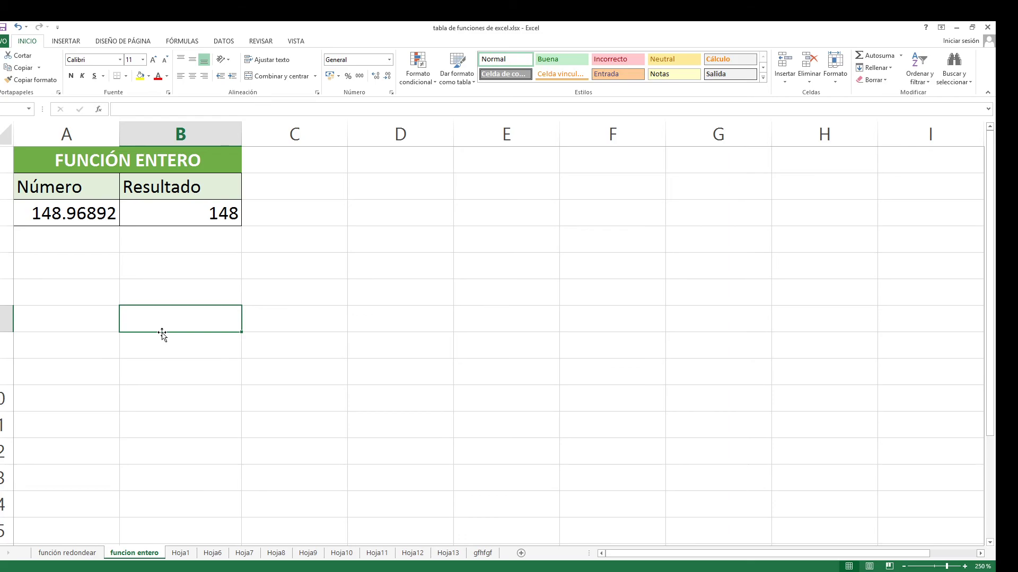
Delete the empty Hoja1 sheet
{"action": "left_click", "coordinate": [180, 553]}
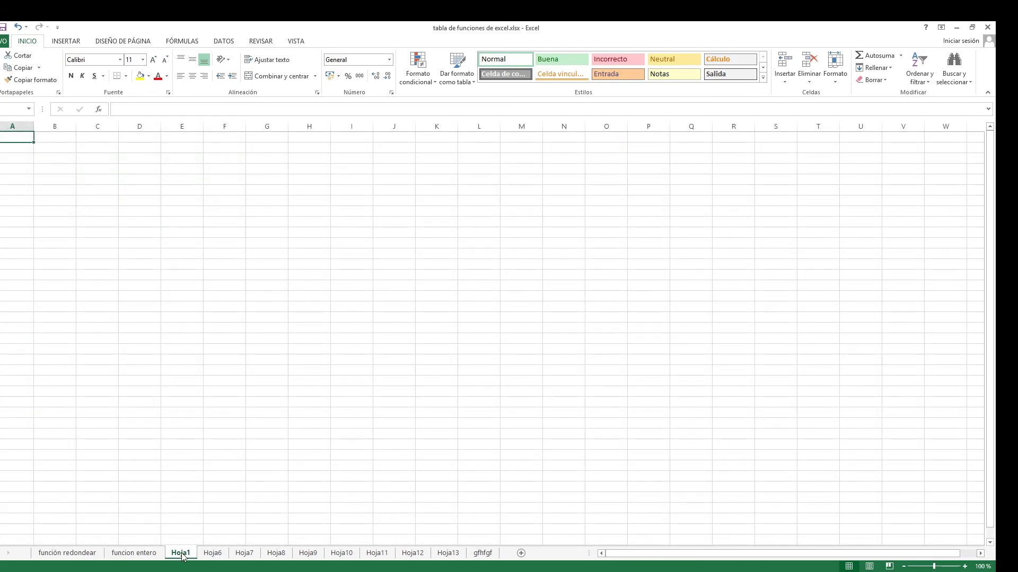
{"action": "left_click", "coordinate": [220, 554]}
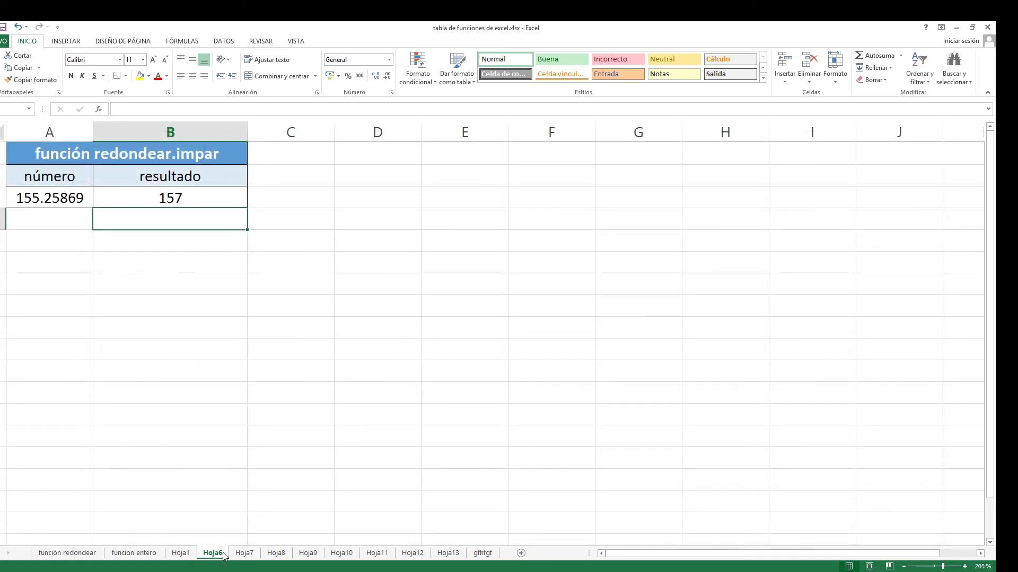
{"action": "right_click", "coordinate": [187, 554]}
{"action": "left_click", "coordinate": [225, 444]}
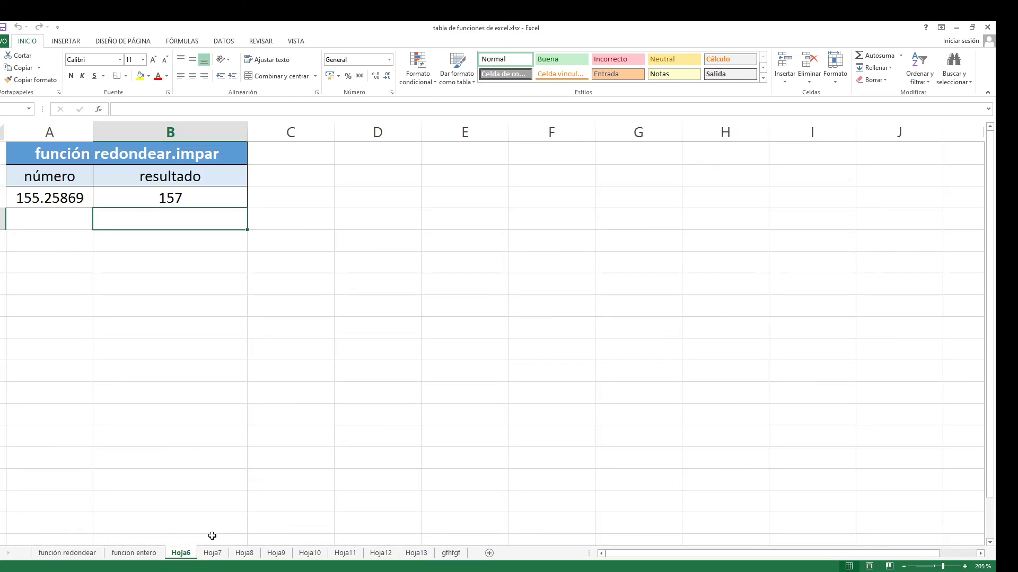
On Hoja6, clear the 157 result from B3 of the redondear.impar table
{"action": "left_click", "coordinate": [193, 154]}
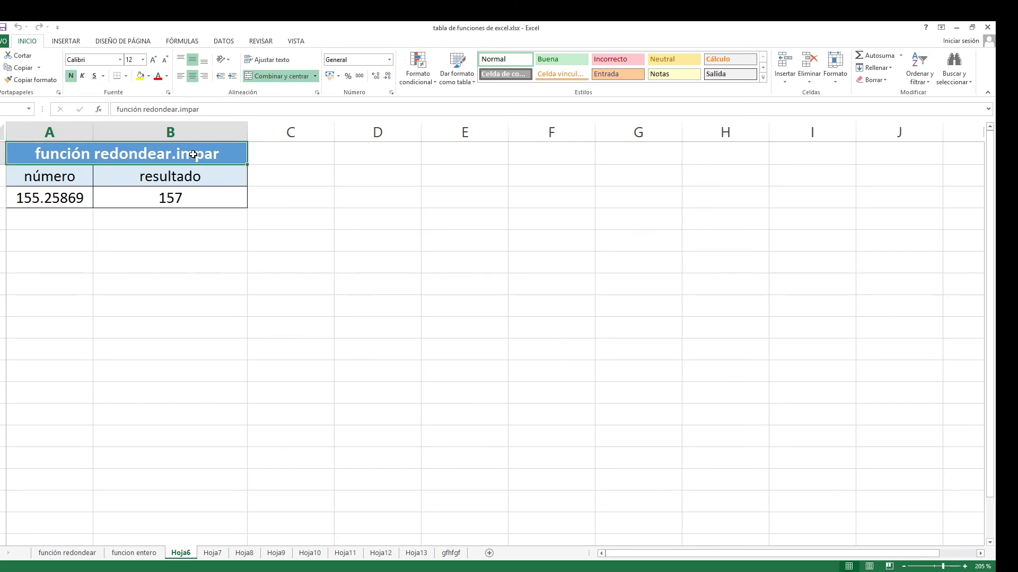
{"action": "left_click", "coordinate": [196, 204]}
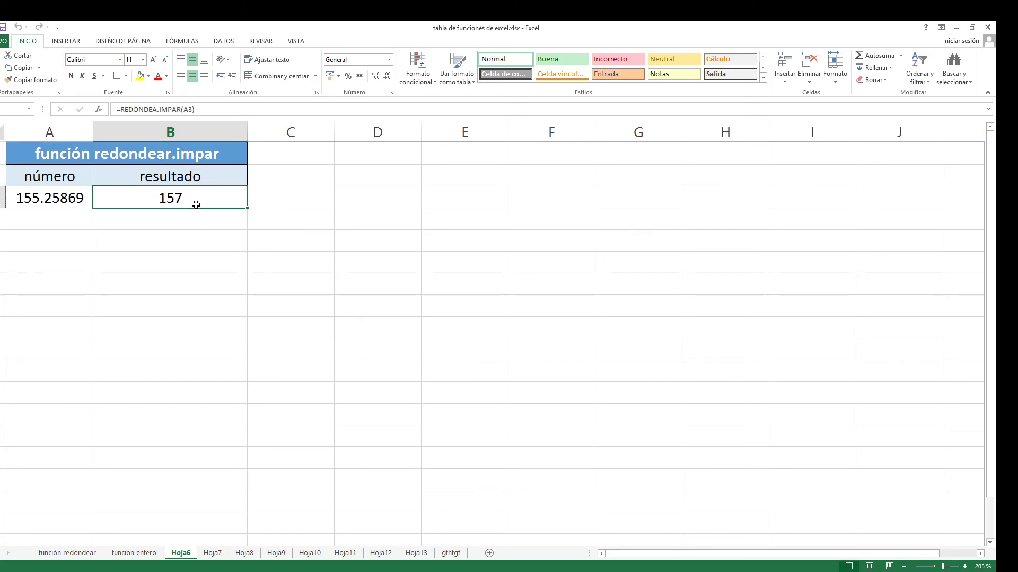
{"action": "key", "text": "Delete"}
{"action": "left_click", "coordinate": [206, 280]}
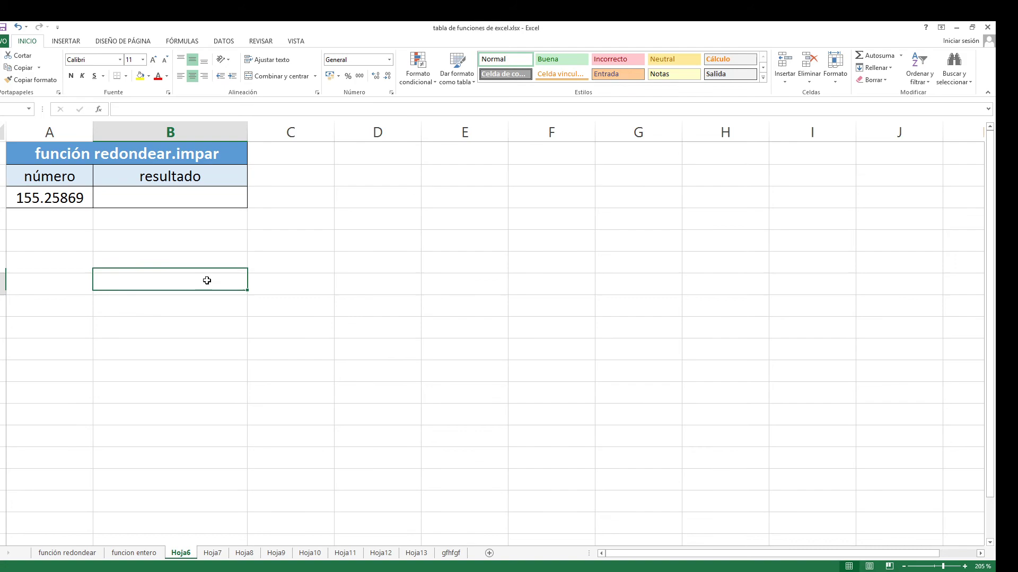
Point out the número header, the 155.25869 input, the title and resultado header, then reselect B3
{"action": "left_click", "coordinate": [47, 176]}
{"action": "left_click", "coordinate": [76, 200]}
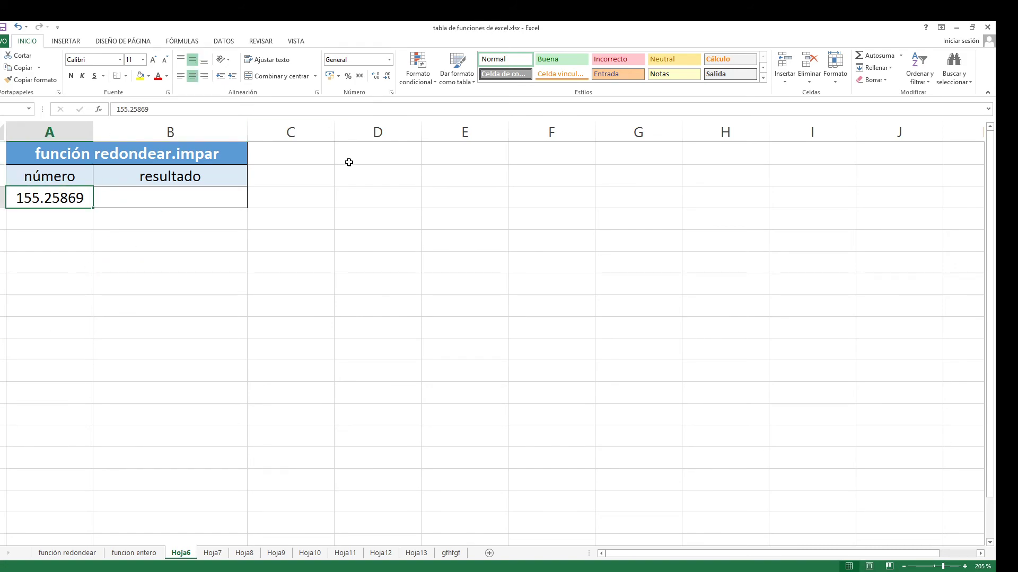
{"action": "left_click", "coordinate": [205, 160]}
{"action": "left_click", "coordinate": [207, 177]}
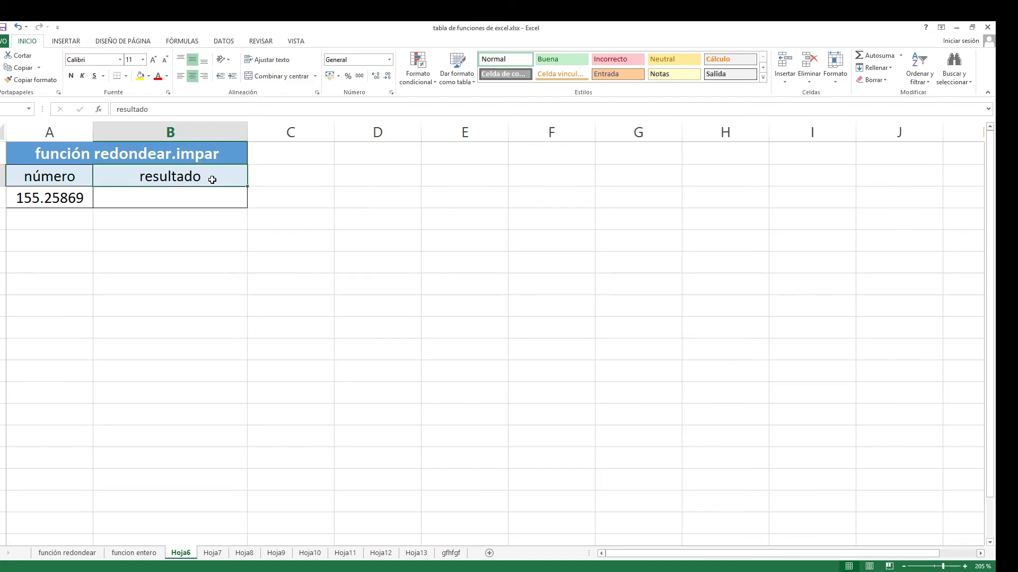
{"action": "left_click", "coordinate": [209, 193]}
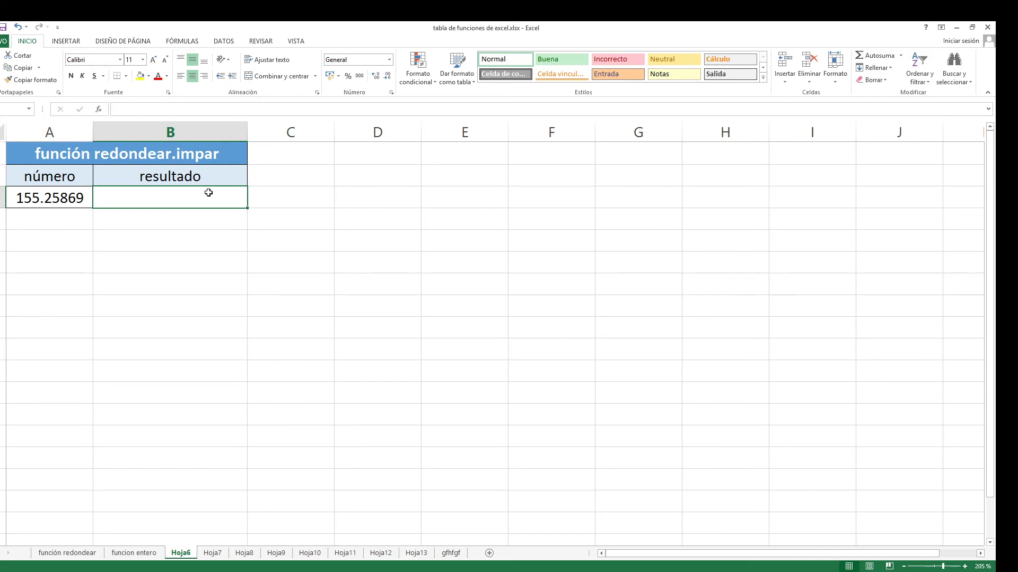
Enter =REDONDEA.IMPAR(A3) in B3 so 155.25869 rounds up to 157, then check the formula
{"action": "type", "text": "="}
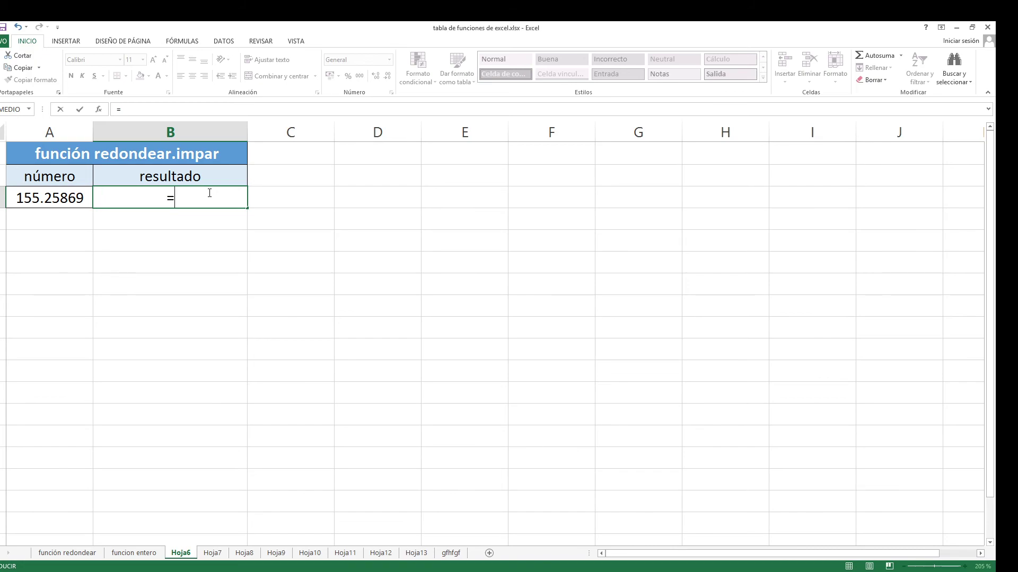
{"action": "left_click", "coordinate": [78, 198]}
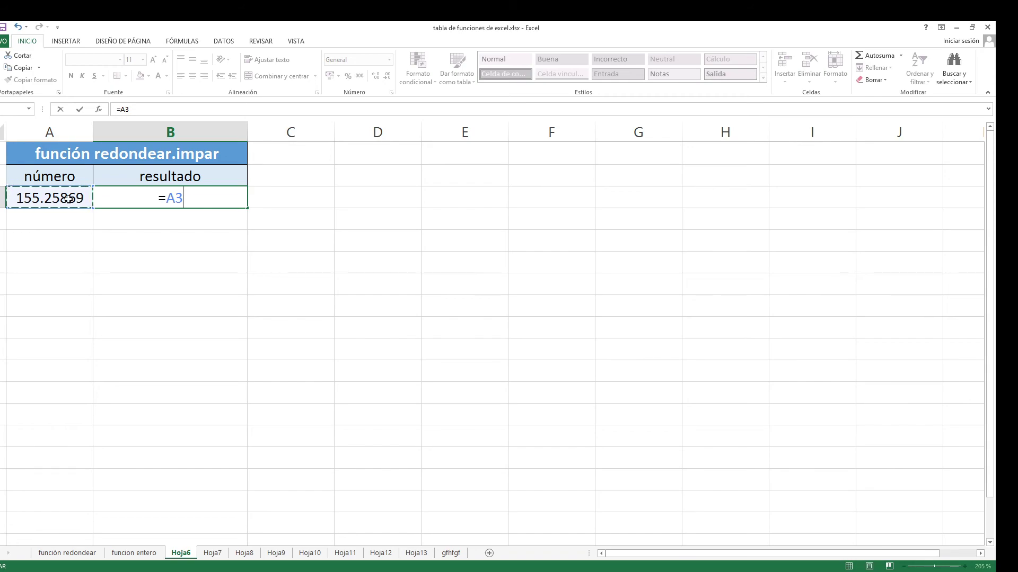
{"action": "key", "text": "BackSpace"}
{"action": "key", "text": "BackSpace"}
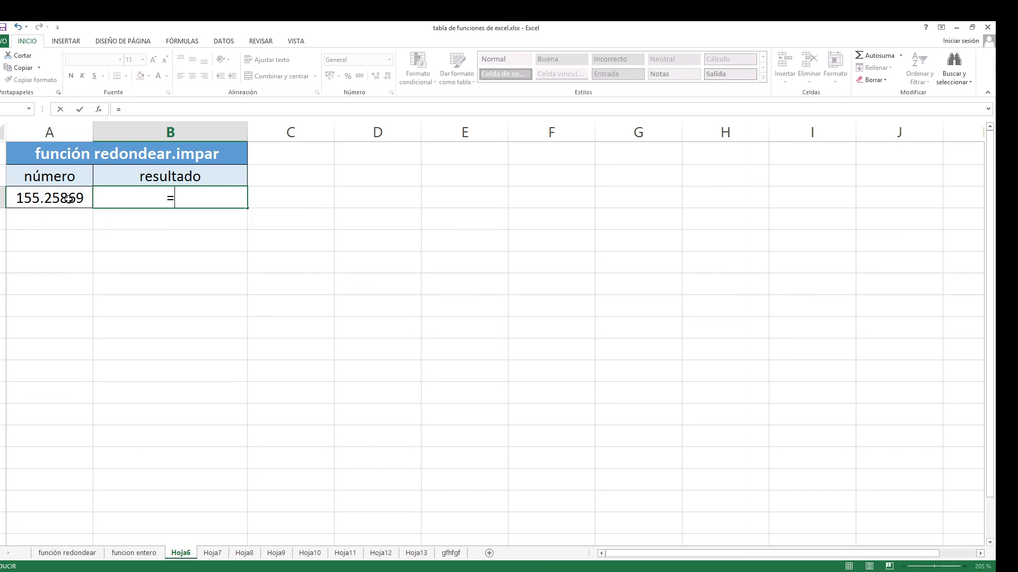
{"action": "type", "text": "redo"}
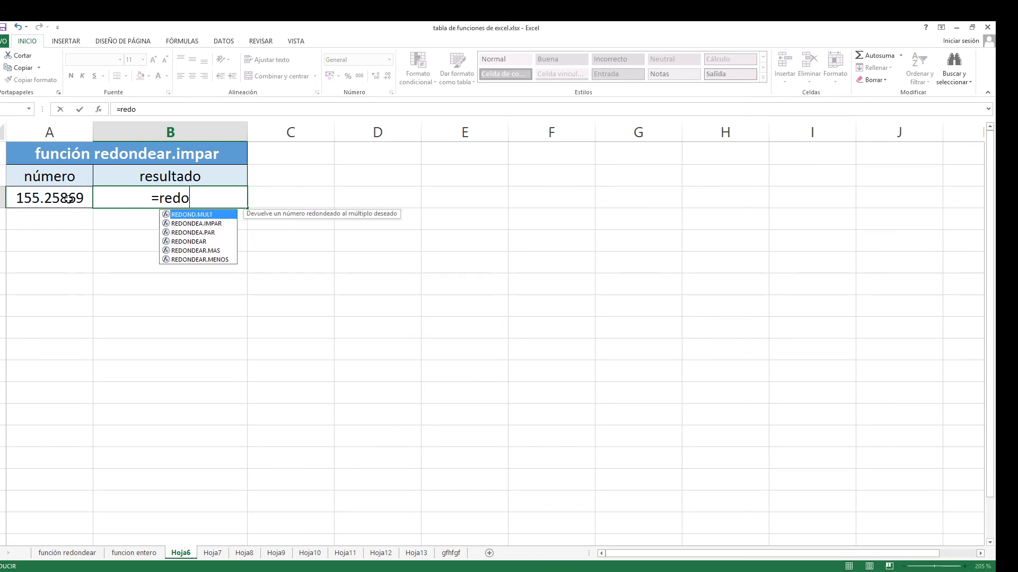
{"action": "type", "text": "ndea"}
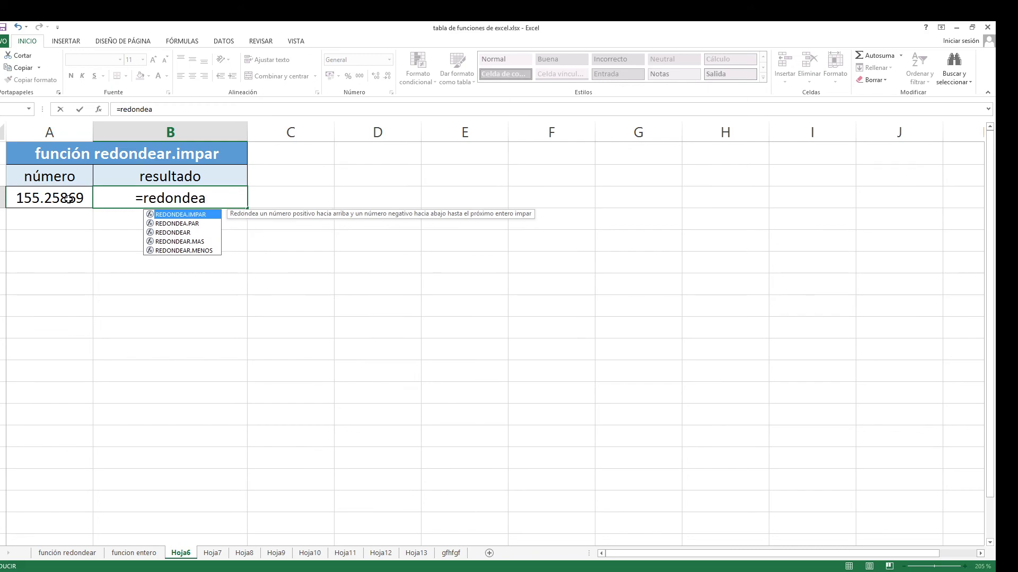
{"action": "double_click", "coordinate": [197, 216]}
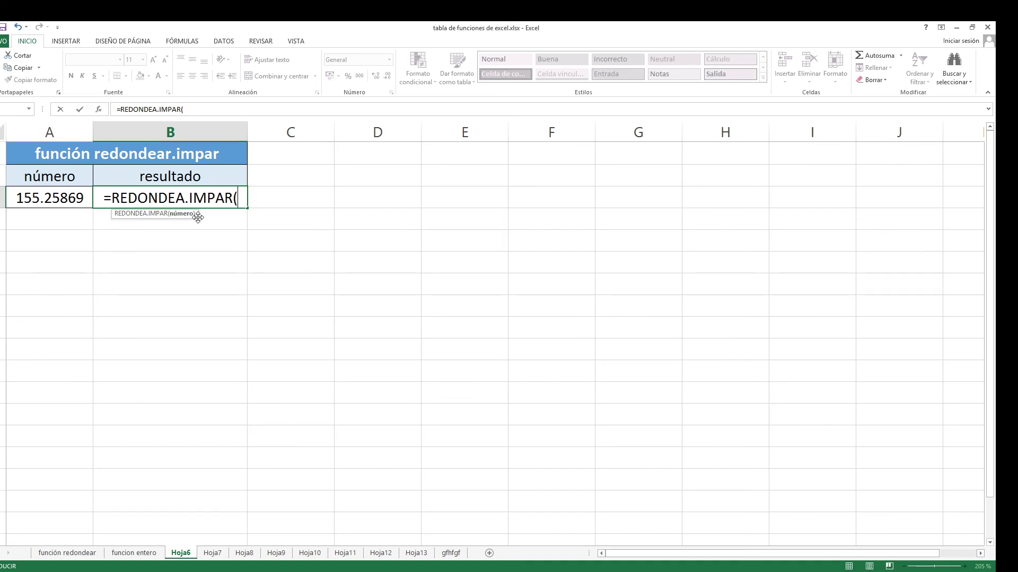
{"action": "left_click", "coordinate": [71, 197]}
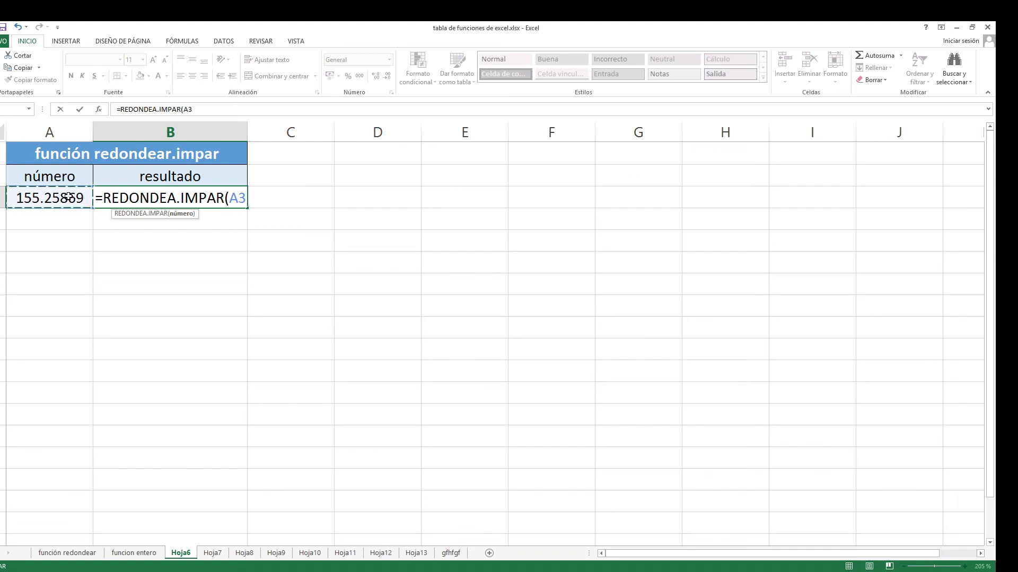
{"action": "type", "text": ")"}
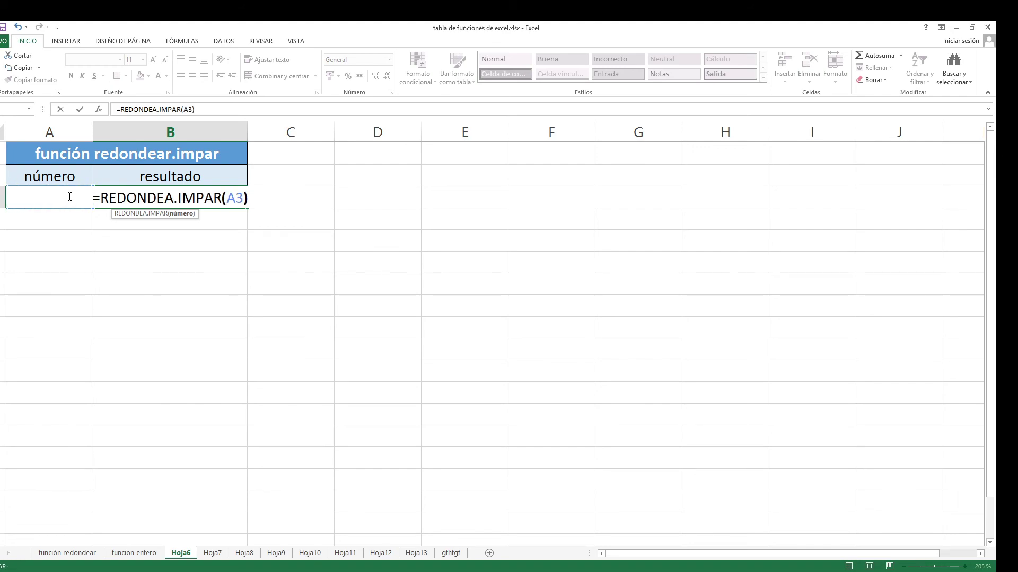
{"action": "key", "text": "Return"}
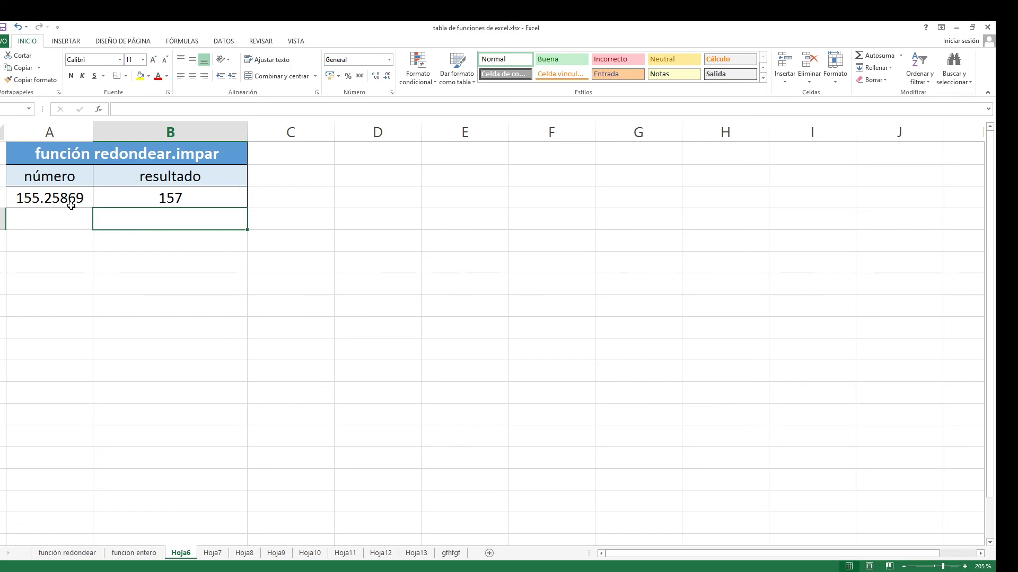
{"action": "left_click", "coordinate": [215, 198]}
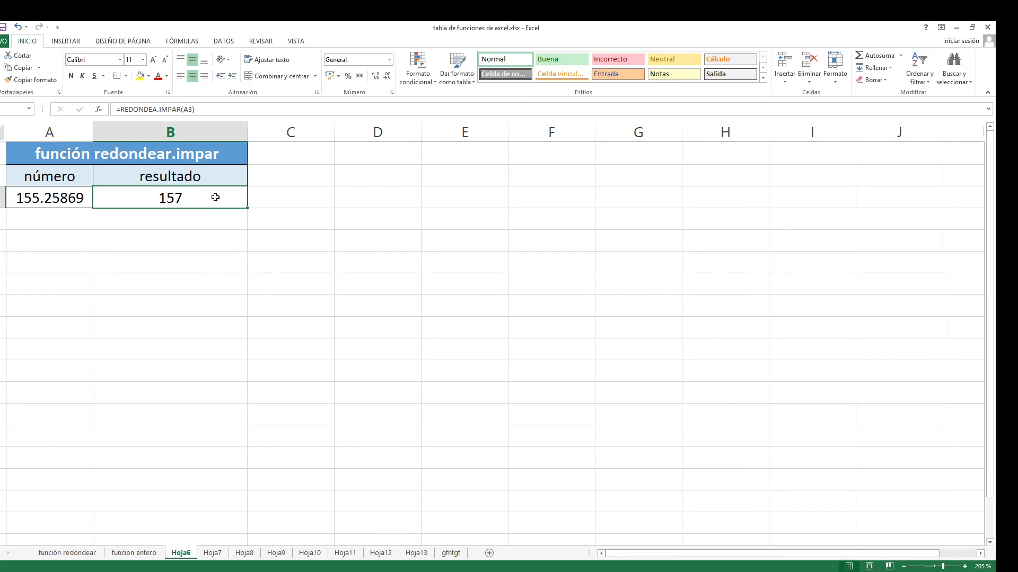
{"action": "left_click", "coordinate": [253, 353]}
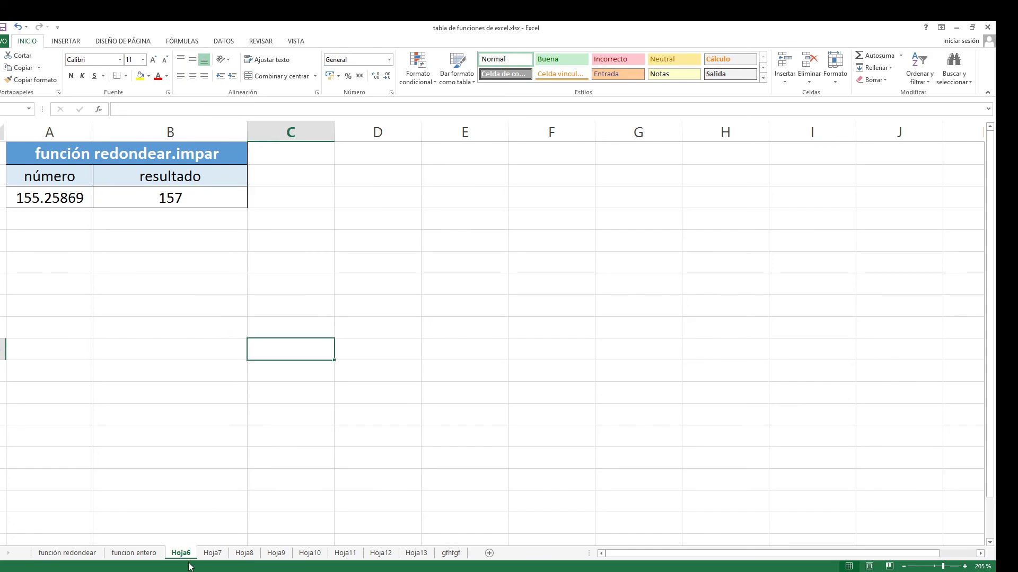
On Hoja7, delete the old 159 result from B3 of the redondear.par table
{"action": "left_click", "coordinate": [209, 556]}
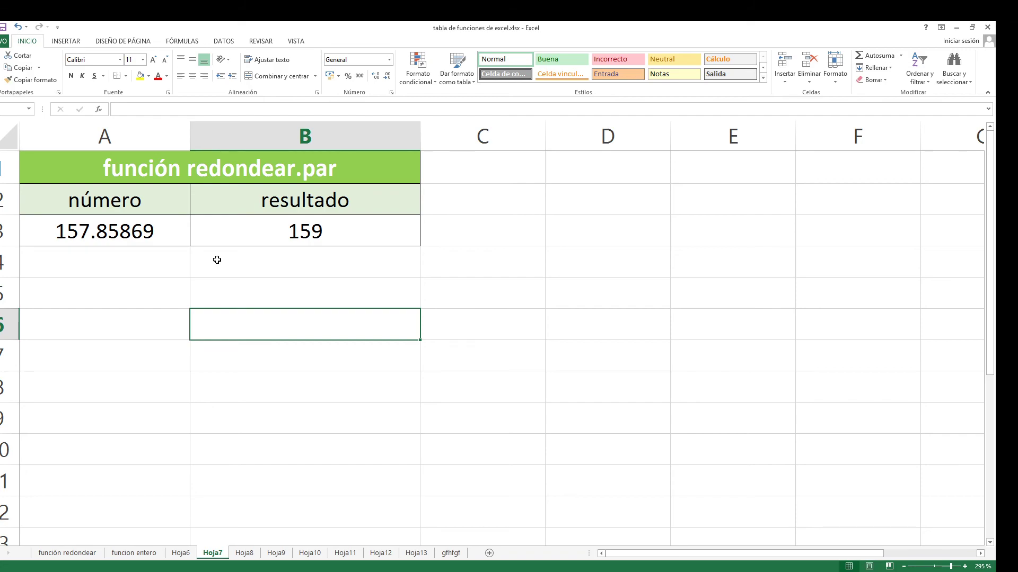
{"action": "left_click", "coordinate": [196, 167]}
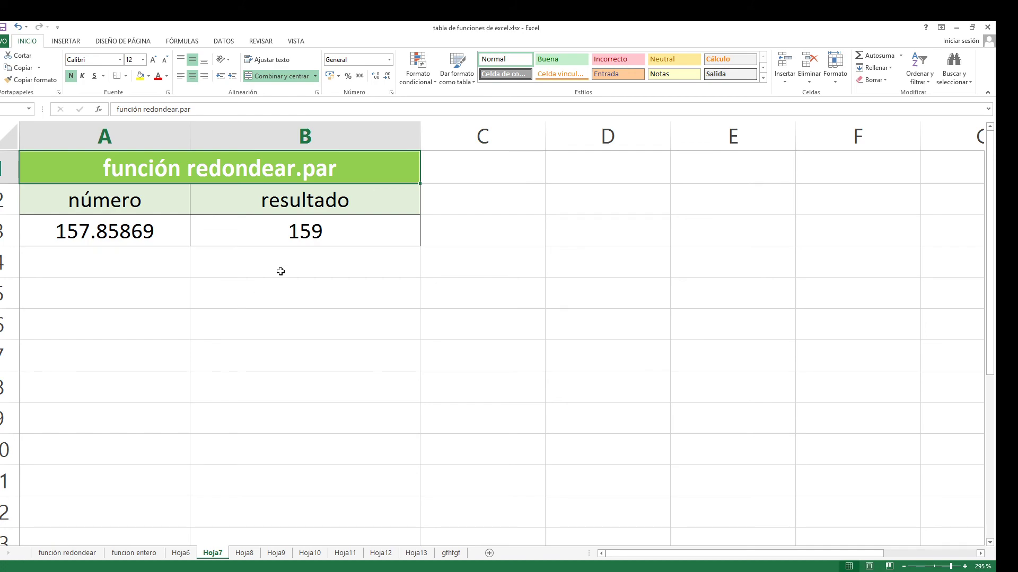
{"action": "left_click", "coordinate": [331, 236]}
{"action": "key", "text": "Delete"}
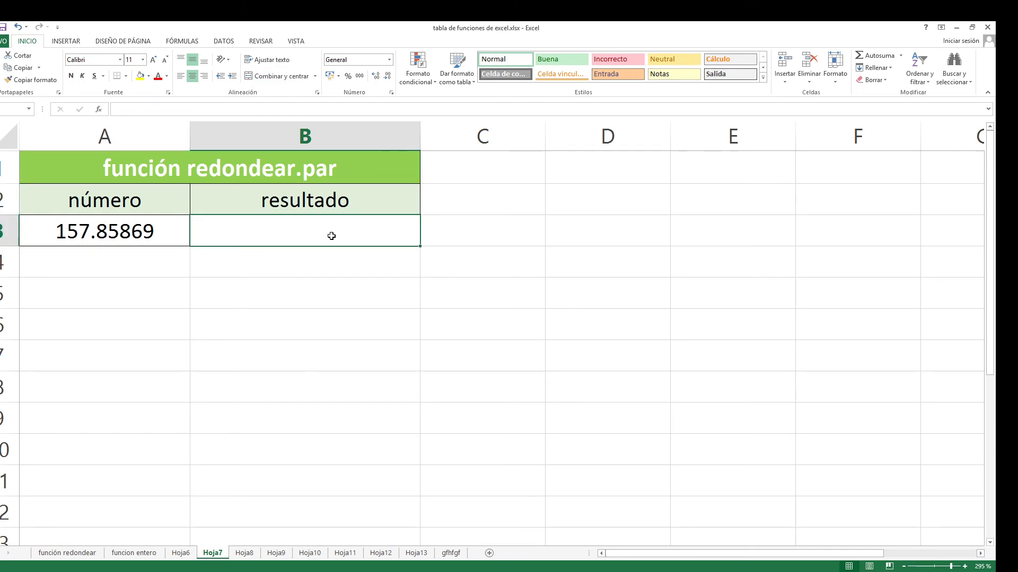
Enter =REDONDEA.PAR(A3) in B3 so 157.85869 rounds to the even number 158
{"action": "type", "text": "="}
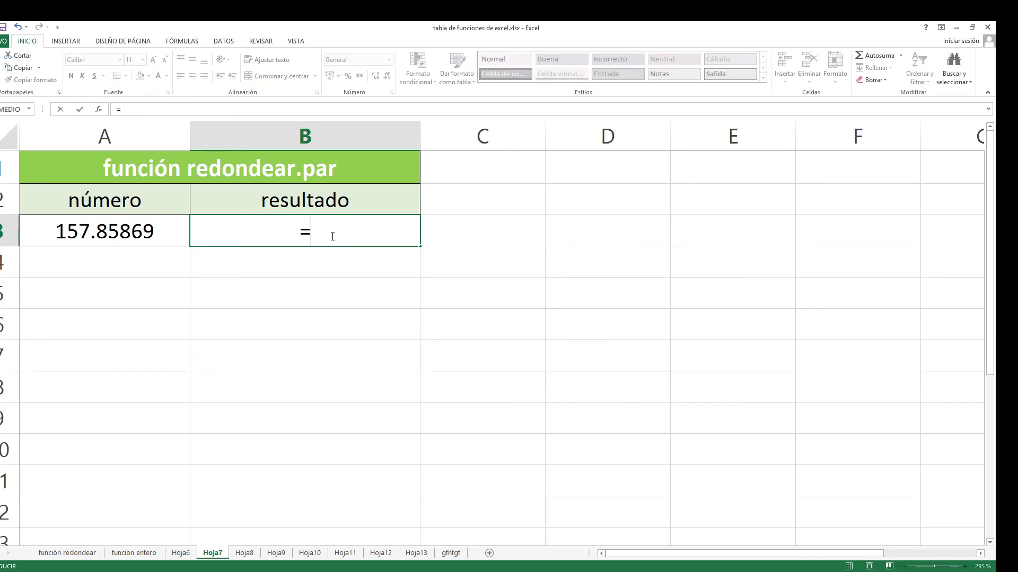
{"action": "type", "text": "re"}
{"action": "type", "text": "d"}
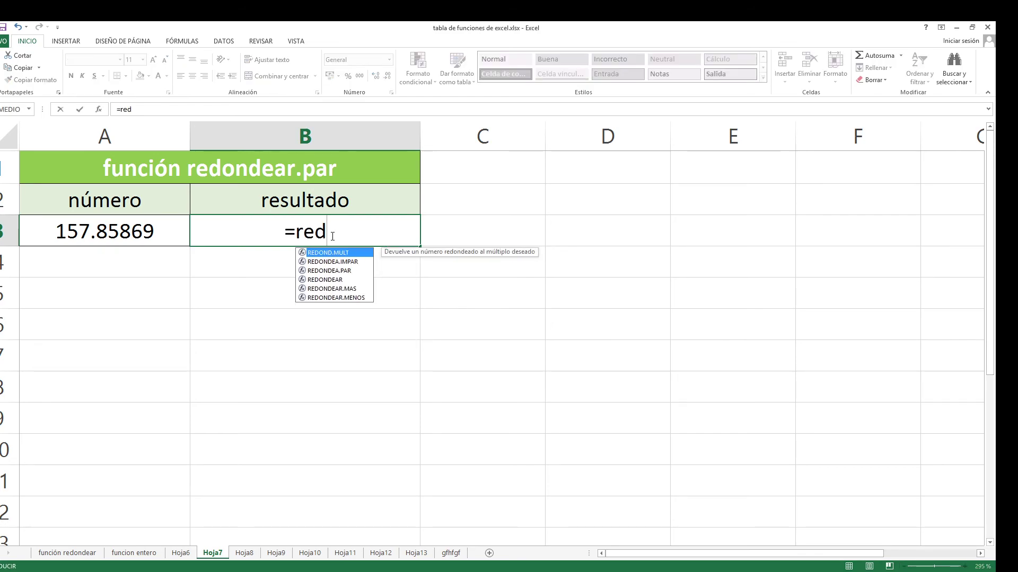
{"action": "type", "text": "e"}
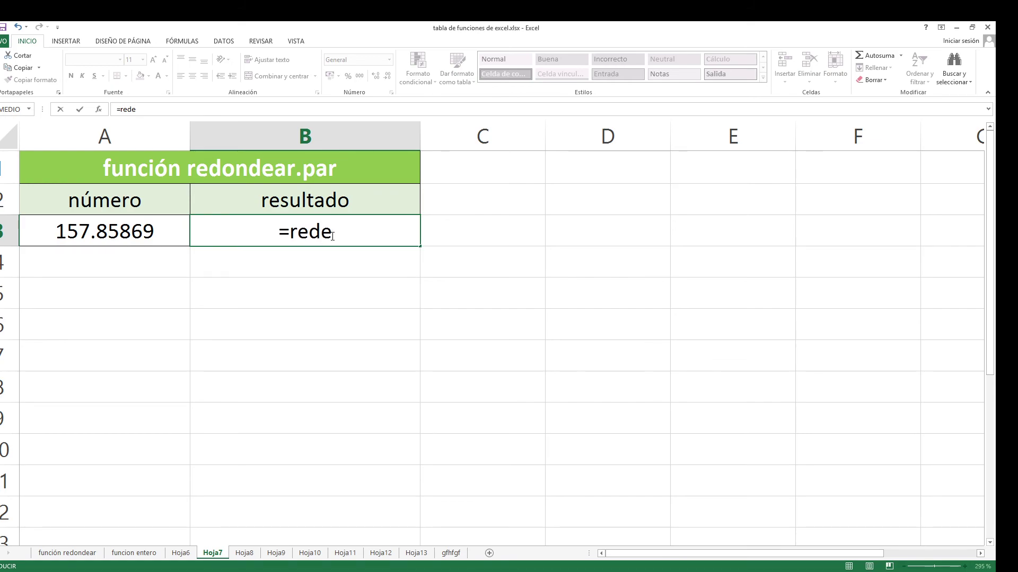
{"action": "key", "text": "BackSpace"}
{"action": "type", "text": "onde"}
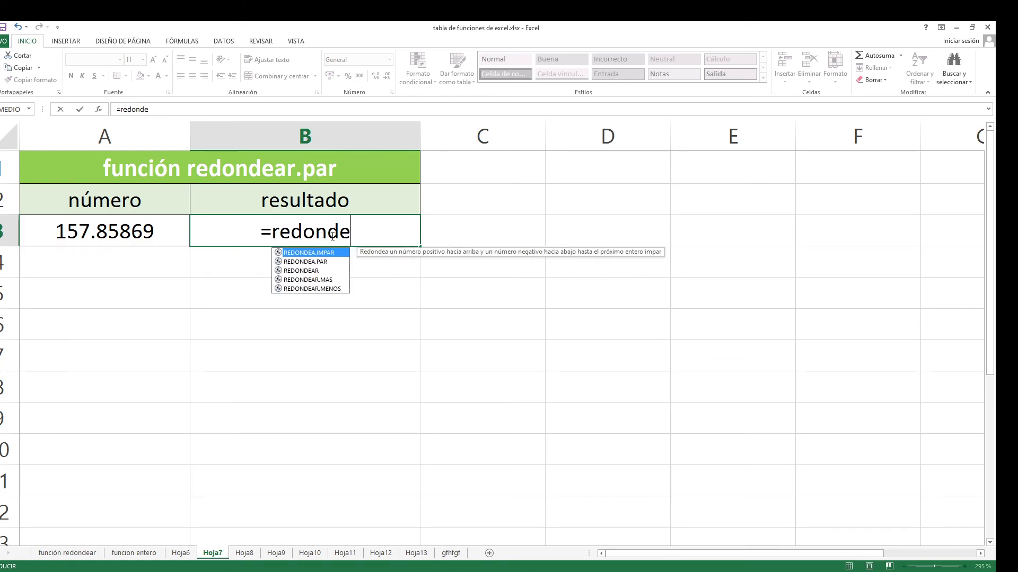
{"action": "type", "text": "ar"}
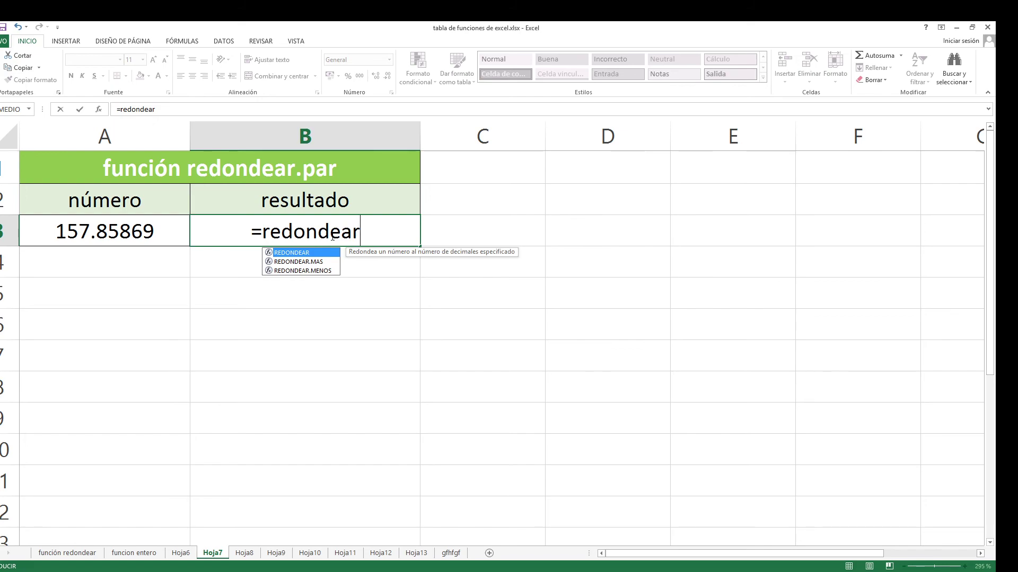
{"action": "key", "text": "BackSpace"}
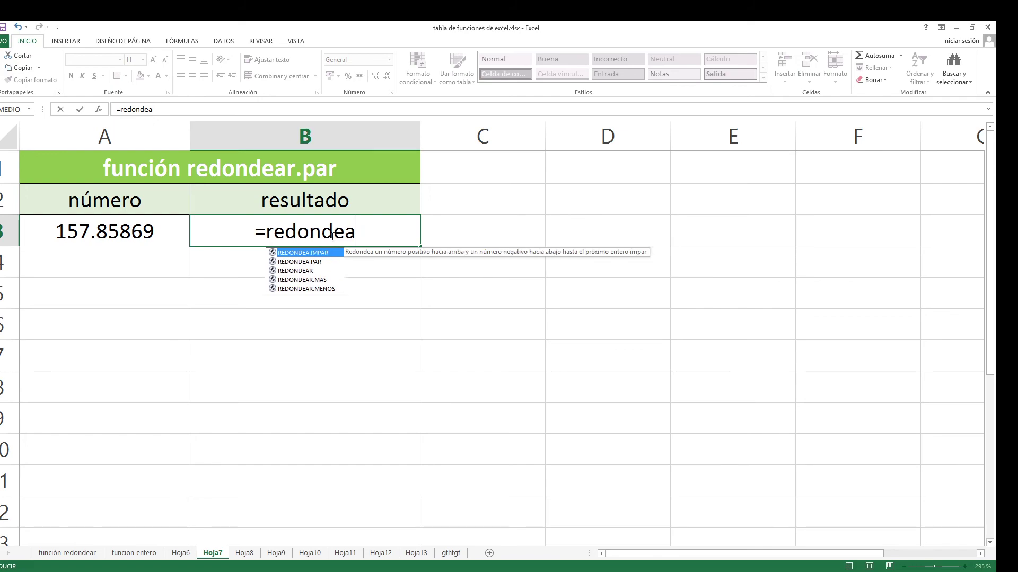
{"action": "type", "text": "."}
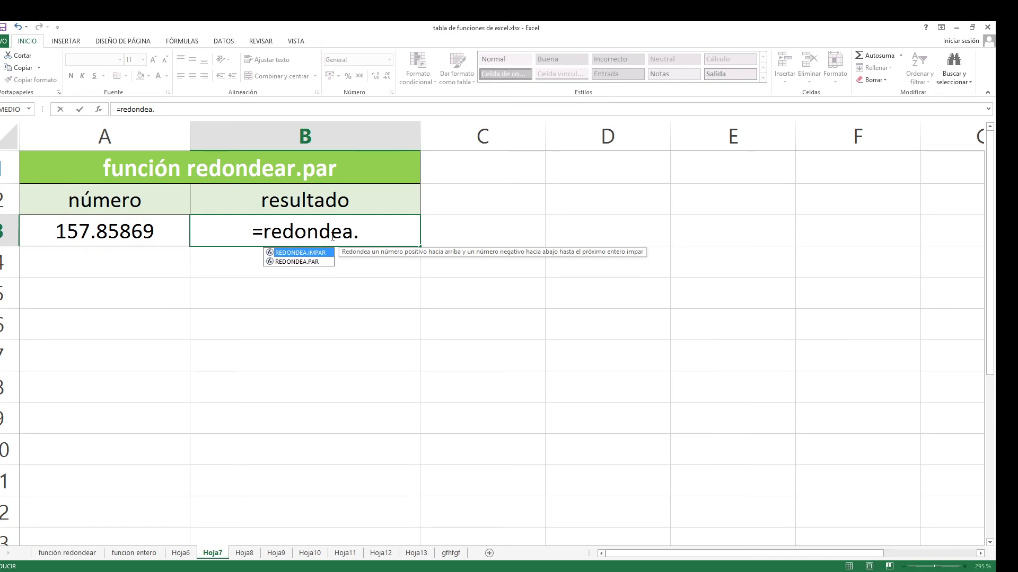
{"action": "type", "text": "p"}
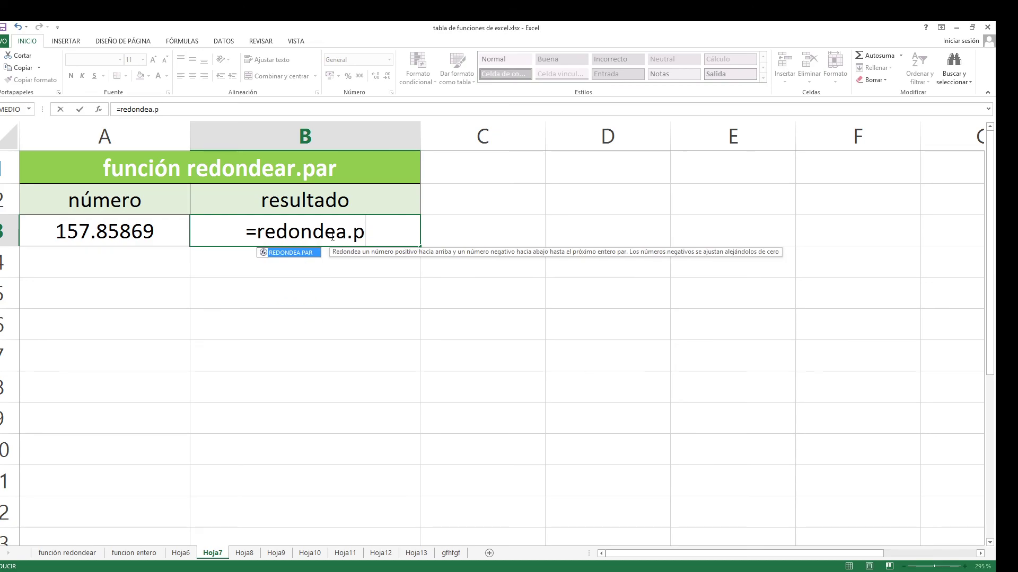
{"action": "double_click", "coordinate": [311, 253]}
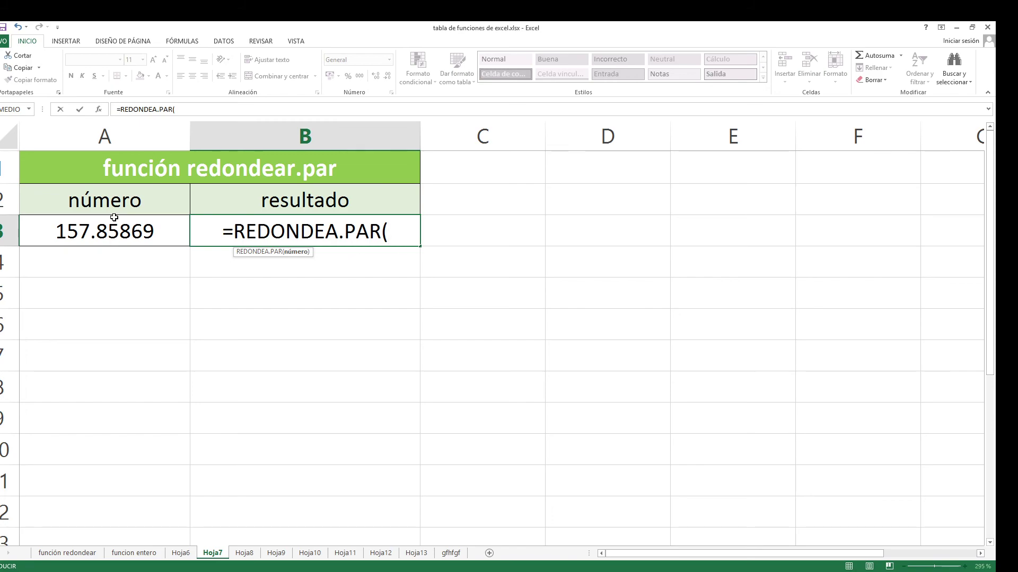
{"action": "left_click", "coordinate": [125, 231]}
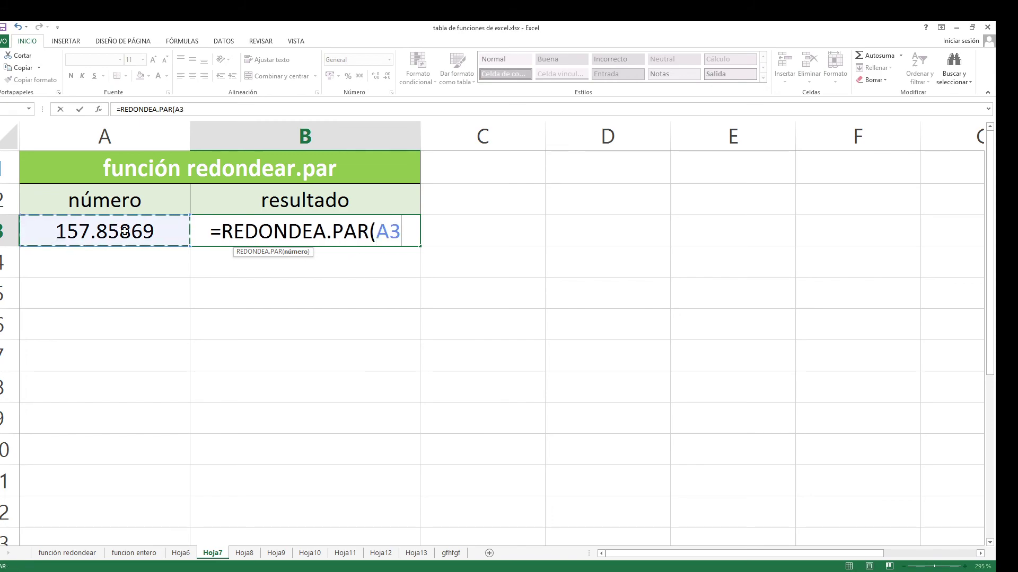
{"action": "type", "text": ")"}
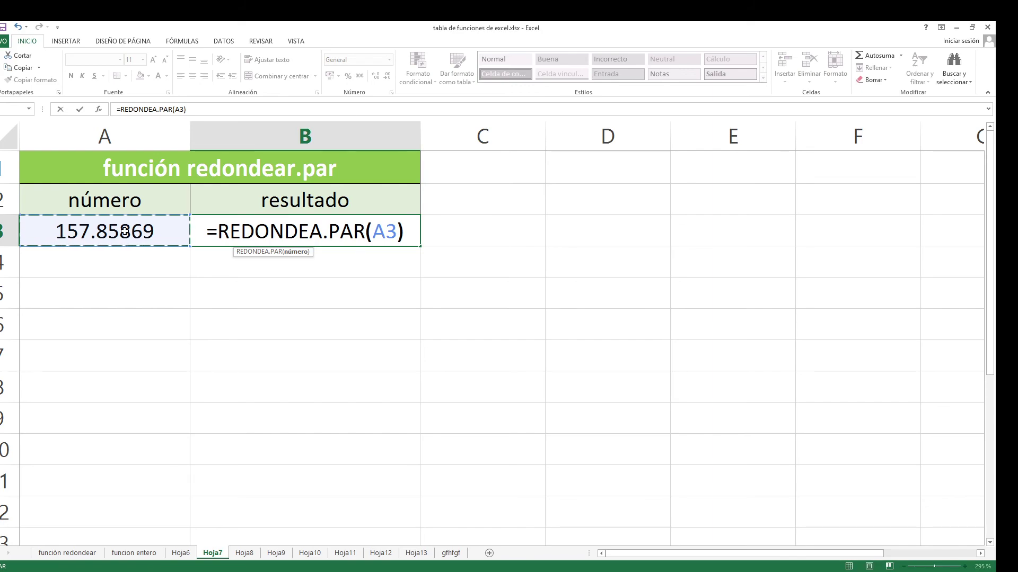
{"action": "key", "text": "Return"}
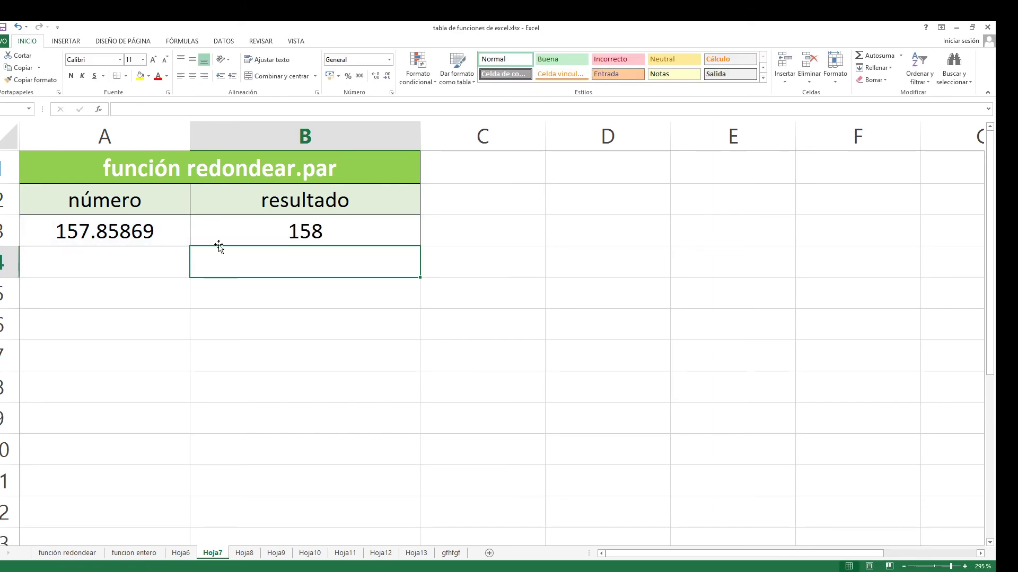
Change B3's formula to the misspelled =REDONDEA.inpar(A3), producing a #¿NOMBRE? error
{"action": "left_click", "coordinate": [238, 230]}
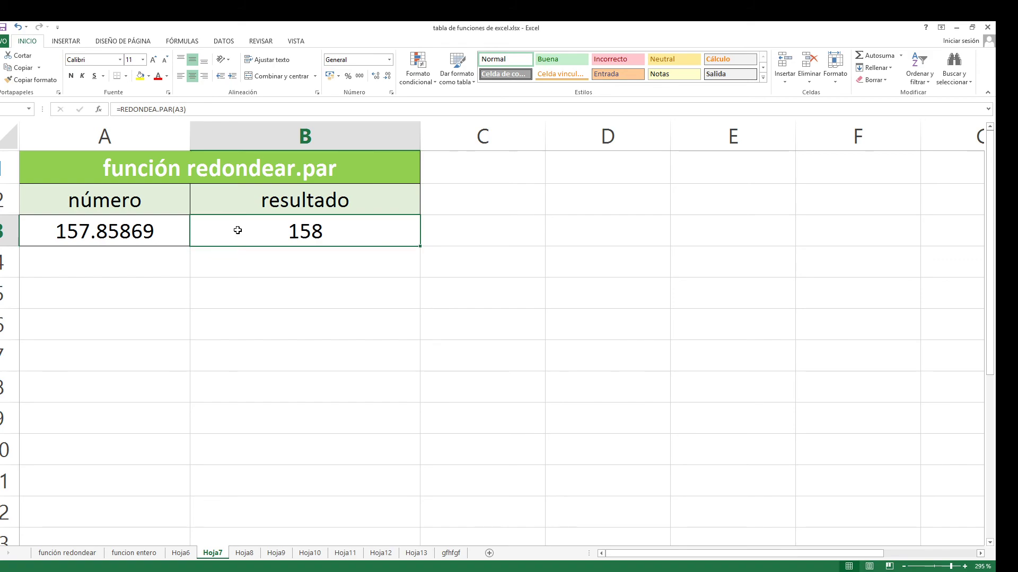
{"action": "left_click", "coordinate": [173, 109]}
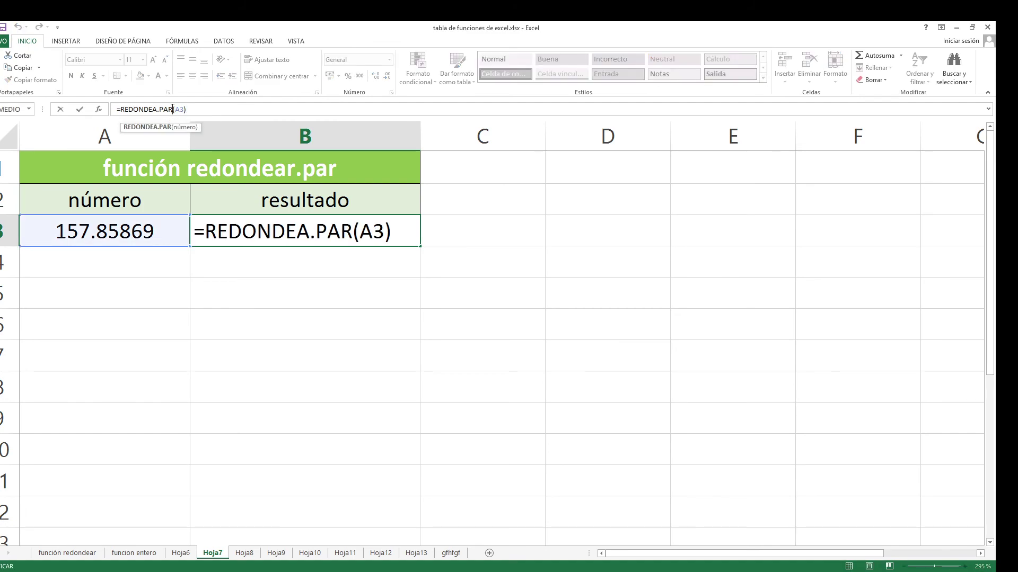
{"action": "key", "text": "BackSpace"}
{"action": "key", "text": "BackSpace"}
{"action": "key", "text": "BackSpace"}
{"action": "type", "text": "im"}
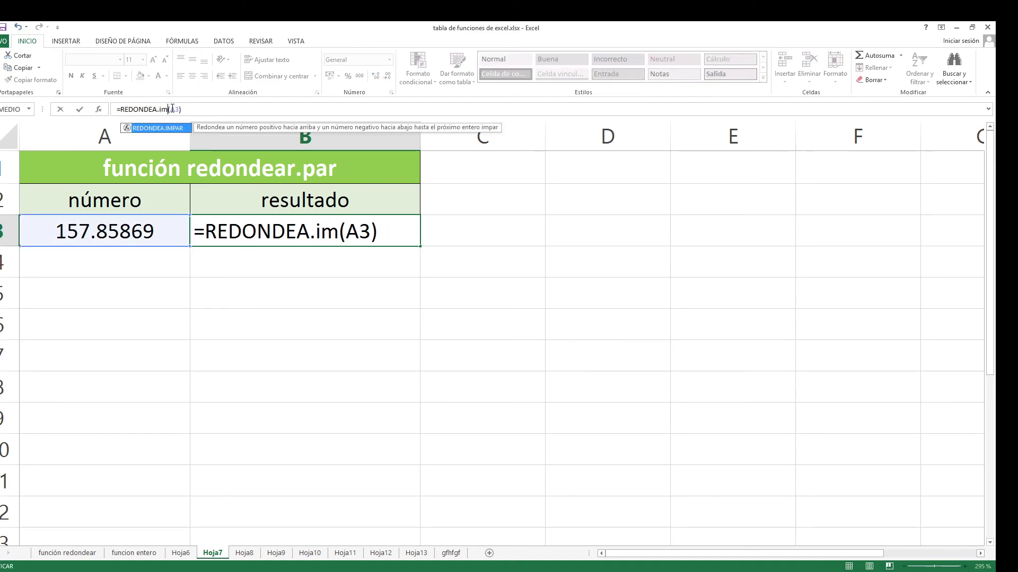
{"action": "type", "text": "pr"}
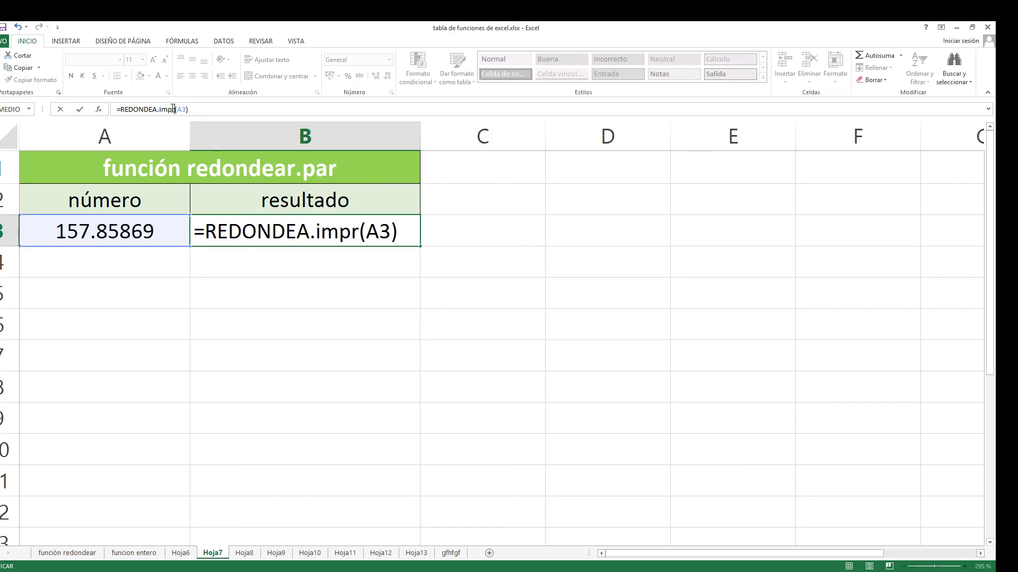
{"action": "key", "text": "BackSpace"}
{"action": "key", "text": "BackSpace"}
{"action": "key", "text": "BackSpace"}
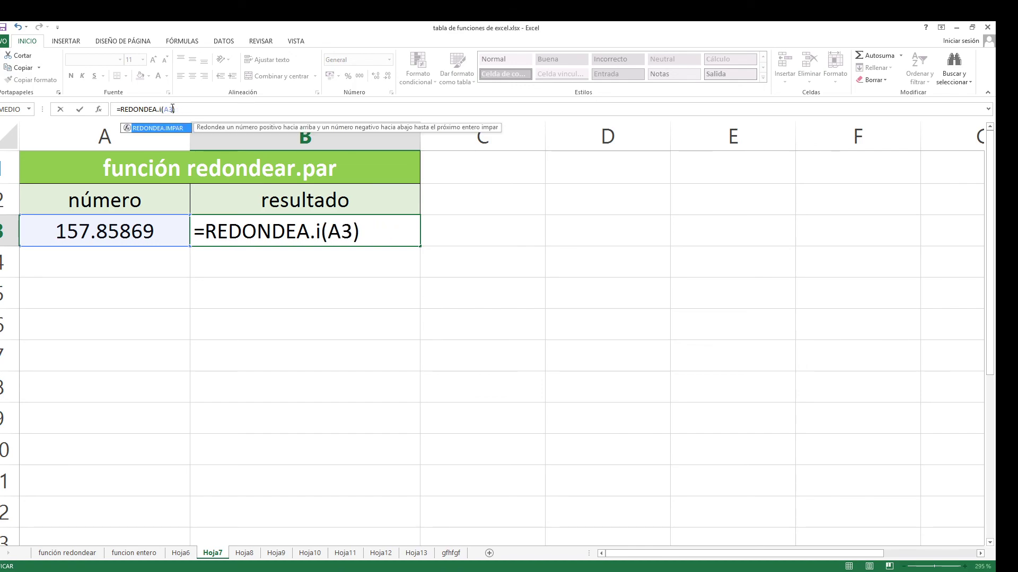
{"action": "type", "text": "npa"}
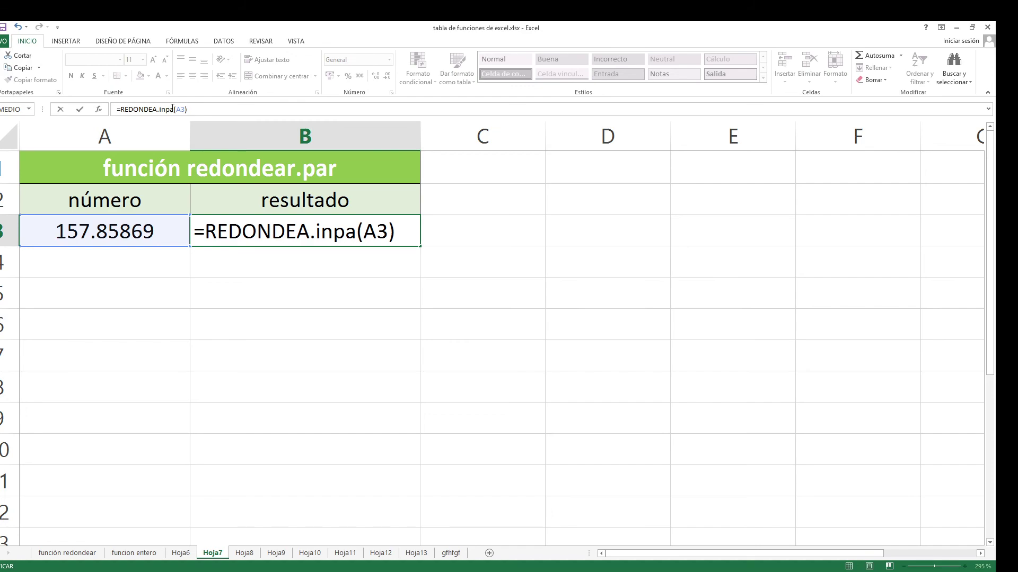
{"action": "type", "text": "r"}
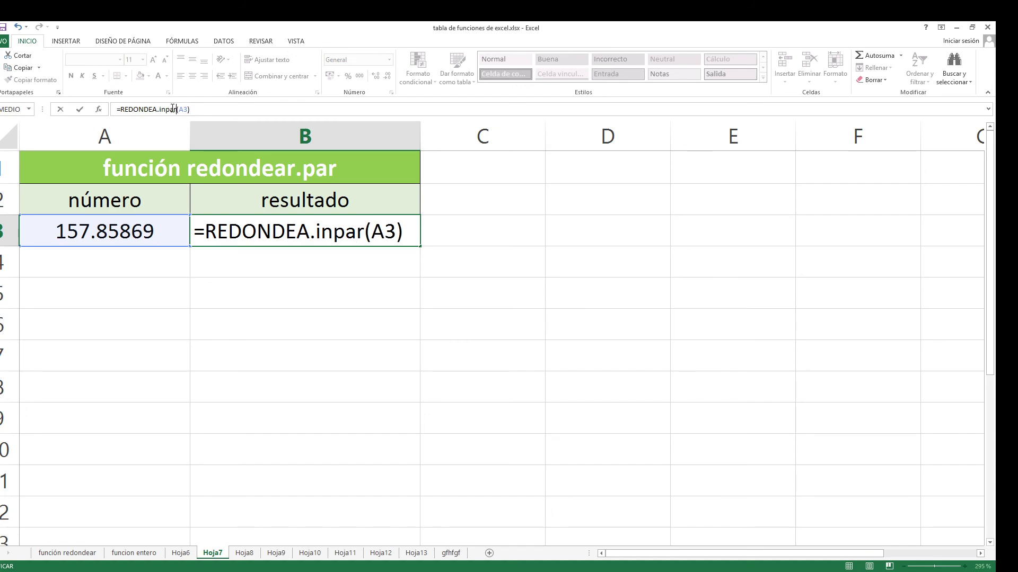
{"action": "key", "text": "Return"}
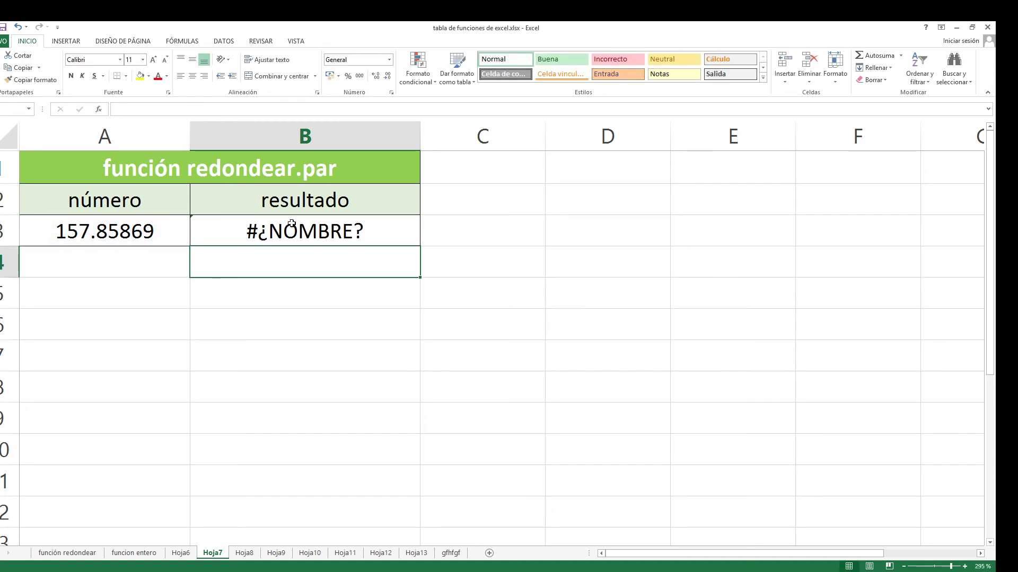
{"action": "key", "text": "Up"}
Correct B3 to =REDONDEA.IMPAR(A3), which returns the odd value 159
{"action": "left_click", "coordinate": [169, 111]}
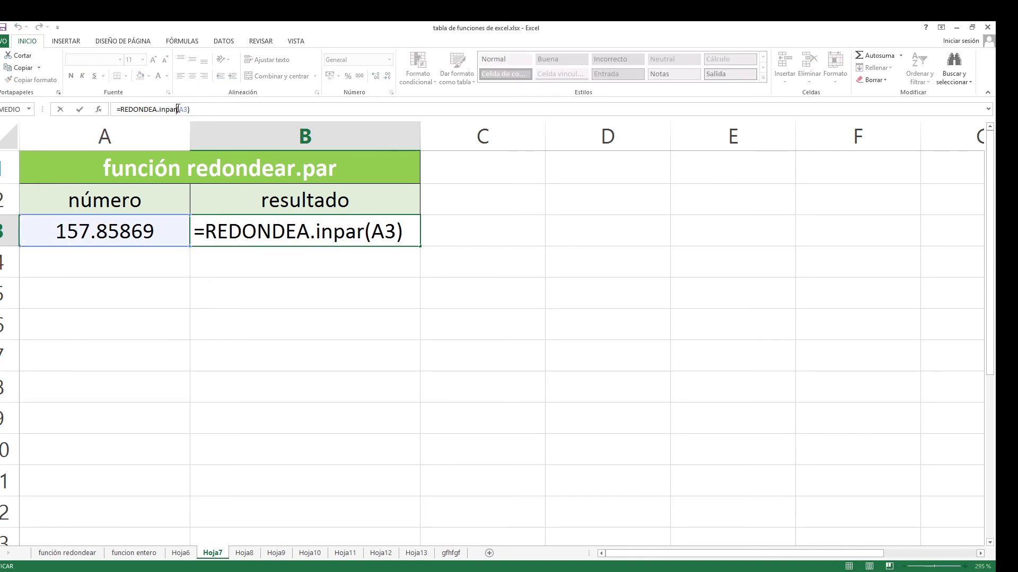
{"action": "left_click_drag", "start_coordinate": [176, 109], "coordinate": [157, 107]}
{"action": "key", "text": "BackSpace"}
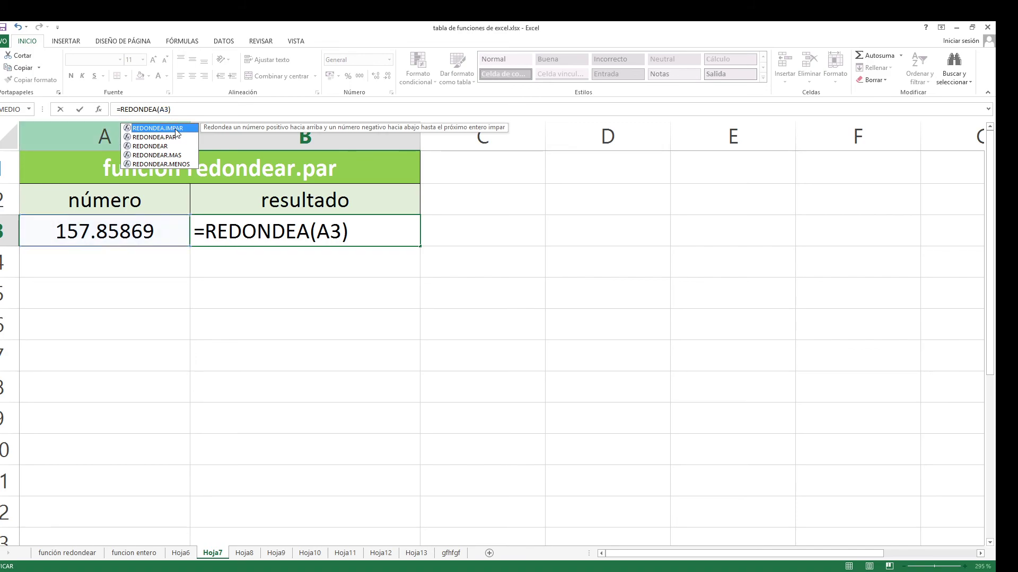
{"action": "type", "text": ".IMPAR"}
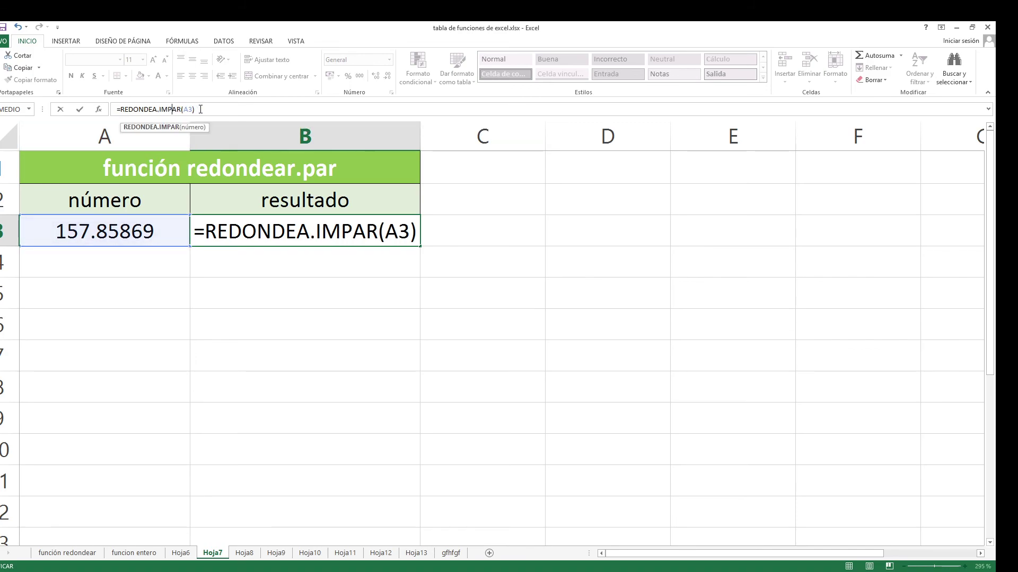
{"action": "left_click", "coordinate": [202, 108]}
{"action": "key", "text": "Return"}
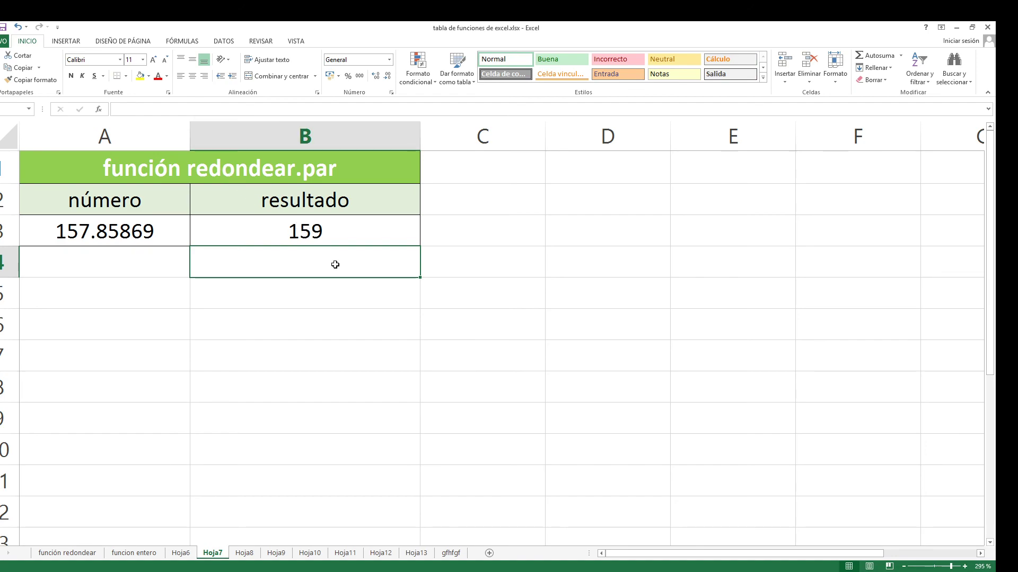
Change B3 back to =REDONDEA.PAR(A3) so it shows 158
{"action": "left_click", "coordinate": [334, 234]}
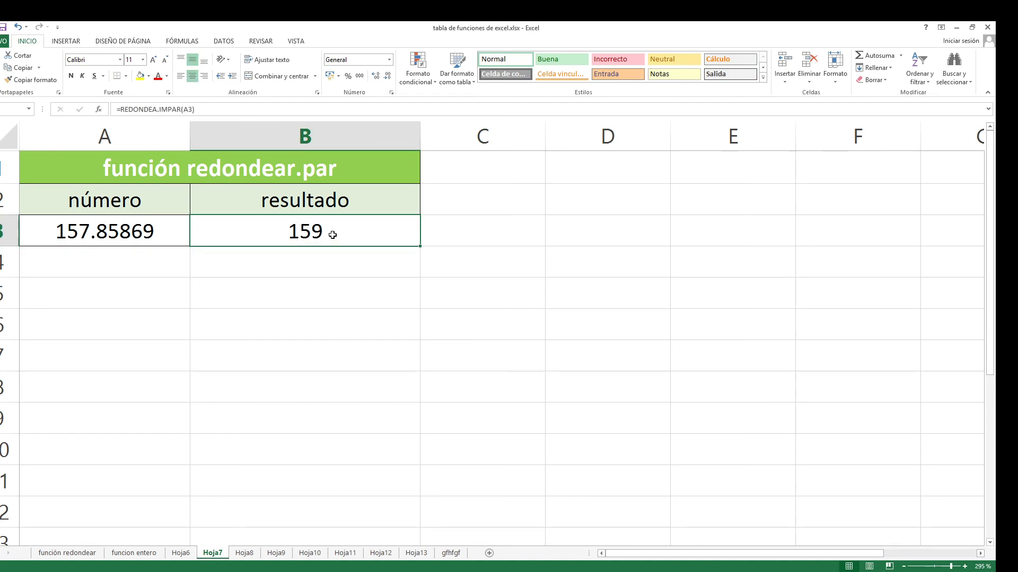
{"action": "left_click", "coordinate": [167, 110]}
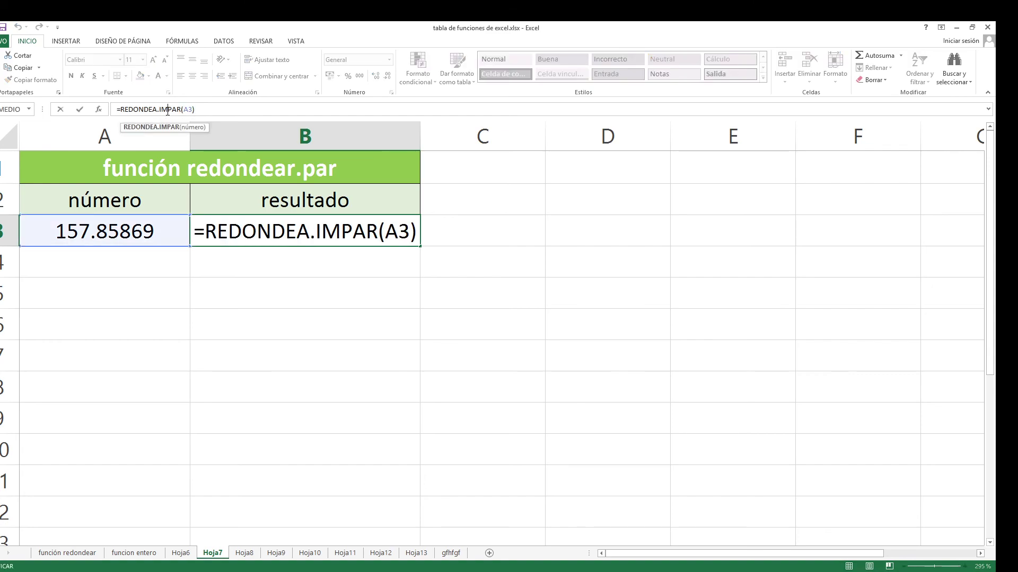
{"action": "key", "text": "BackSpace"}
{"action": "key", "text": "BackSpace"}
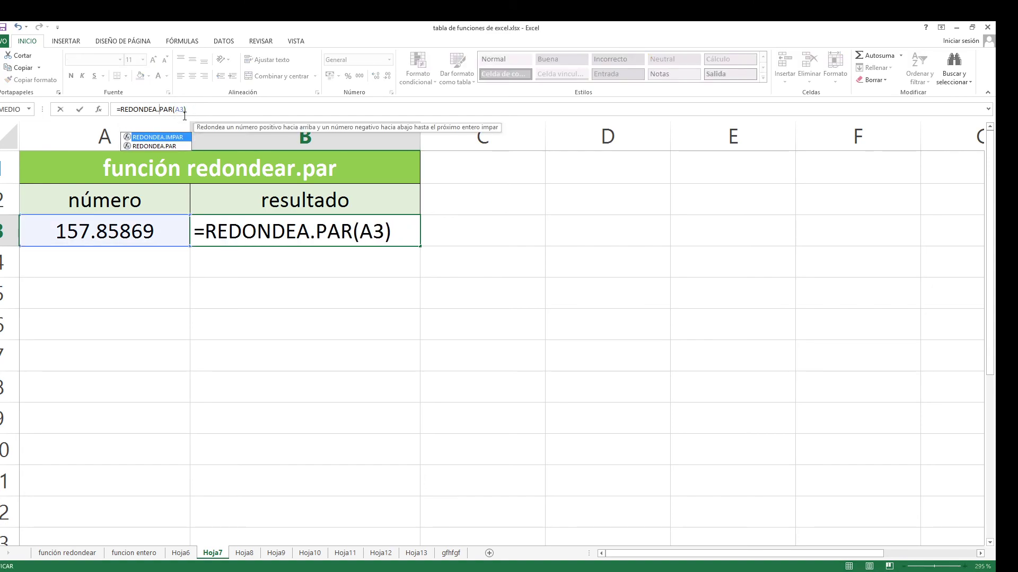
{"action": "key", "text": "Return"}
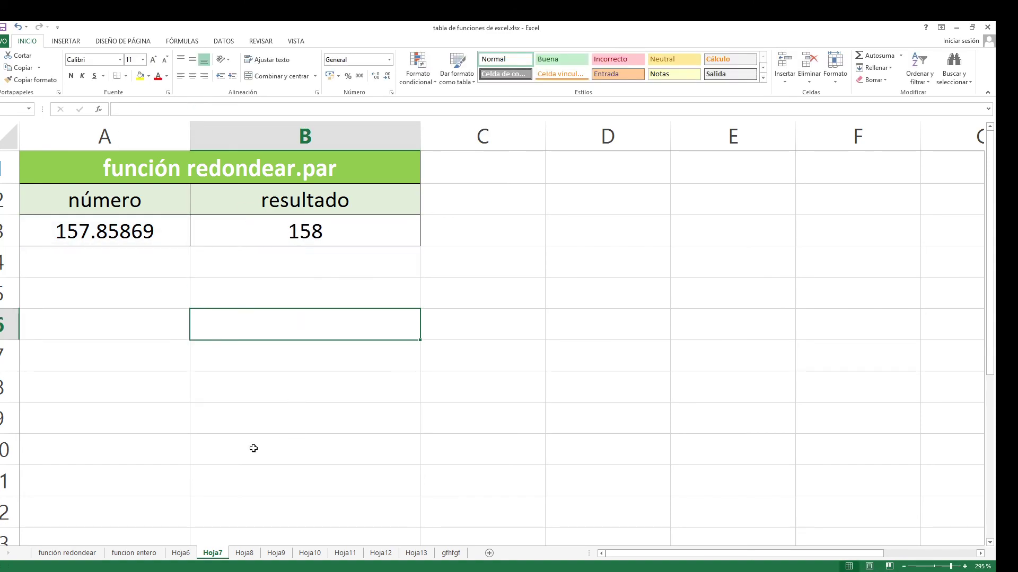
Change the number in A3 from 157.85869 to 183.85869
{"action": "left_click", "coordinate": [104, 228]}
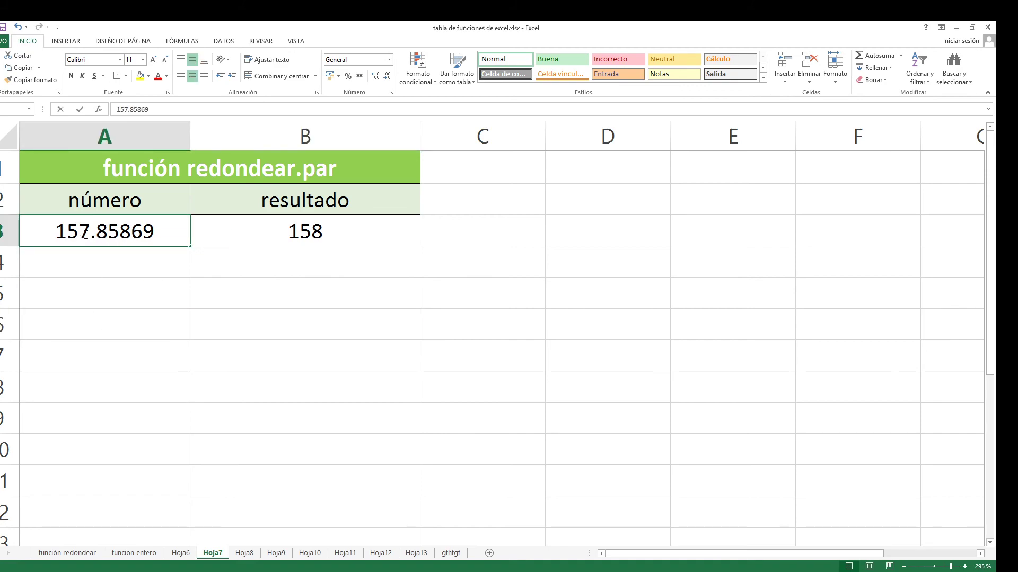
{"action": "double_click", "coordinate": [90, 233]}
{"action": "left_click_drag", "start_coordinate": [90, 234], "coordinate": [57, 231]}
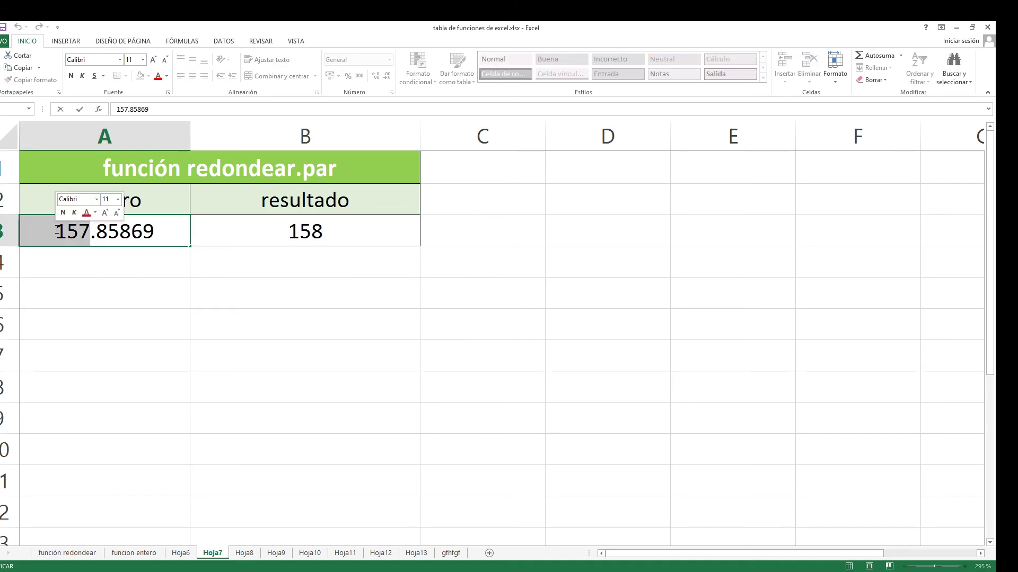
{"action": "type", "text": "183"}
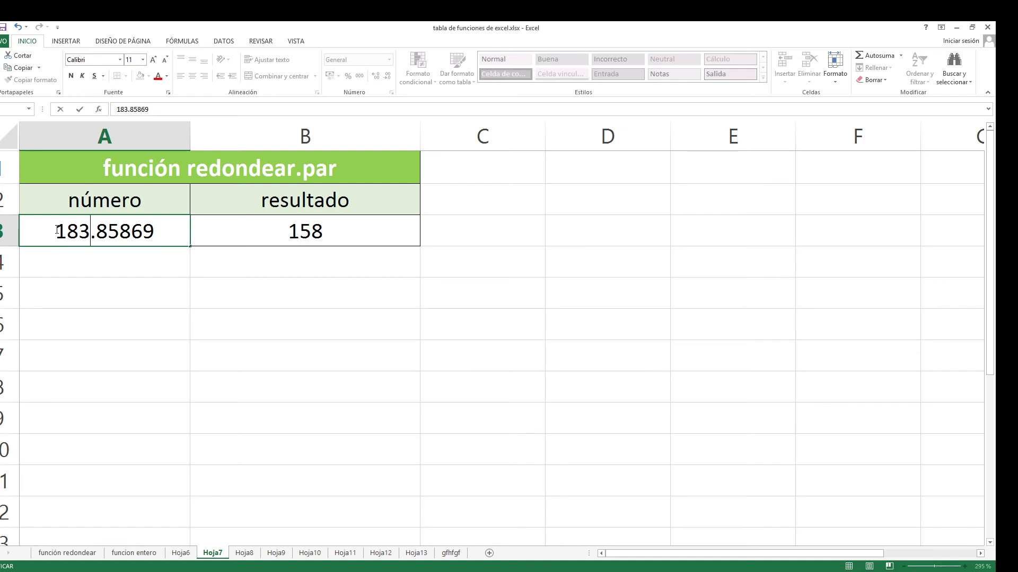
{"action": "left_click", "coordinate": [192, 326]}
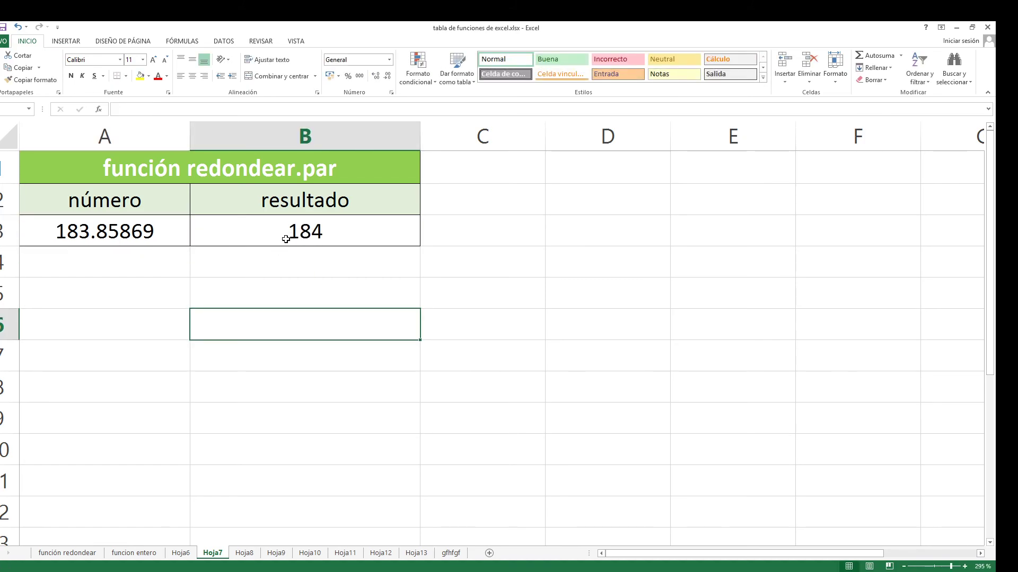
Re-enter B3's =REDONDEA.PAR(A3) formula so it shows 184
{"action": "left_click", "coordinate": [269, 286]}
{"action": "left_click", "coordinate": [312, 235]}
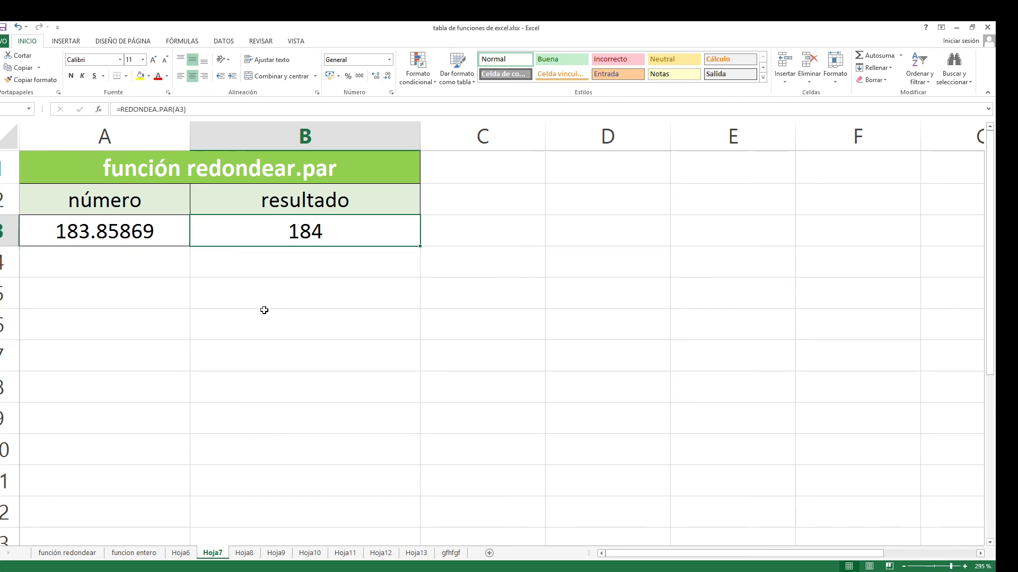
{"action": "left_click", "coordinate": [142, 109]}
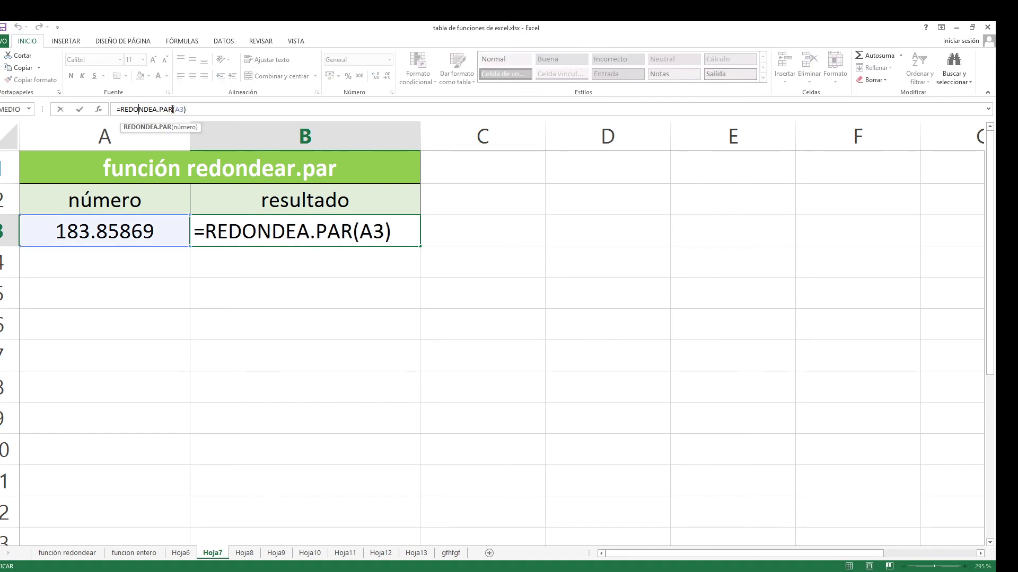
{"action": "left_click", "coordinate": [172, 109]}
{"action": "key", "text": "Return"}
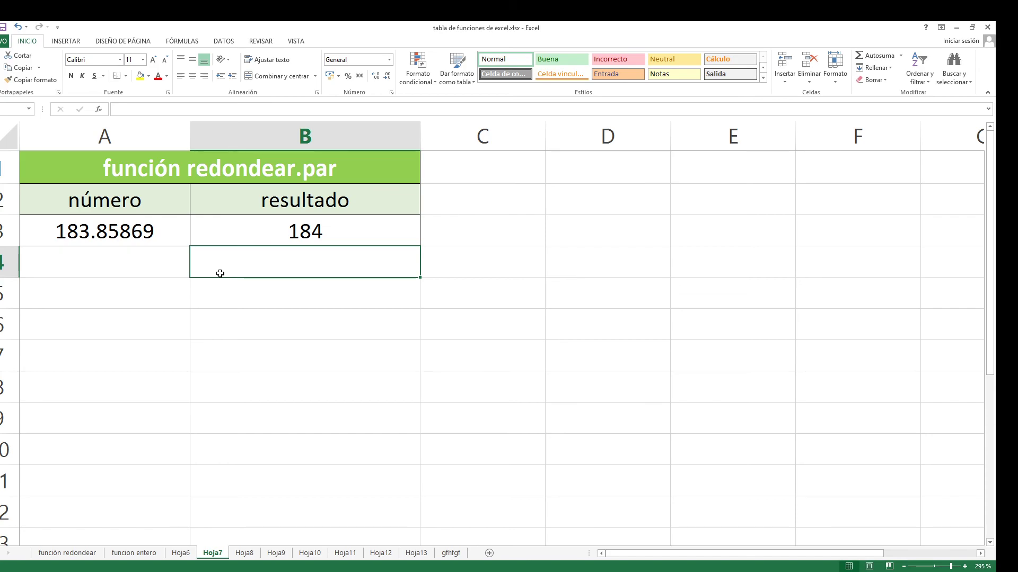
On Hoja8, clear the TOTAL values and Total General in D3:D9
{"action": "left_click", "coordinate": [244, 553]}
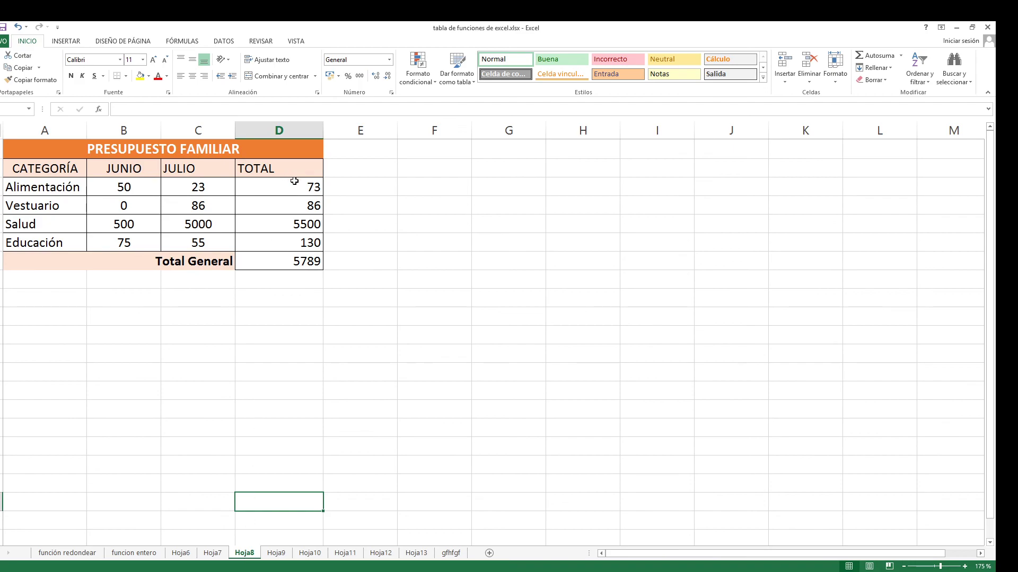
{"action": "left_click_drag", "start_coordinate": [292, 183], "coordinate": [300, 289]}
{"action": "key", "text": "Delete"}
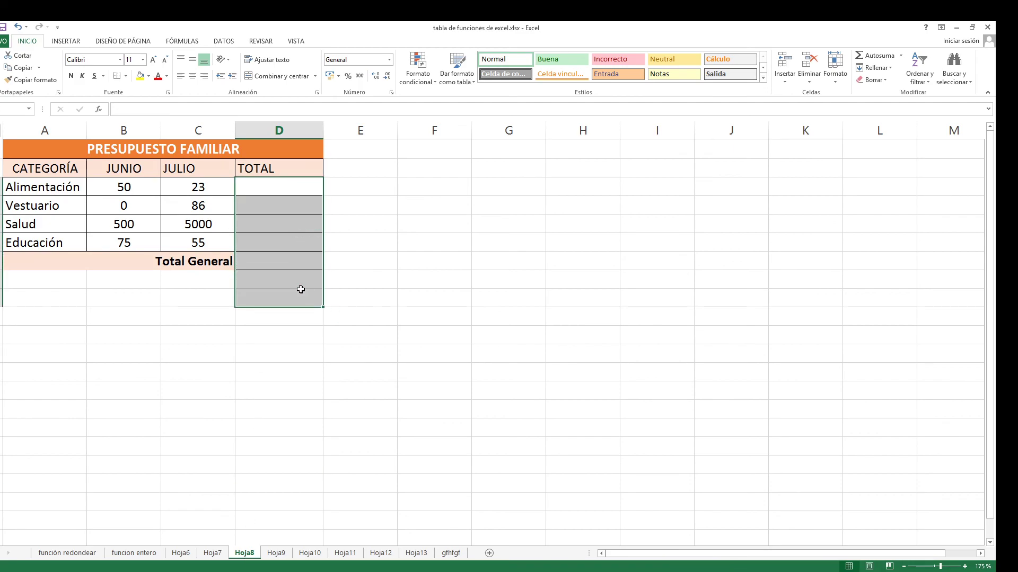
{"action": "left_click", "coordinate": [294, 426]}
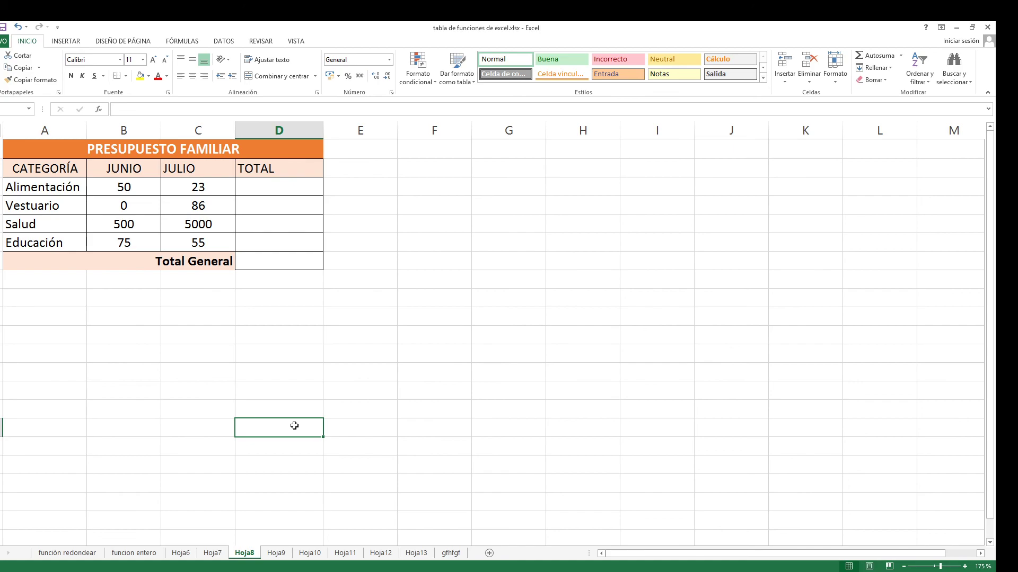
Point out the PRESUPUESTO FAMILIAR title and the categories, including Vestuario and Educación
{"action": "left_click", "coordinate": [191, 151]}
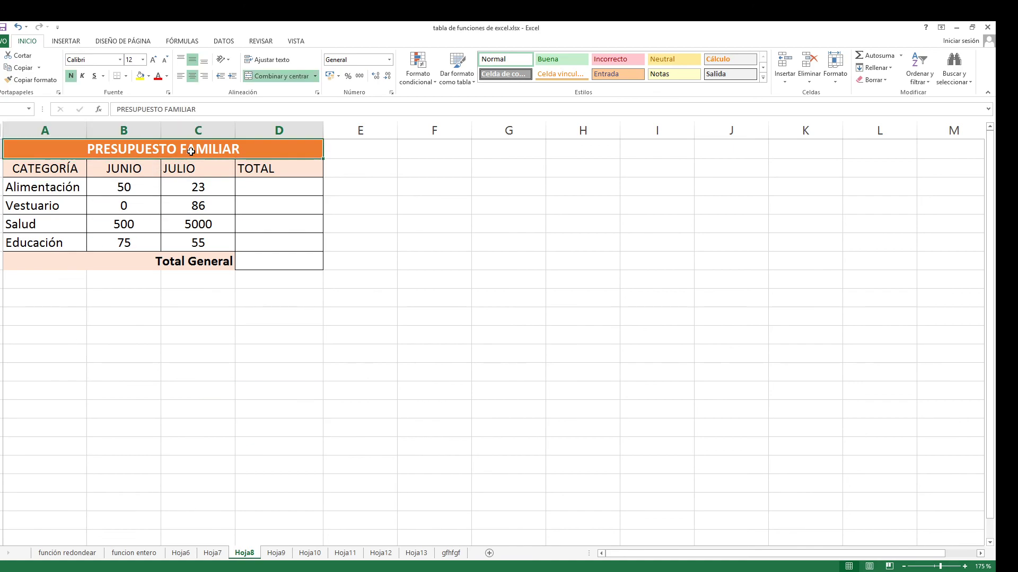
{"action": "left_click", "coordinate": [67, 175]}
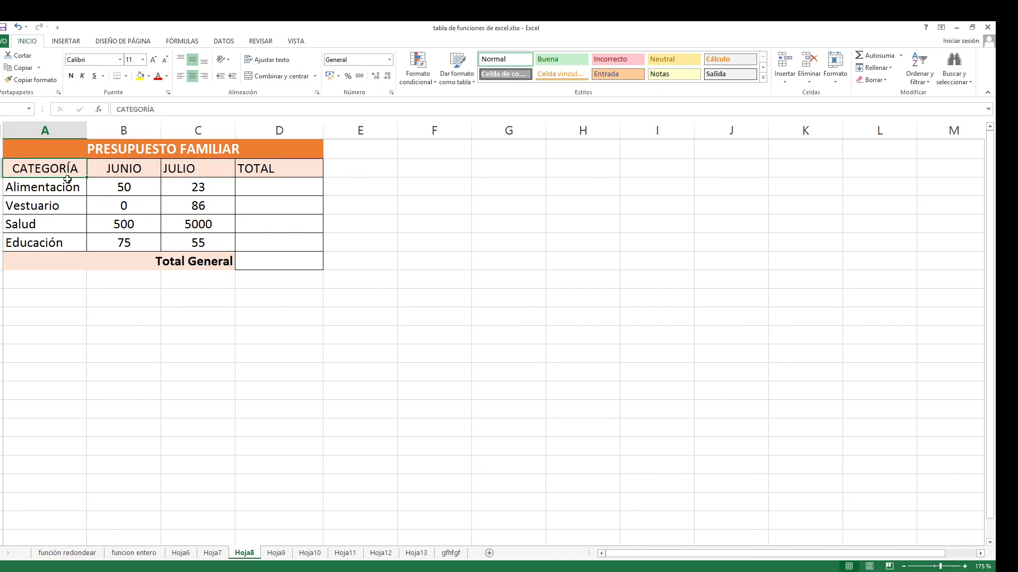
{"action": "left_click", "coordinate": [68, 187]}
{"action": "left_click", "coordinate": [67, 209]}
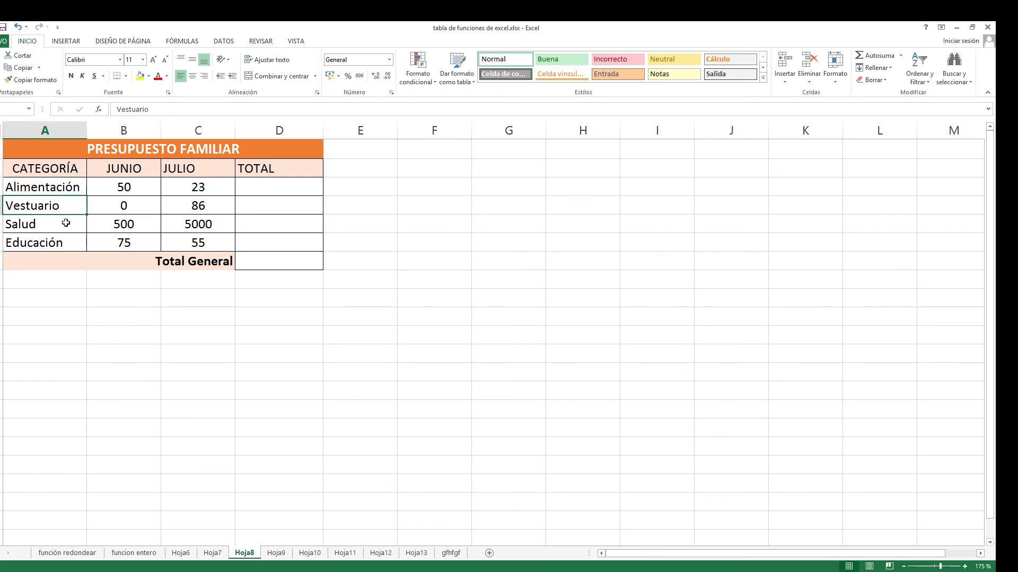
{"action": "left_click", "coordinate": [65, 223]}
{"action": "left_click", "coordinate": [67, 243]}
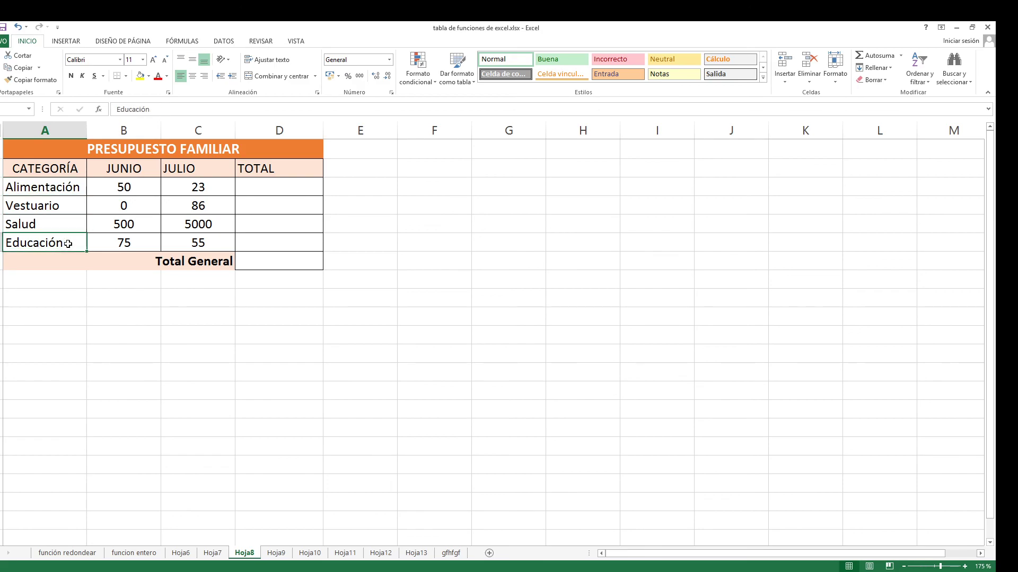
Point out the JUNIO and JULIO headers, the empty TOTAL column and Total General cell
{"action": "left_click", "coordinate": [128, 171]}
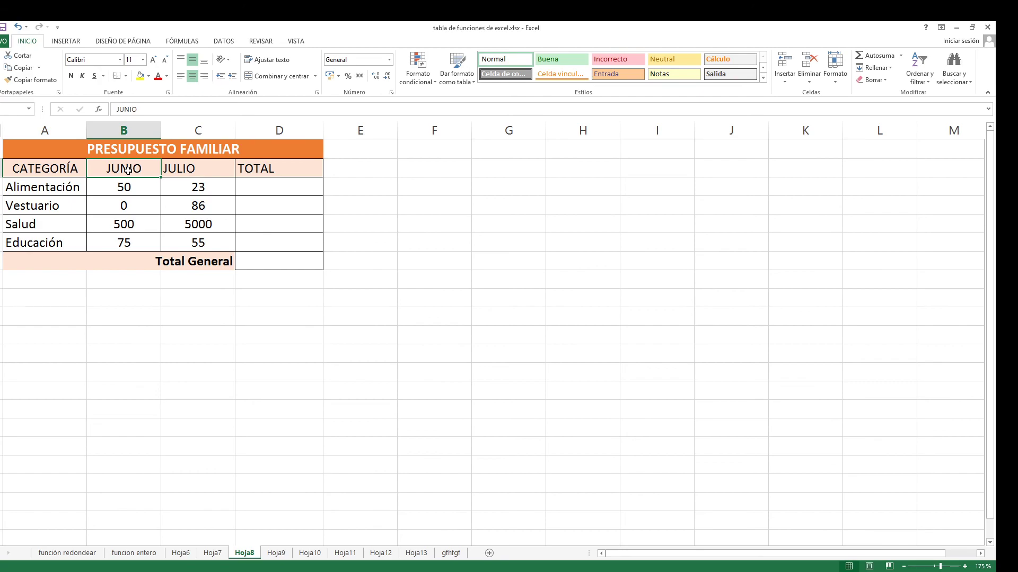
{"action": "left_click", "coordinate": [193, 171]}
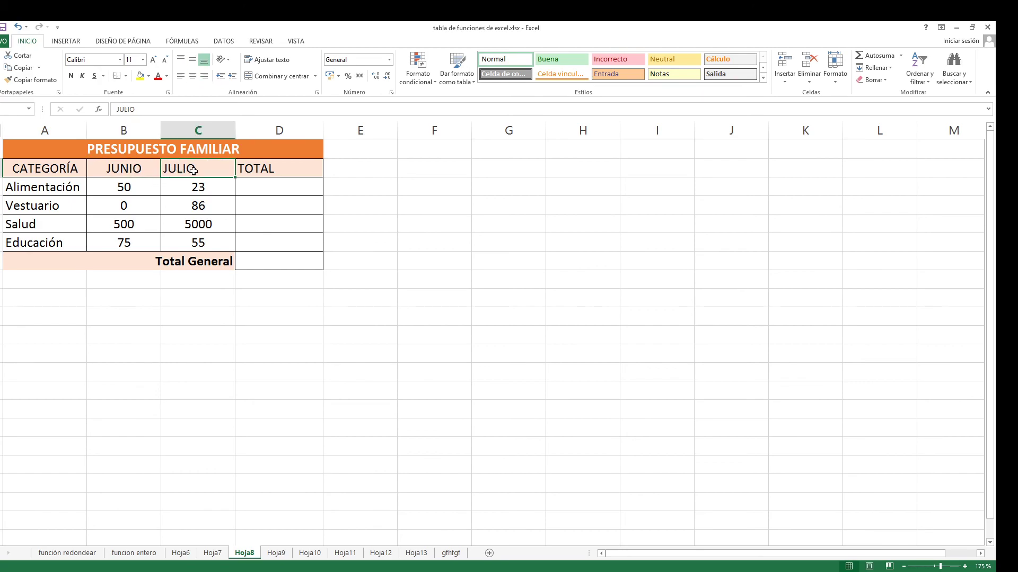
{"action": "left_click", "coordinate": [287, 170]}
{"action": "left_click", "coordinate": [284, 190]}
{"action": "left_click", "coordinate": [285, 206]}
{"action": "left_click", "coordinate": [284, 223]}
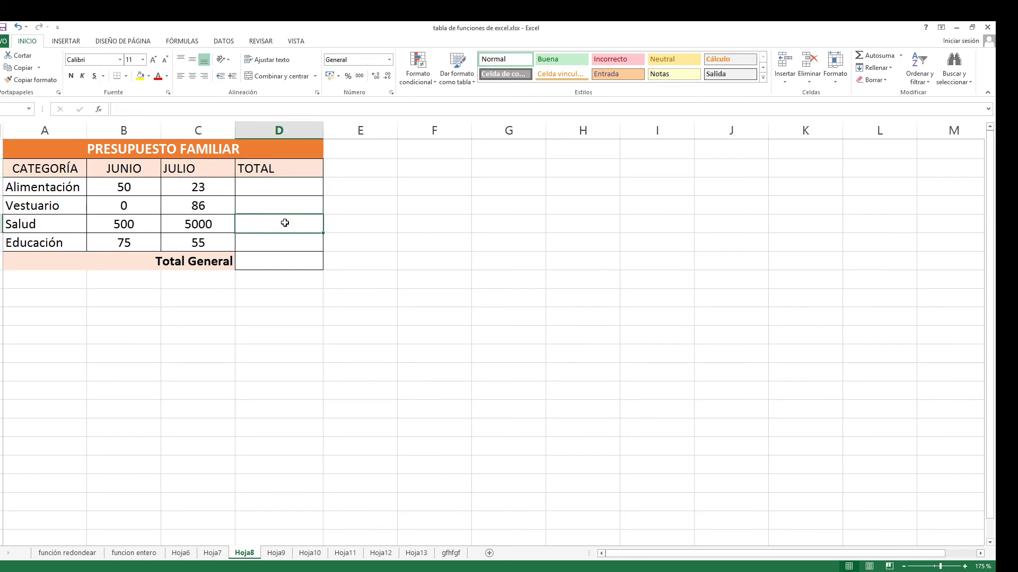
{"action": "left_click", "coordinate": [284, 243]}
{"action": "left_click", "coordinate": [285, 264]}
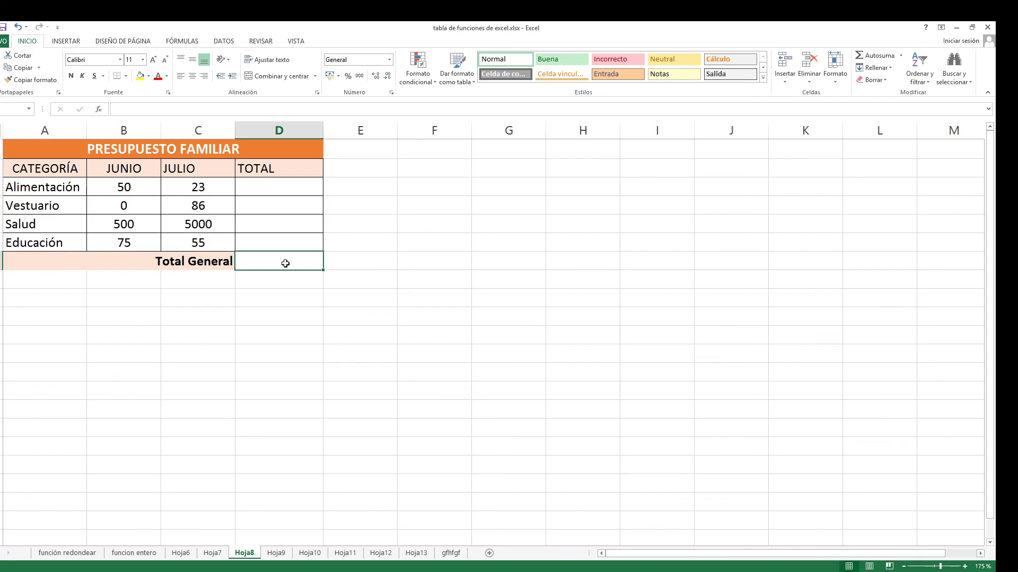
{"action": "left_click", "coordinate": [148, 238]}
Review the JUNIO and JULIO amounts for Alimentación, Vestuario and Salud
{"action": "left_click", "coordinate": [119, 204]}
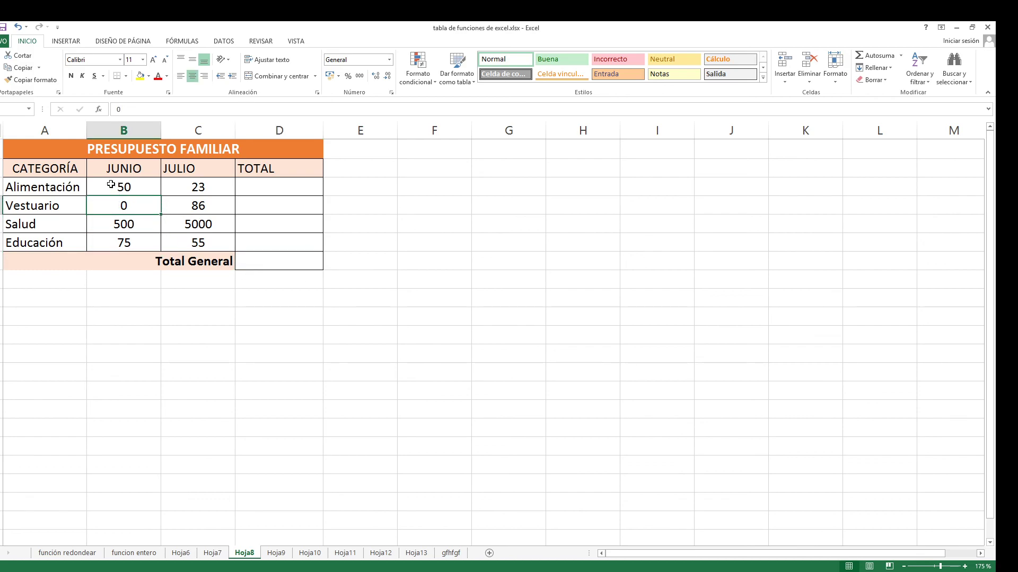
{"action": "left_click", "coordinate": [109, 183]}
{"action": "left_click", "coordinate": [123, 229]}
{"action": "left_click", "coordinate": [119, 187]}
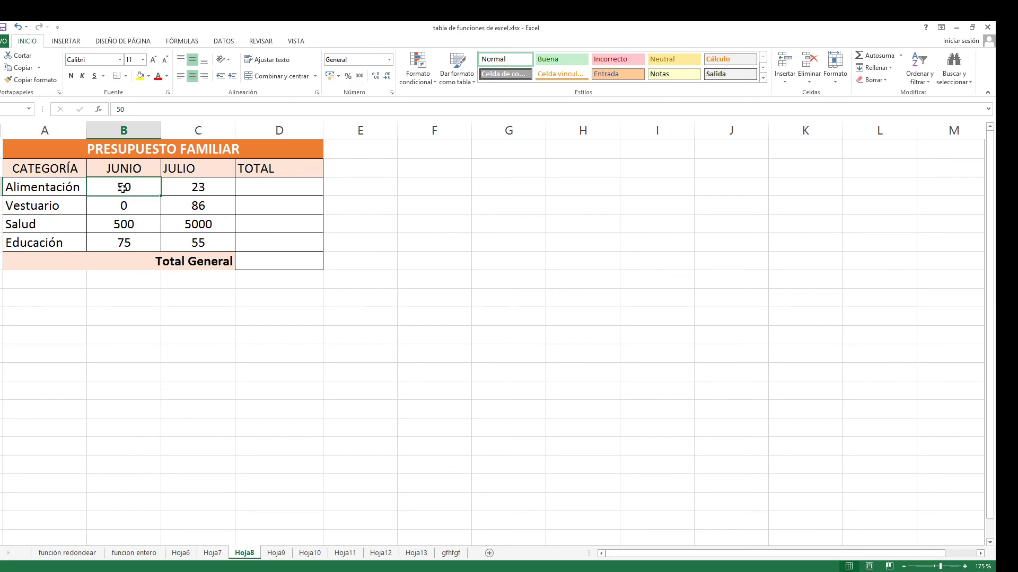
{"action": "left_click", "coordinate": [189, 190]}
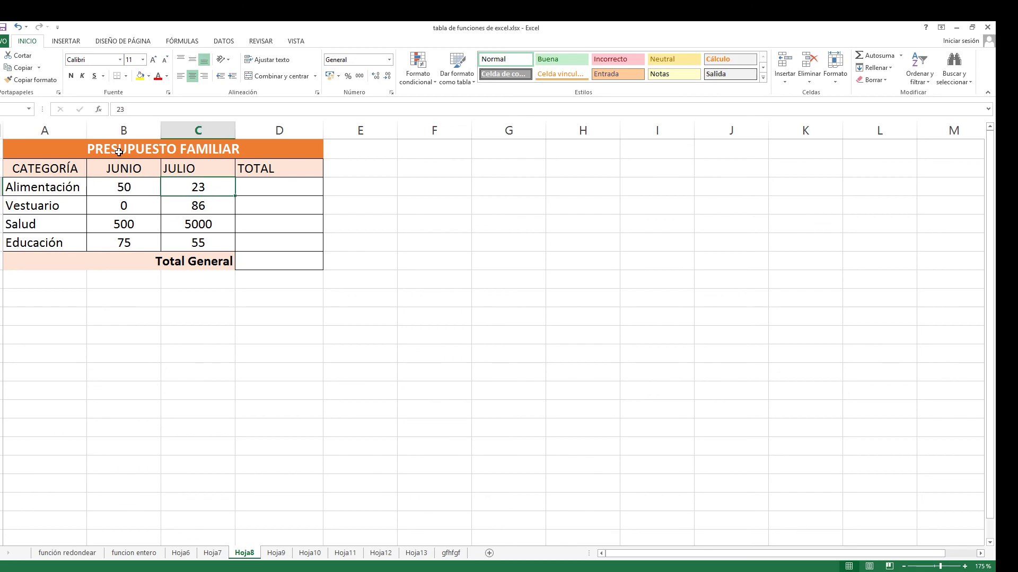
{"action": "left_click", "coordinate": [58, 209]}
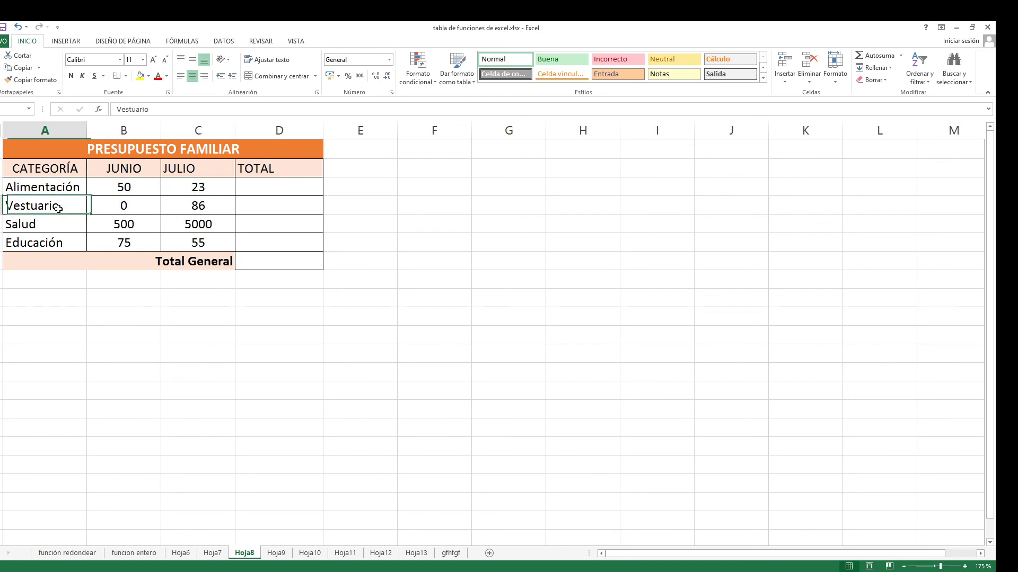
{"action": "left_click", "coordinate": [132, 206]}
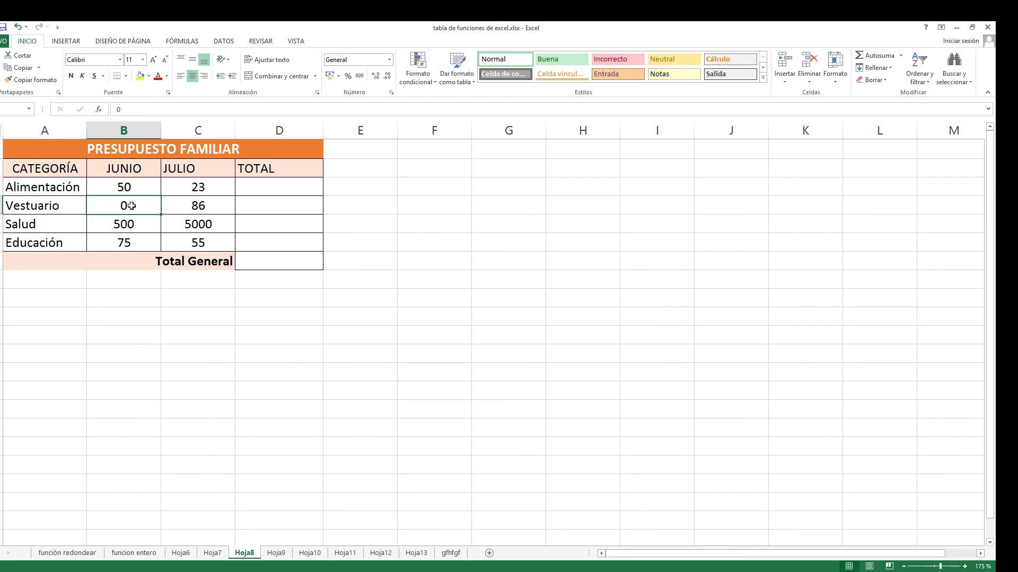
{"action": "left_click", "coordinate": [173, 205]}
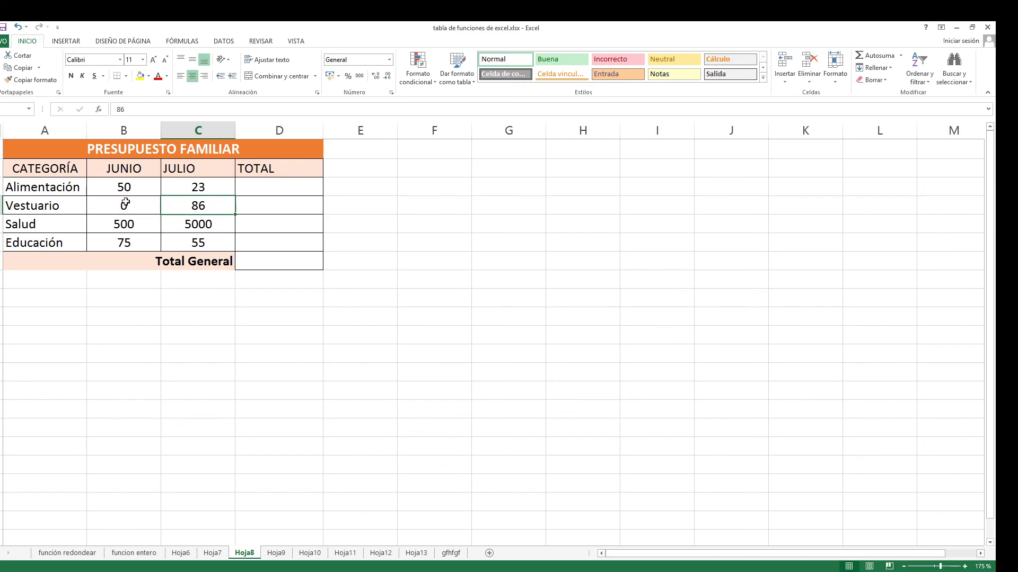
{"action": "left_click", "coordinate": [150, 225]}
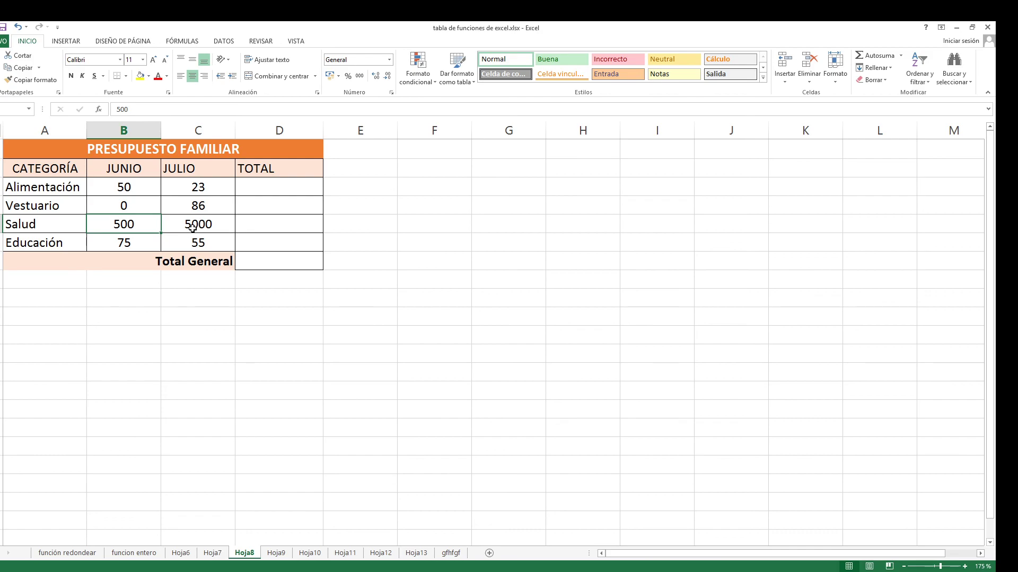
{"action": "left_click", "coordinate": [48, 248]}
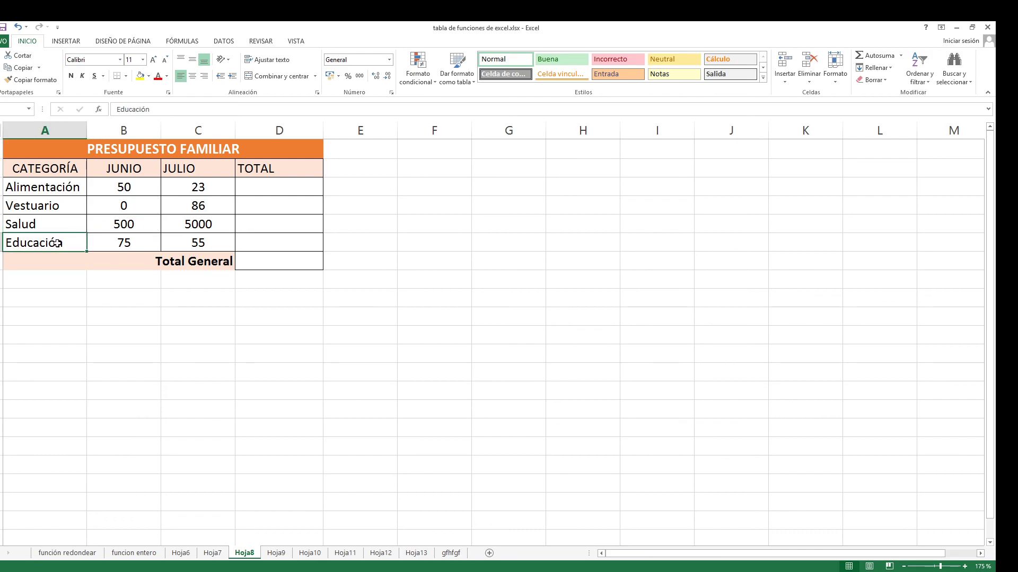
Enter 250 as the Educación JUNIO amount and 150 as the JULIO amount
{"action": "left_click", "coordinate": [133, 246]}
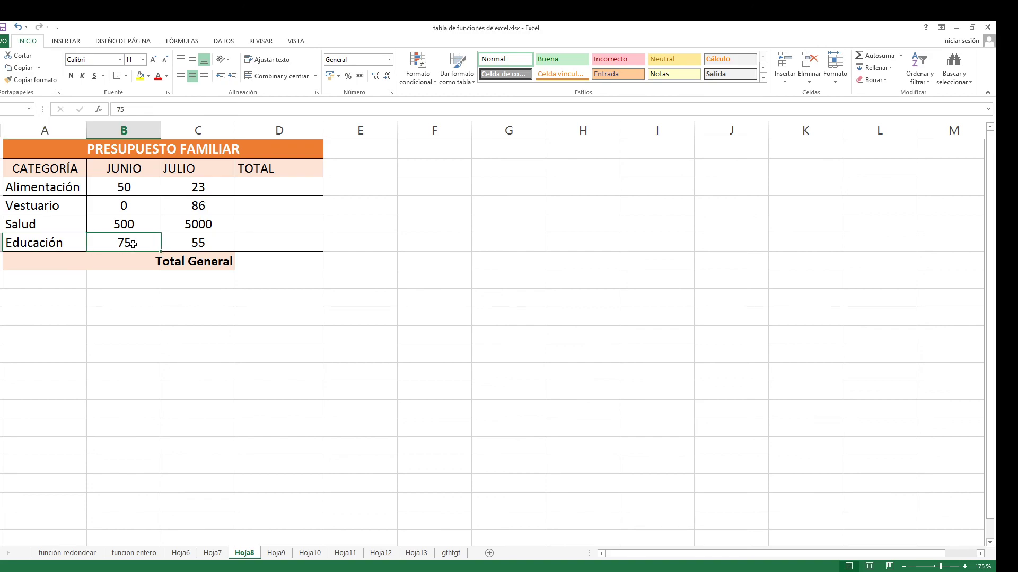
{"action": "type", "text": "250"}
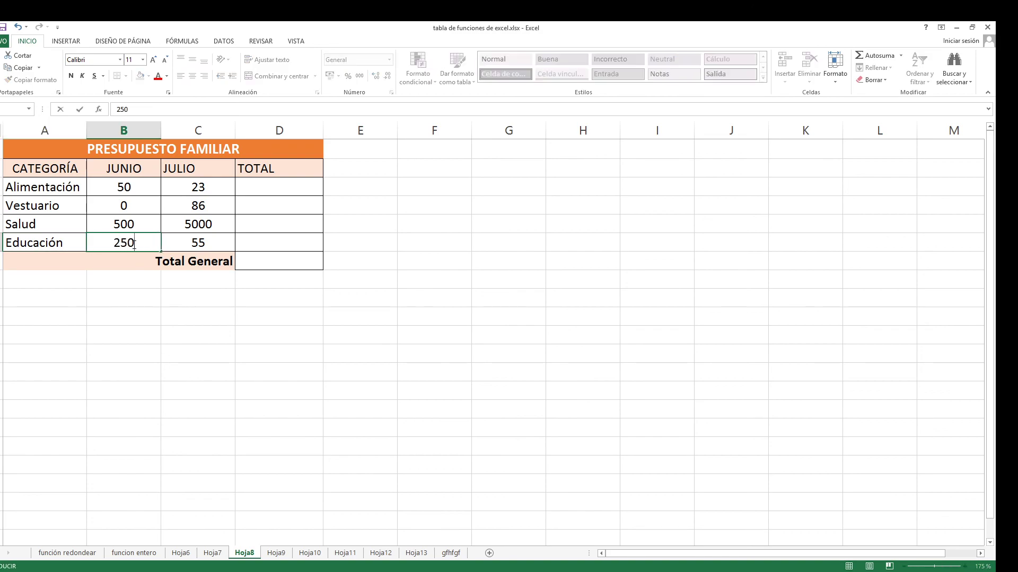
{"action": "left_click", "coordinate": [196, 243]}
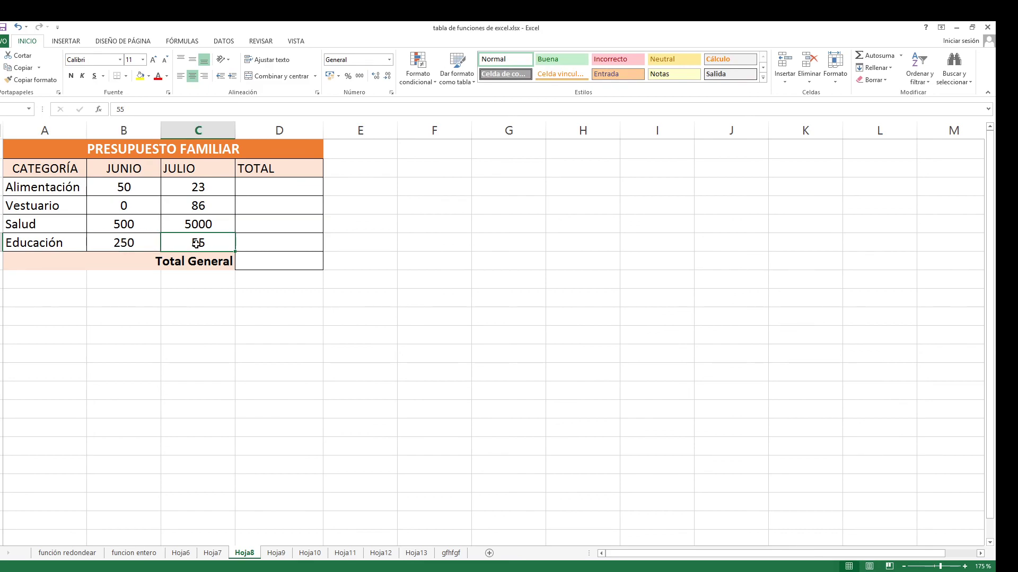
{"action": "type", "text": "150"}
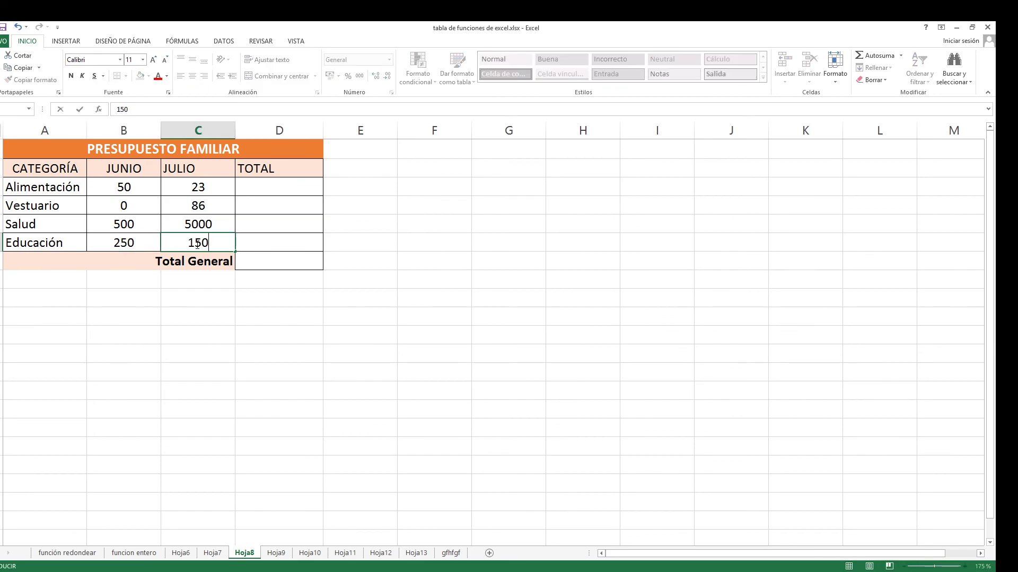
{"action": "left_click", "coordinate": [305, 270]}
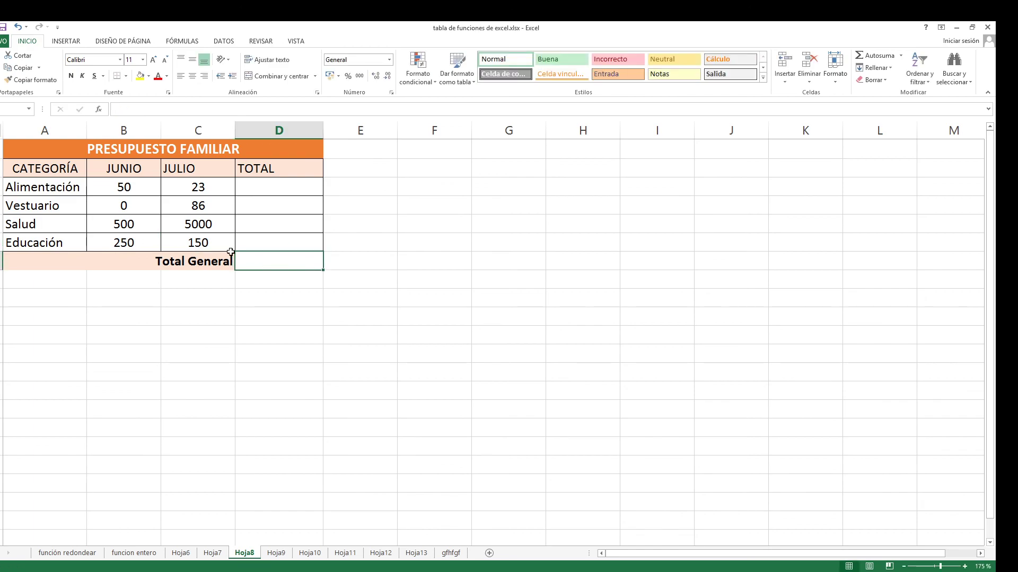
Recheck the Salud and Alimentación amounts and select the Alimentación TOTAL cell D3
{"action": "left_click", "coordinate": [130, 191]}
{"action": "left_click", "coordinate": [128, 223]}
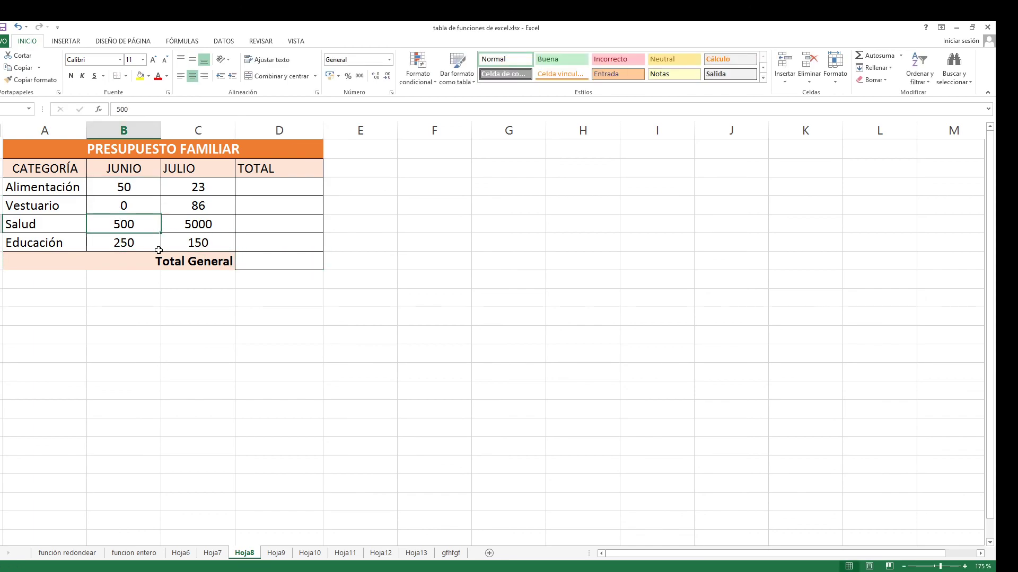
{"action": "left_click", "coordinate": [200, 243]}
{"action": "left_click", "coordinate": [198, 226]}
{"action": "left_click", "coordinate": [198, 206]}
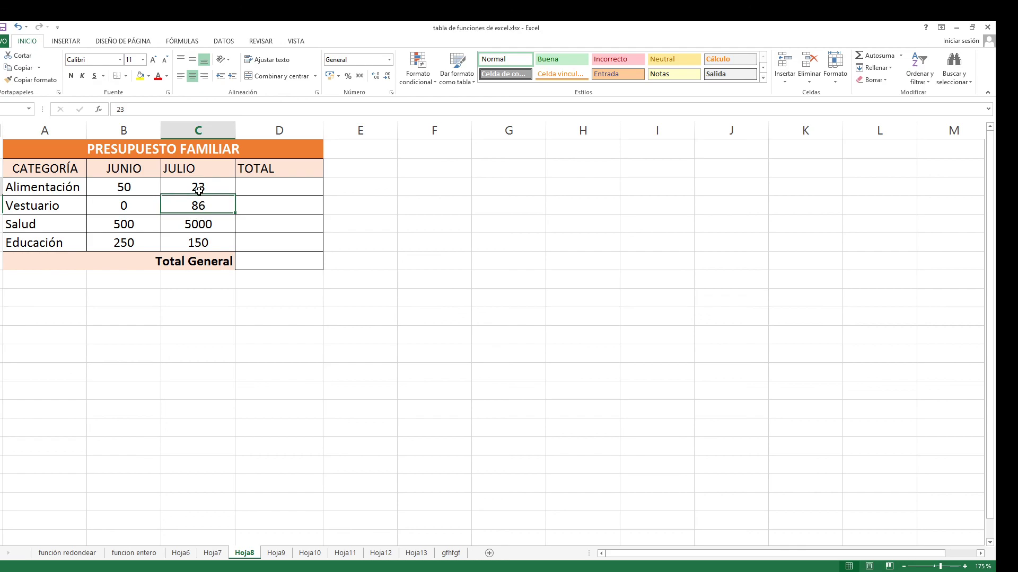
{"action": "left_click", "coordinate": [199, 190]}
{"action": "left_click", "coordinate": [283, 190]}
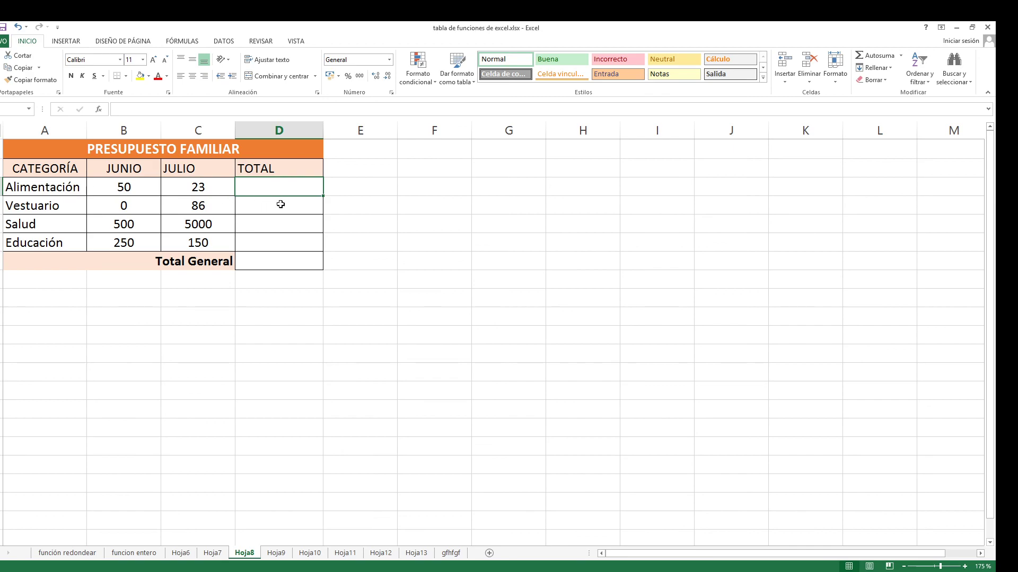
Total the Alimentación and Vestuario rows with SUMA over JUNIO and JULIO (73 and 86)
{"action": "type", "text": "="}
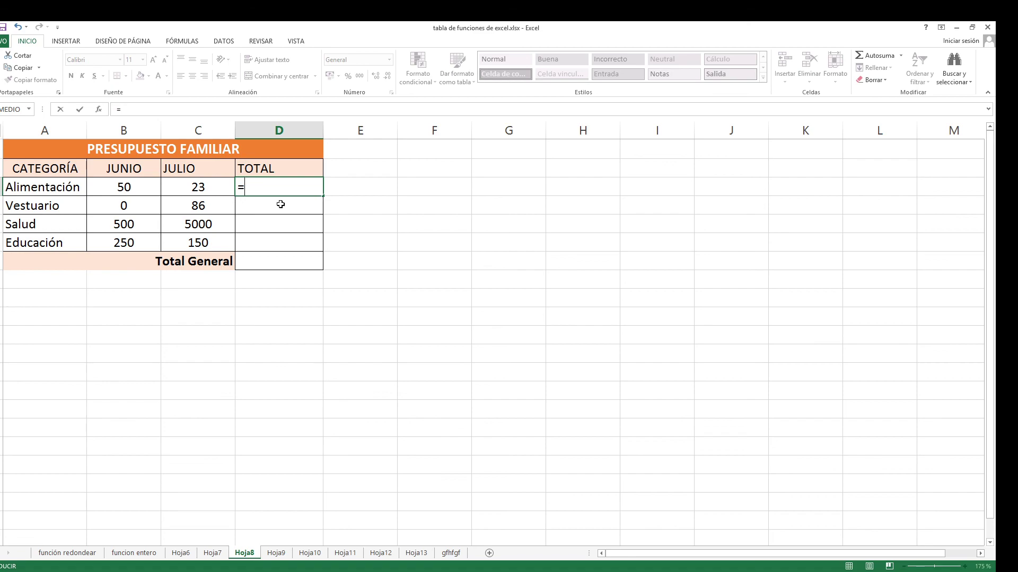
{"action": "type", "text": "su"}
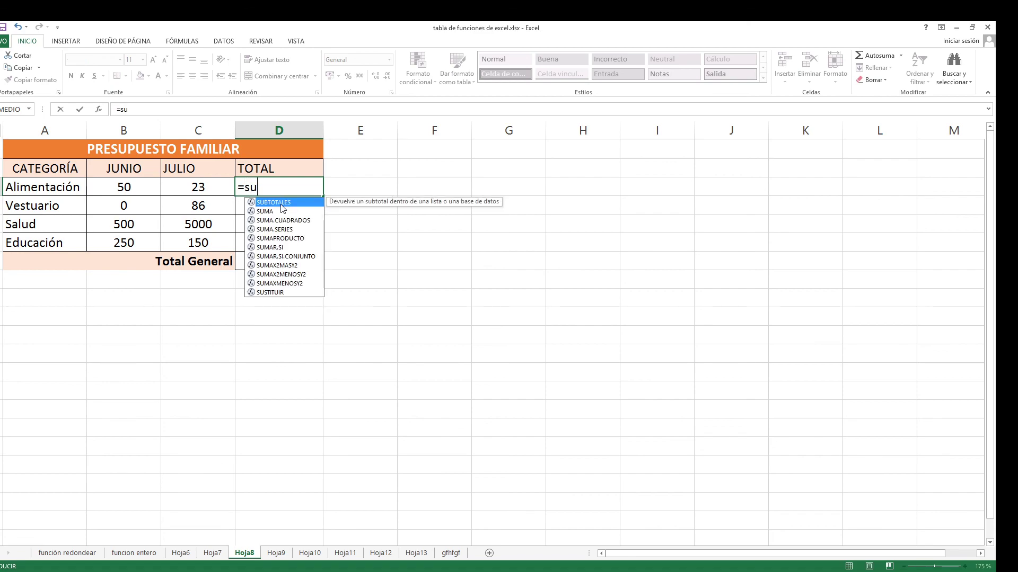
{"action": "type", "text": "ma"}
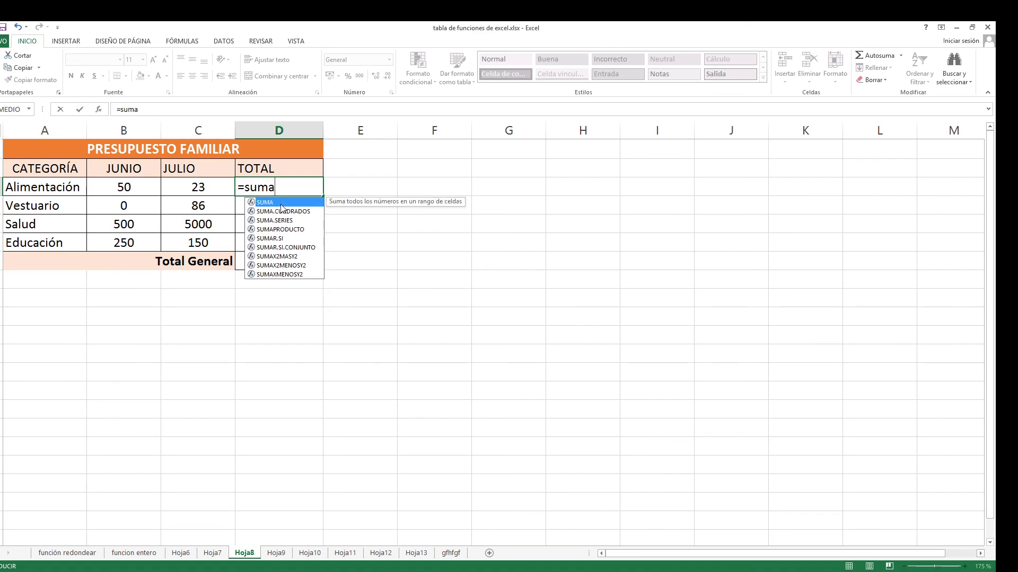
{"action": "type", "text": "("}
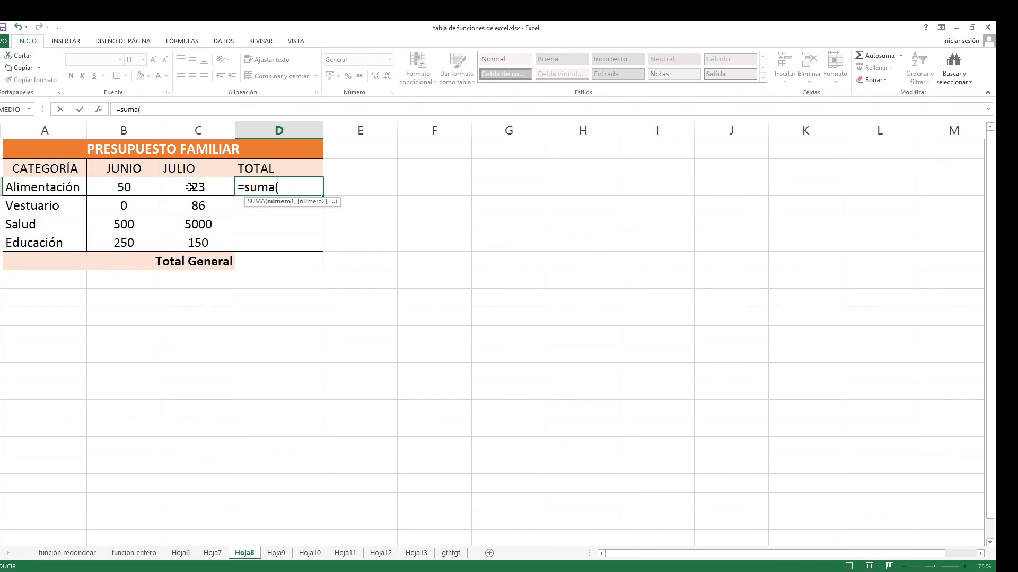
{"action": "left_click", "coordinate": [115, 187]}
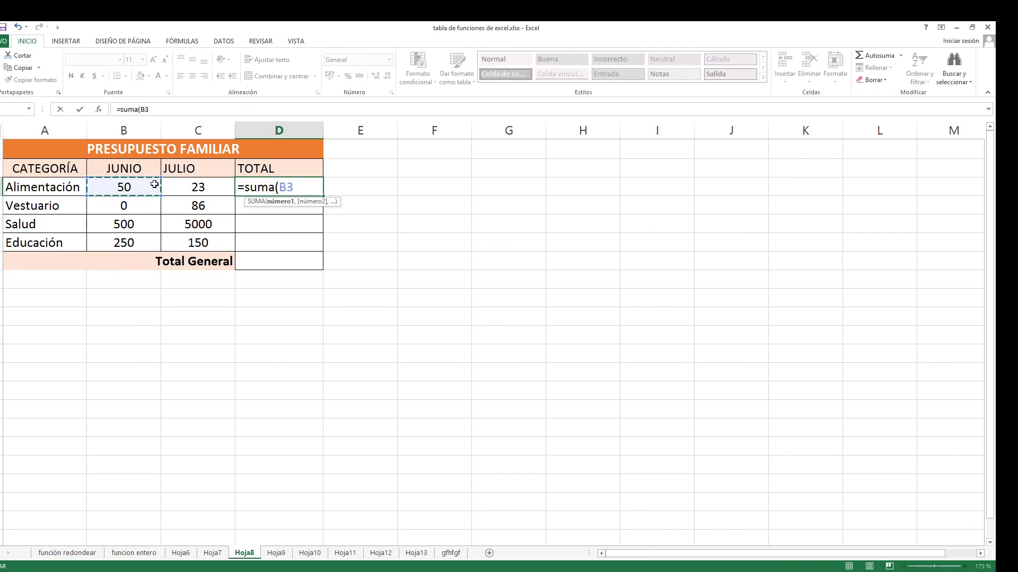
{"action": "left_click_drag", "start_coordinate": [115, 187], "coordinate": [192, 188]}
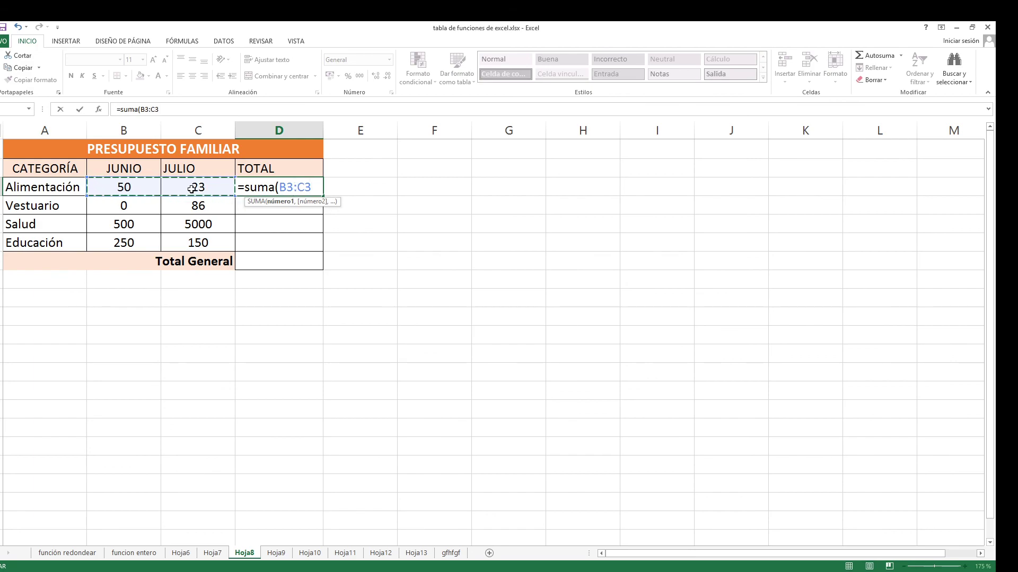
{"action": "type", "text": ")"}
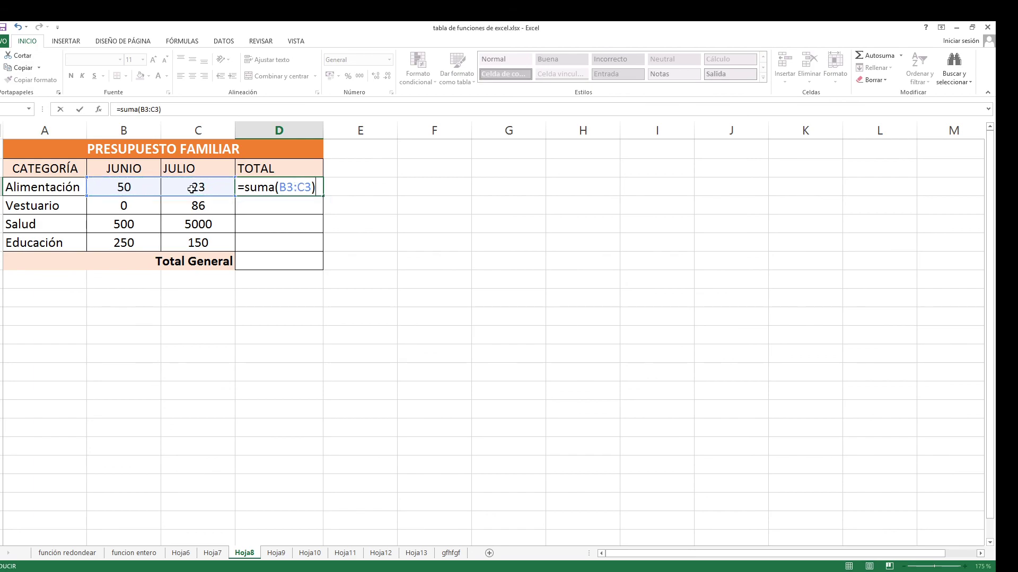
{"action": "key", "text": "Return"}
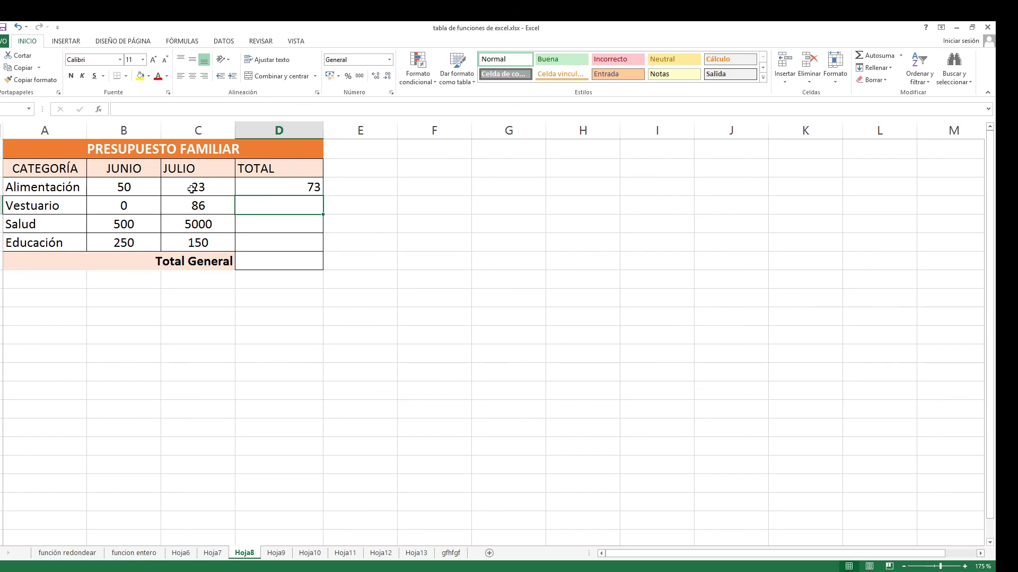
{"action": "type", "text": "="}
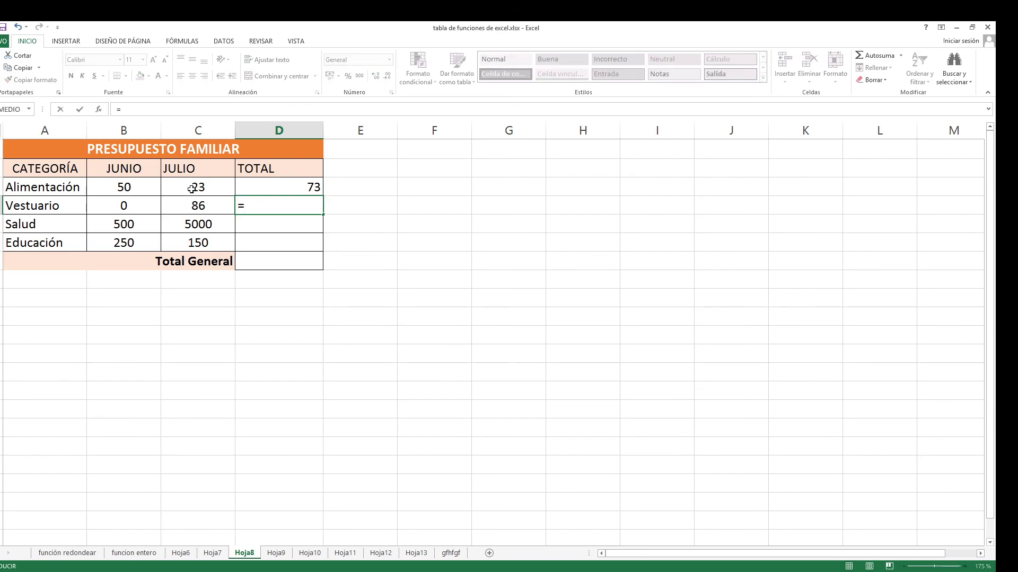
{"action": "type", "text": "suma"}
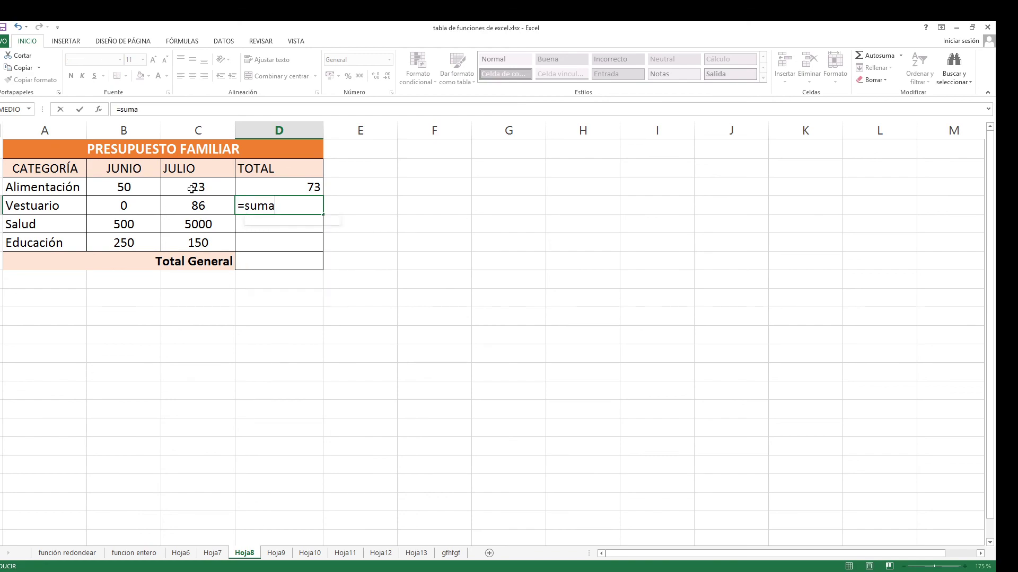
{"action": "type", "text": "("}
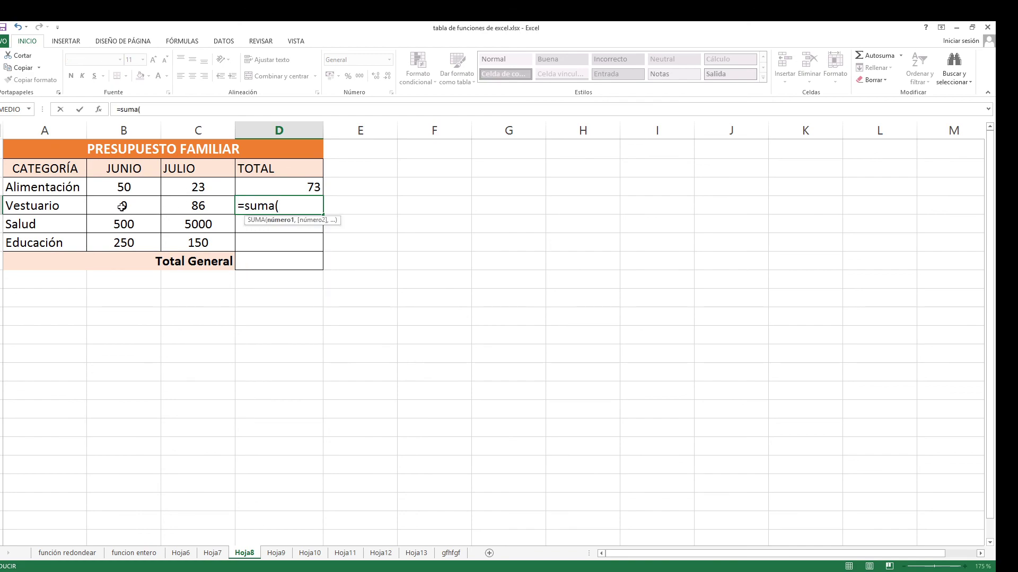
{"action": "left_click", "coordinate": [121, 205]}
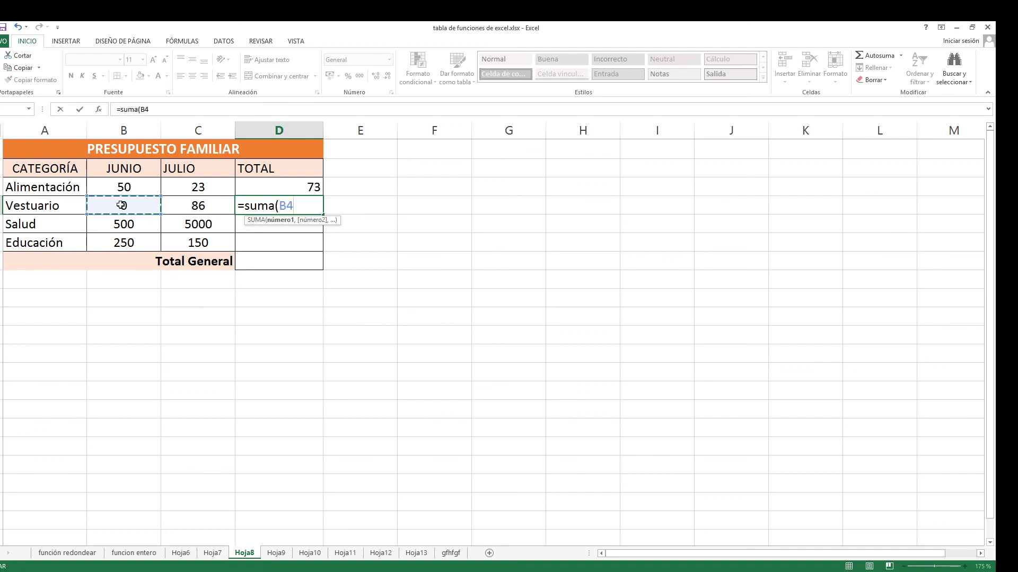
{"action": "left_click_drag", "start_coordinate": [160, 206], "coordinate": [181, 206]}
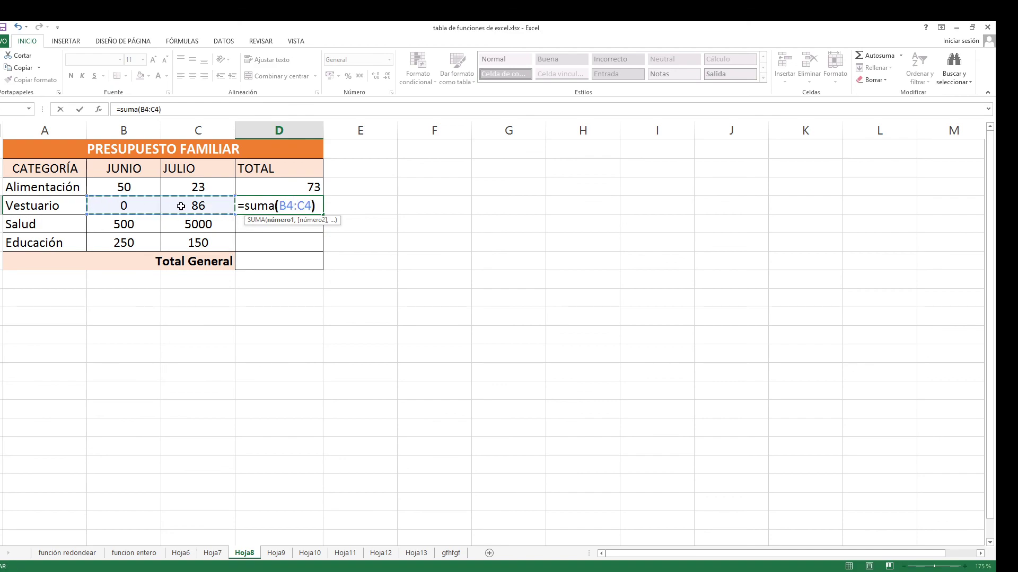
{"action": "key", "text": "Return"}
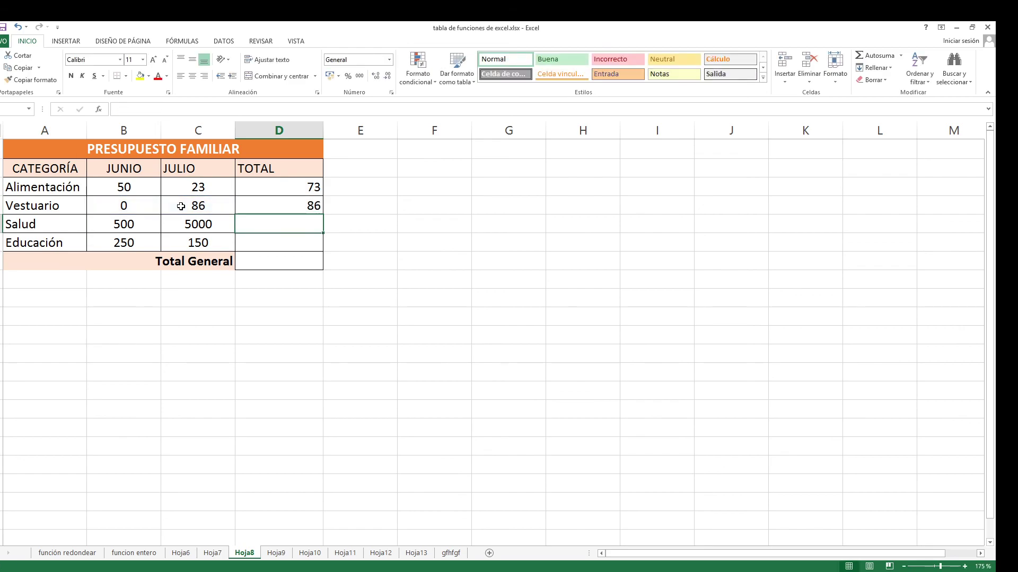
Enter =suma(B5:C5) and =suma(B6:C6) for the Salud and Educación totals, 5500 and 400
{"action": "type", "text": "="}
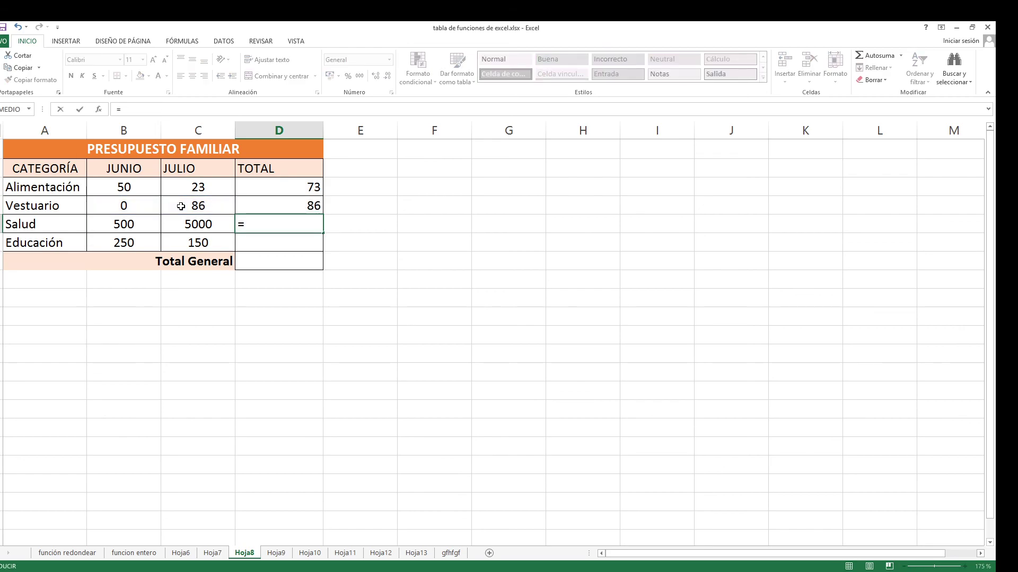
{"action": "type", "text": "suma"}
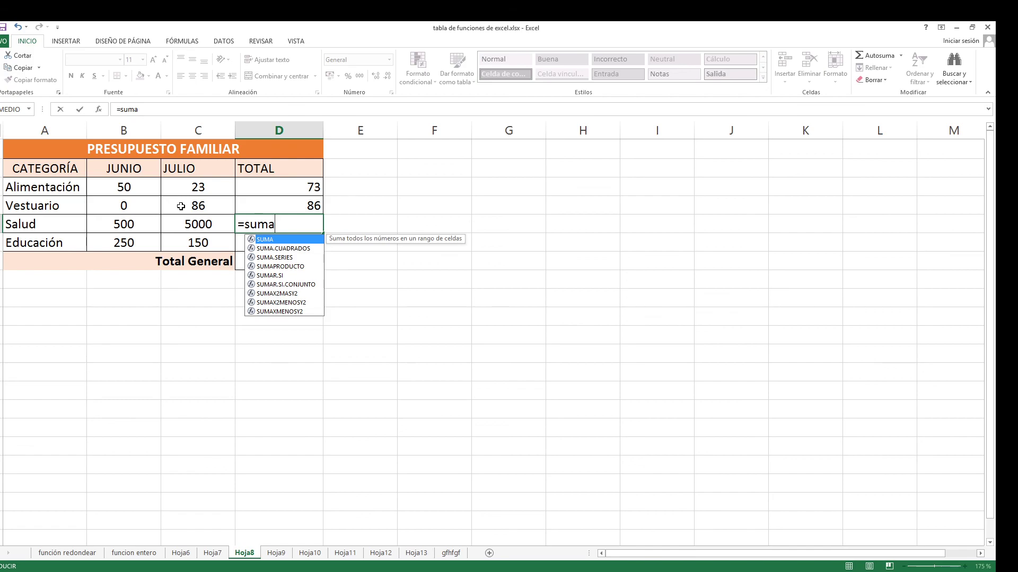
{"action": "type", "text": "("}
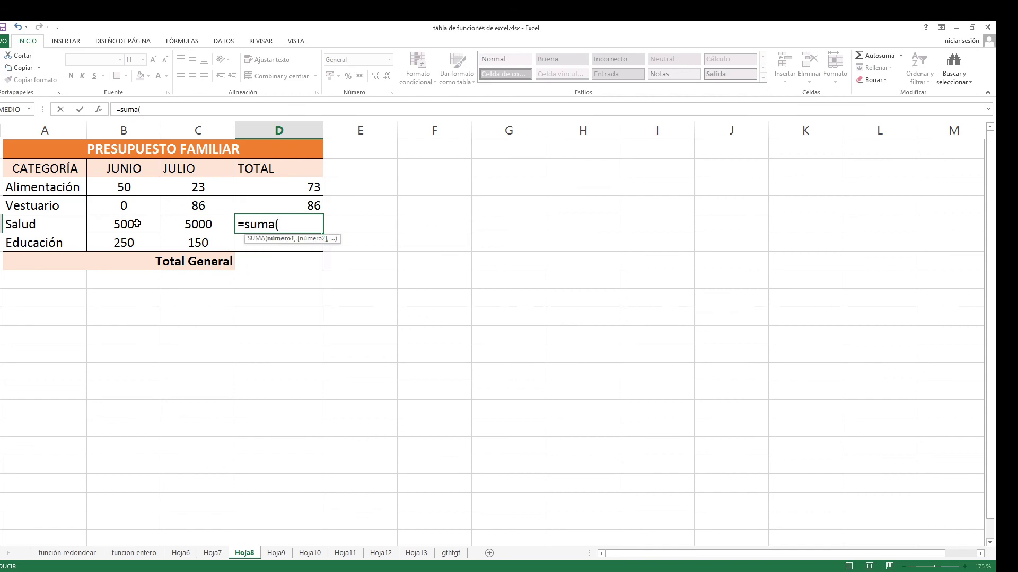
{"action": "left_click_drag", "start_coordinate": [137, 223], "coordinate": [178, 225]}
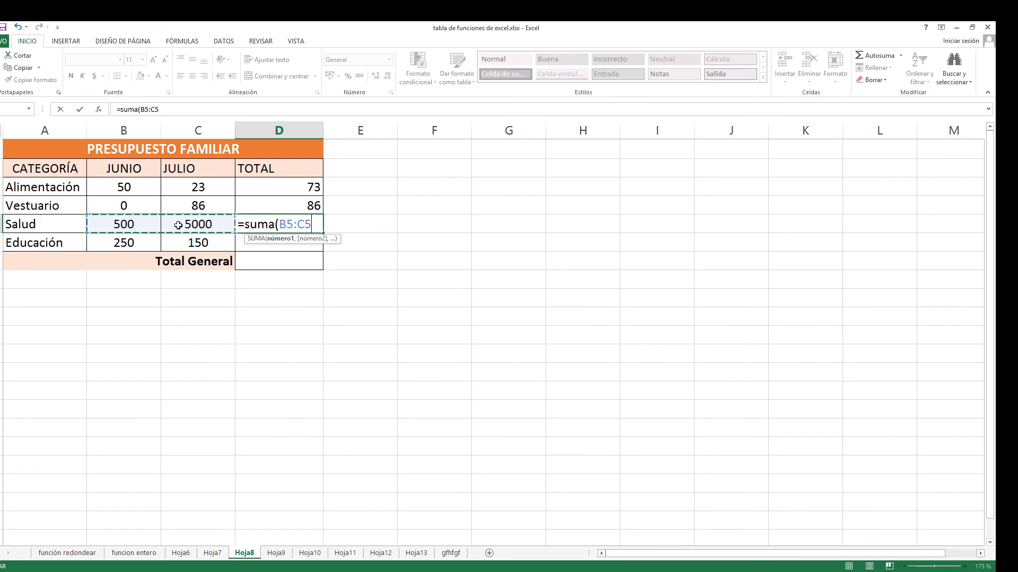
{"action": "type", "text": ")"}
{"action": "key", "text": "Return"}
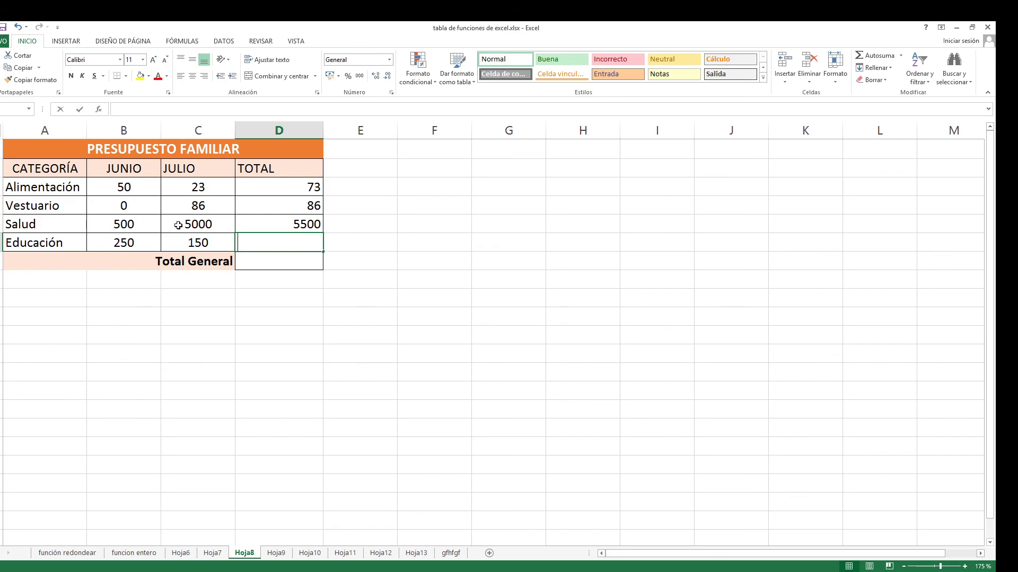
{"action": "type", "text": "=suma("}
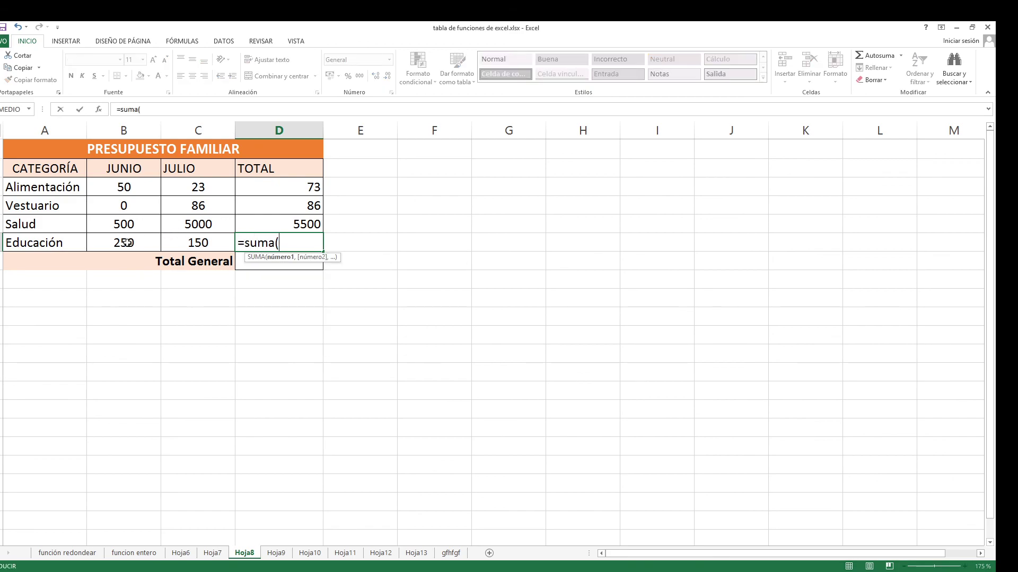
{"action": "left_click", "coordinate": [128, 243]}
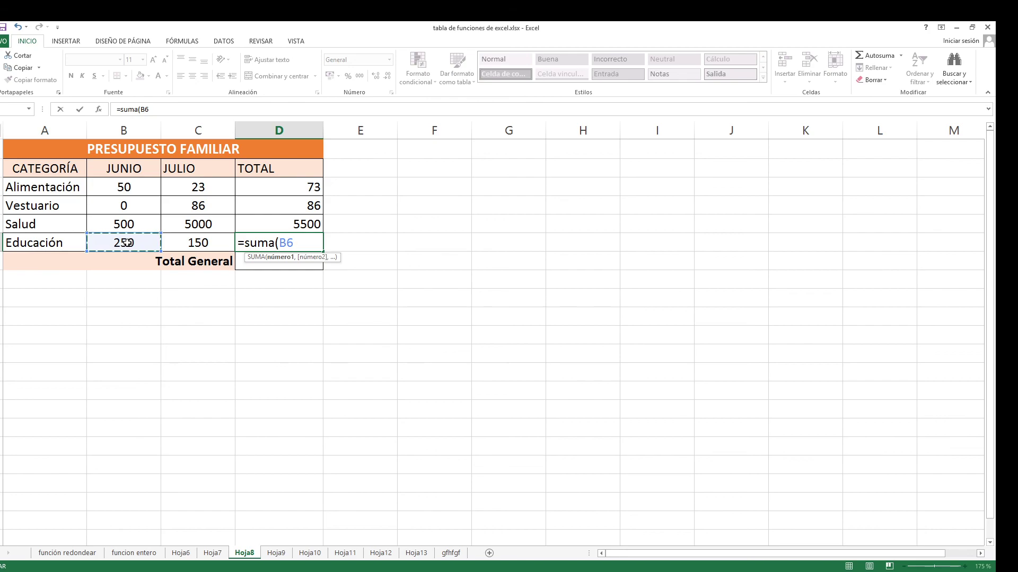
{"action": "left_click_drag", "start_coordinate": [157, 242], "coordinate": [189, 243]}
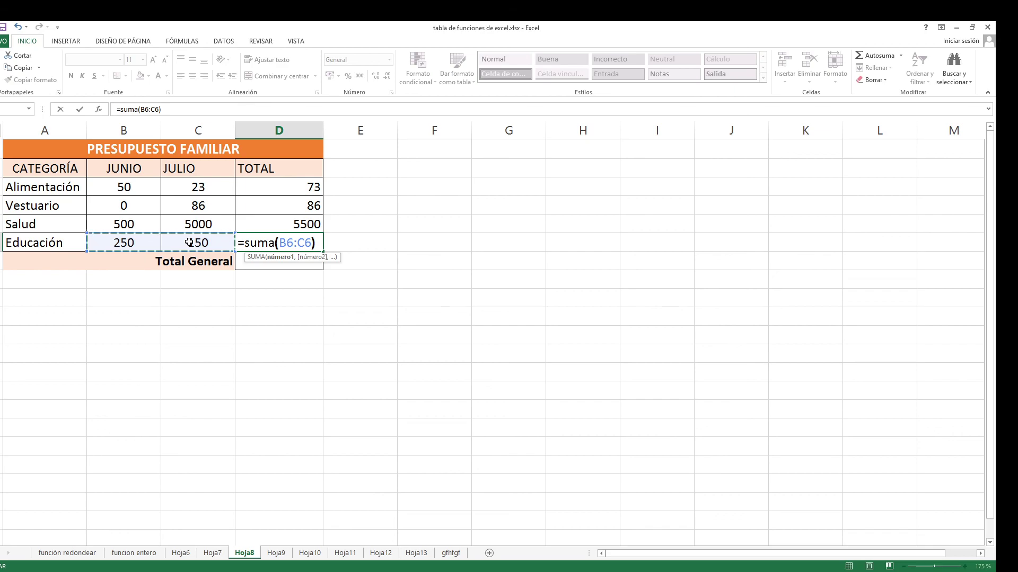
{"action": "type", "text": ")"}
{"action": "key", "text": "Return"}
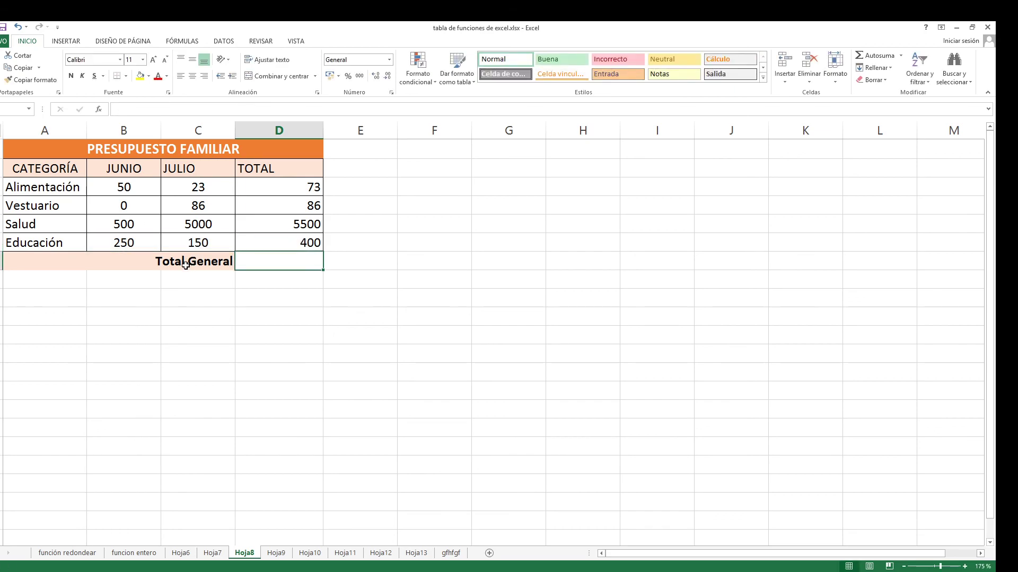
Enter =suma(D3:D6) in D7 so the Total General shows 6059
{"action": "left_click", "coordinate": [180, 263]}
{"action": "left_click", "coordinate": [255, 266]}
{"action": "left_click_drag", "start_coordinate": [274, 190], "coordinate": [296, 252]}
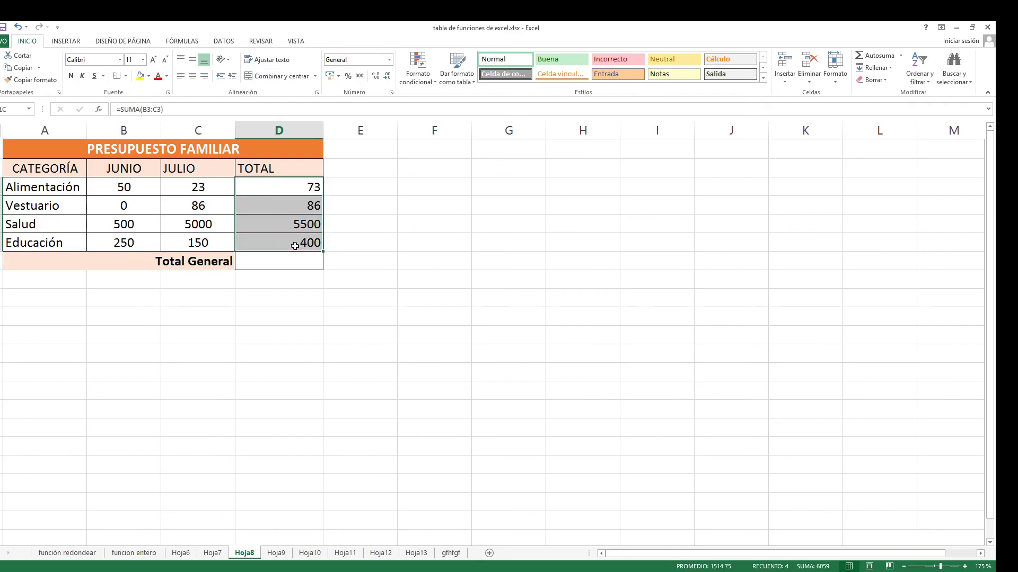
{"action": "left_click", "coordinate": [294, 261]}
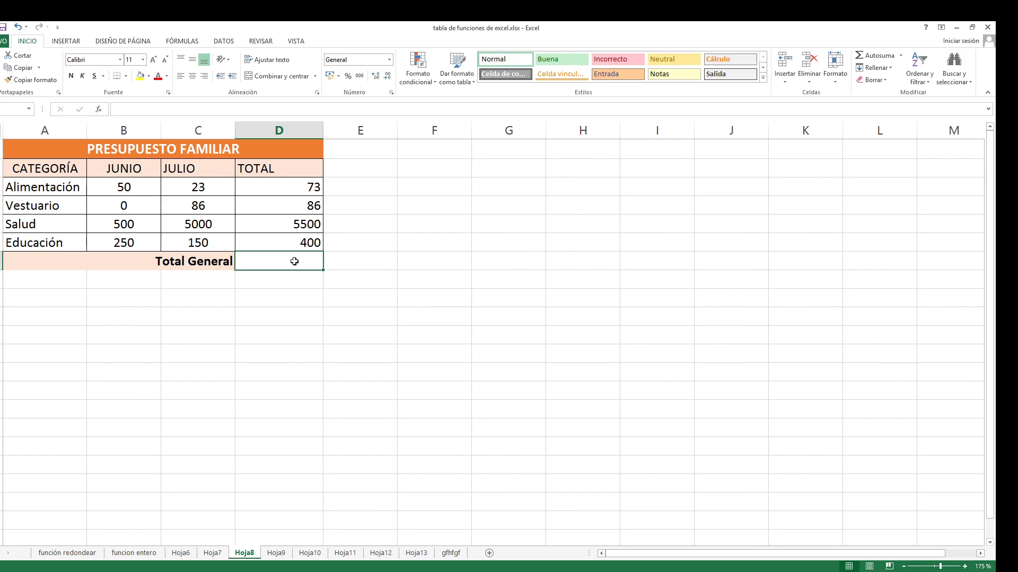
{"action": "type", "text": "="}
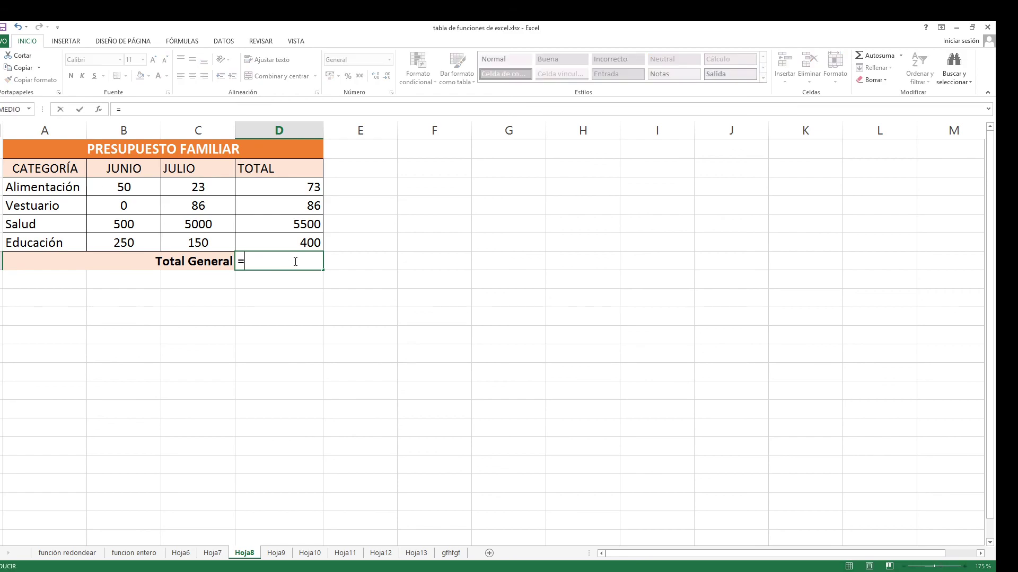
{"action": "type", "text": "suma("}
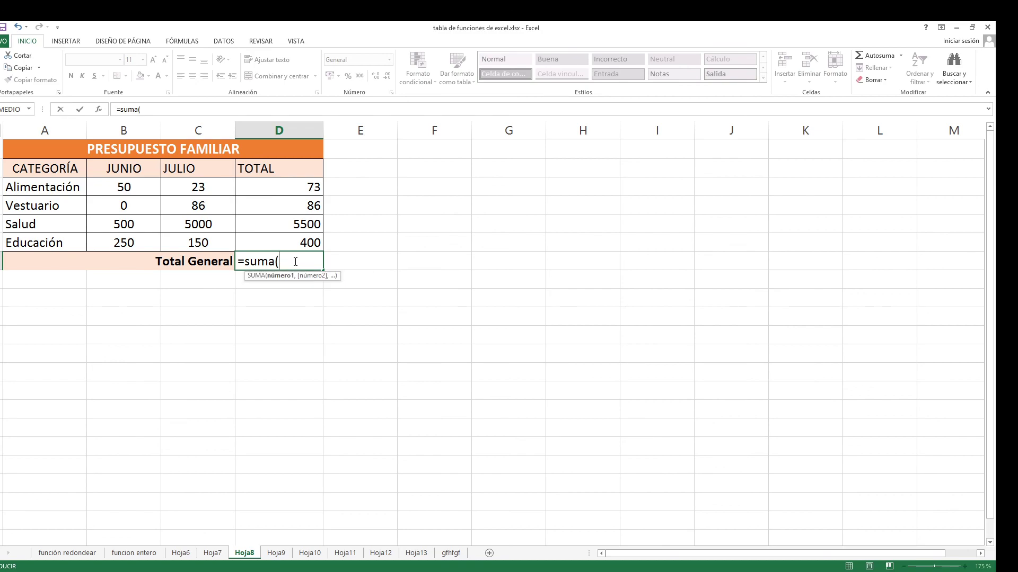
{"action": "left_click", "coordinate": [290, 191]}
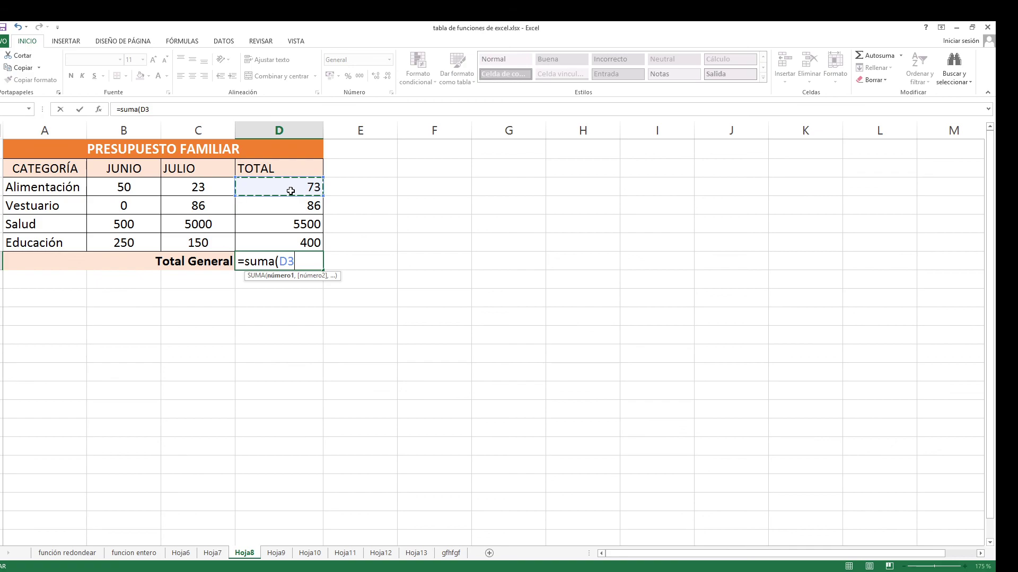
{"action": "left_click_drag", "start_coordinate": [290, 191], "coordinate": [290, 240]}
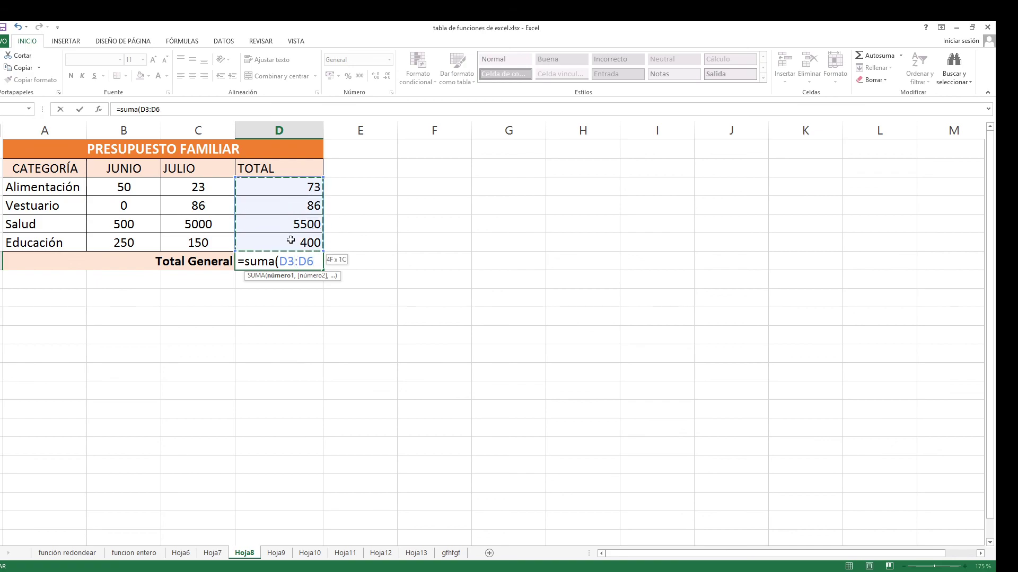
{"action": "type", "text": ")"}
{"action": "key", "text": "Return"}
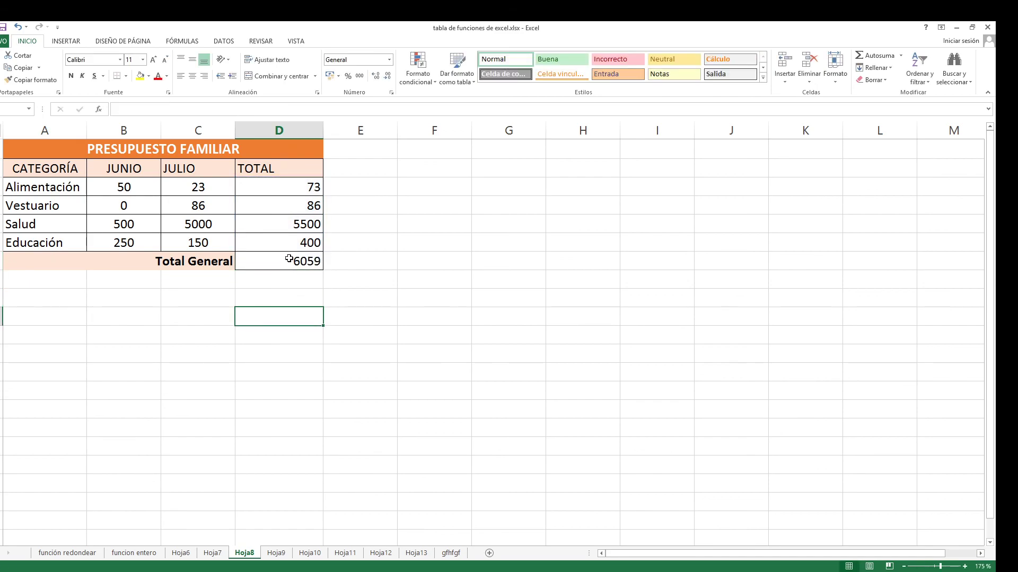
Review the budget table values, including the Salud total formula
{"action": "left_click", "coordinate": [289, 258]}
{"action": "left_click", "coordinate": [134, 246]}
{"action": "left_click", "coordinate": [85, 204]}
{"action": "left_click", "coordinate": [178, 182]}
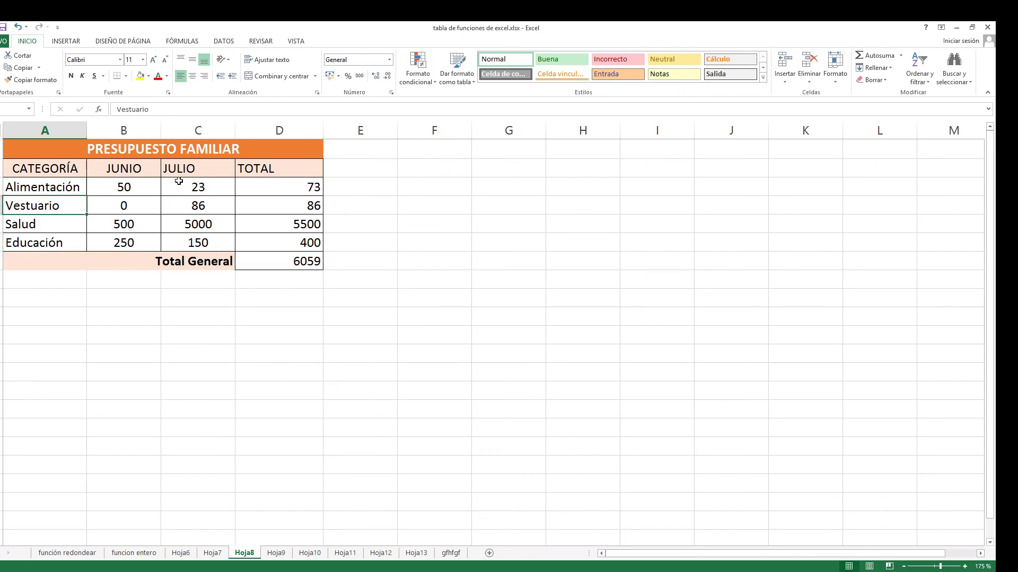
{"action": "left_click", "coordinate": [320, 266]}
{"action": "left_click", "coordinate": [268, 205]}
{"action": "left_click", "coordinate": [98, 182]}
{"action": "left_click", "coordinate": [134, 220]}
{"action": "left_click", "coordinate": [271, 223]}
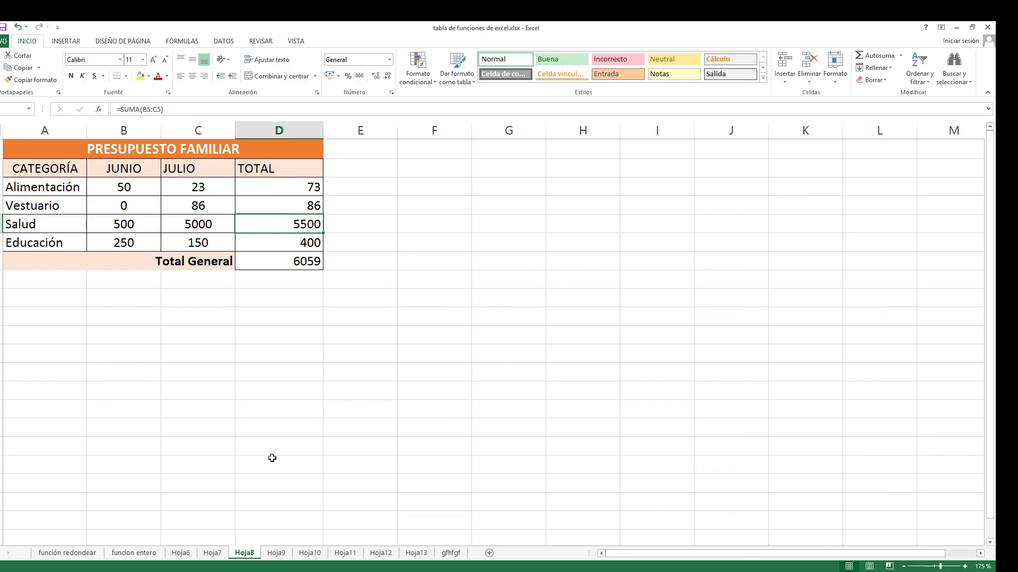
{"action": "left_click", "coordinate": [266, 414]}
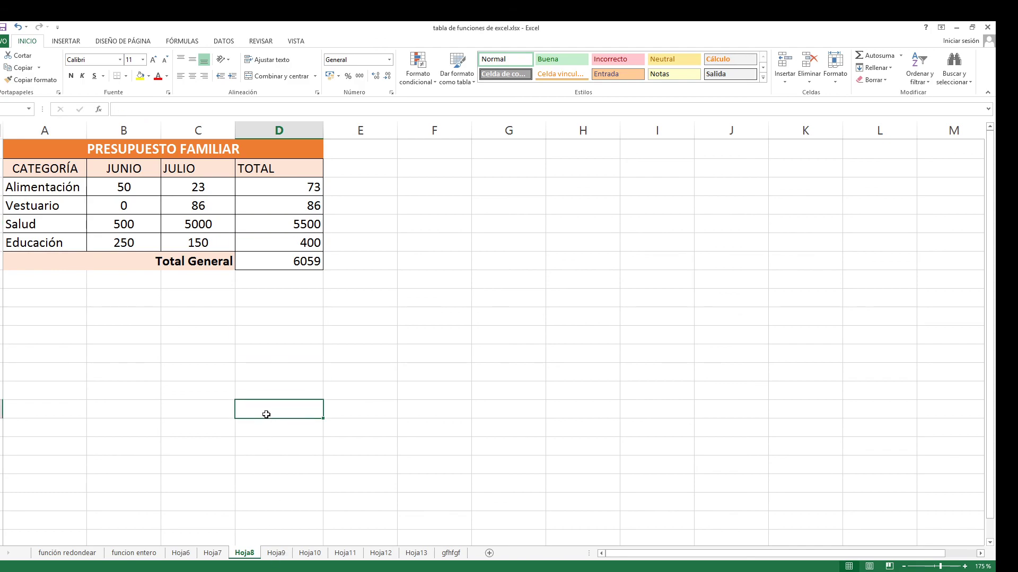
{"action": "left_click", "coordinate": [293, 348]}
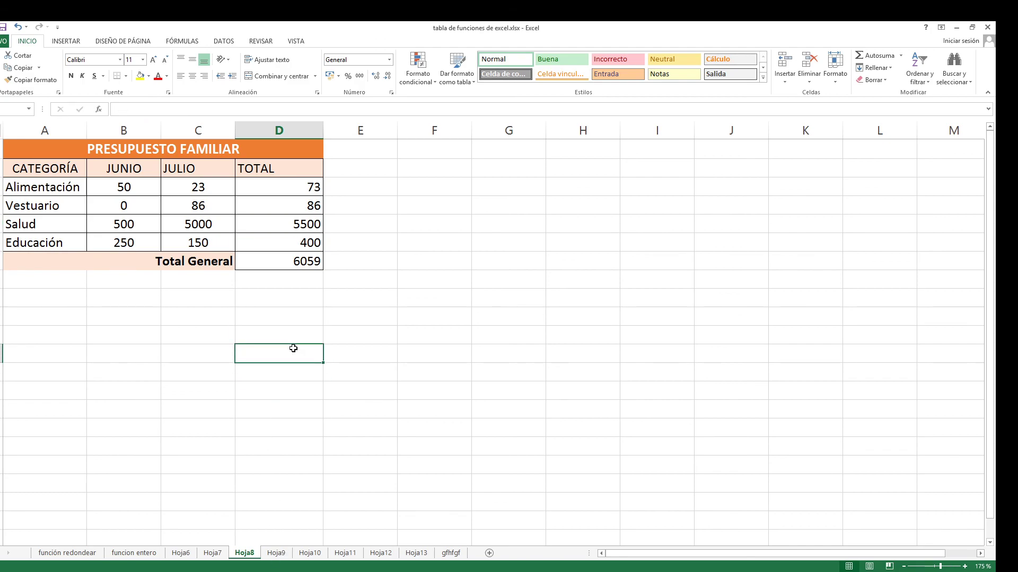
On Hoja9, delete the 875 average from the PROMEDIO cell B8
{"action": "left_click", "coordinate": [275, 554]}
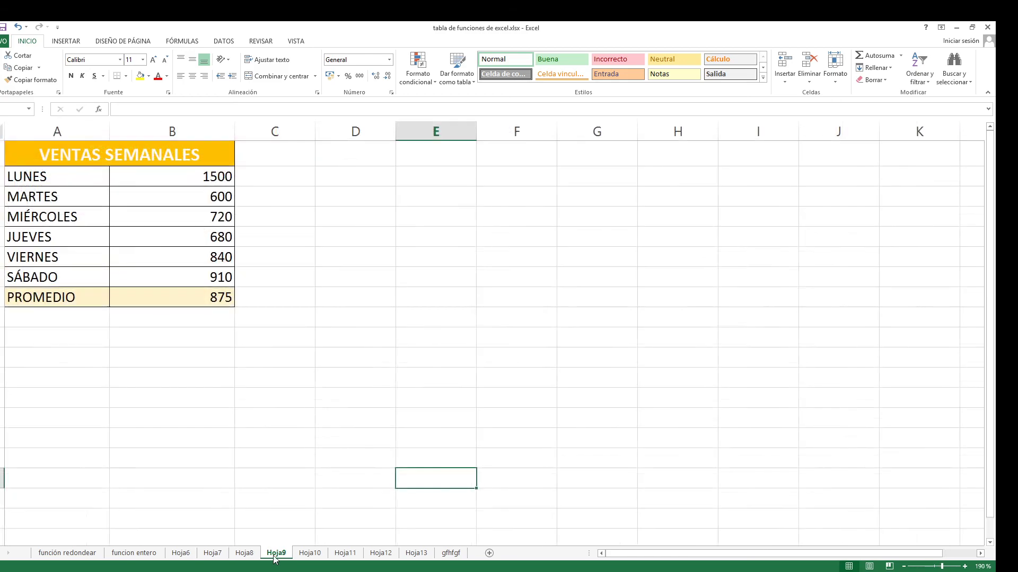
{"action": "left_click", "coordinate": [318, 318]}
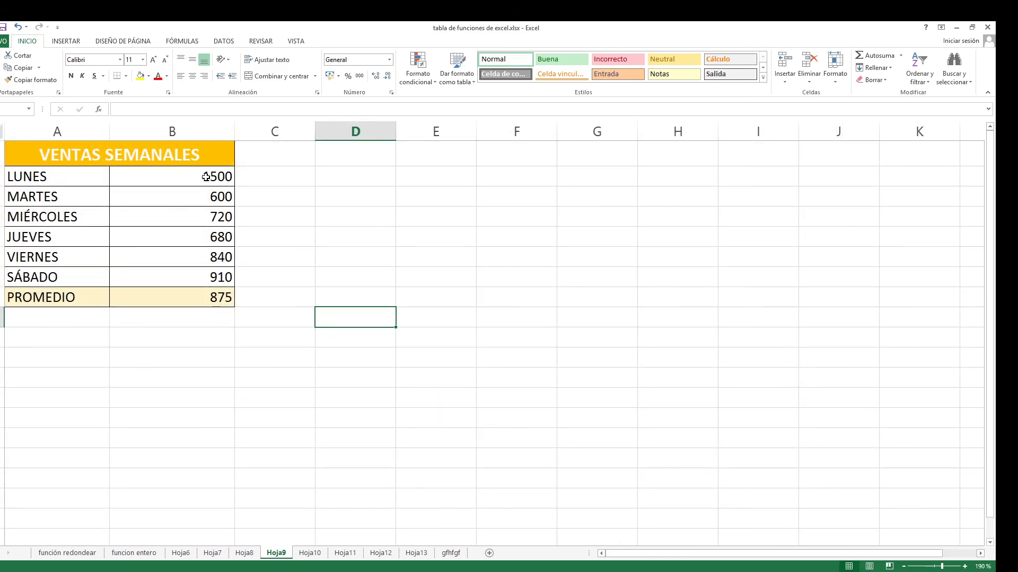
{"action": "left_click", "coordinate": [182, 303]}
{"action": "key", "text": "Delete"}
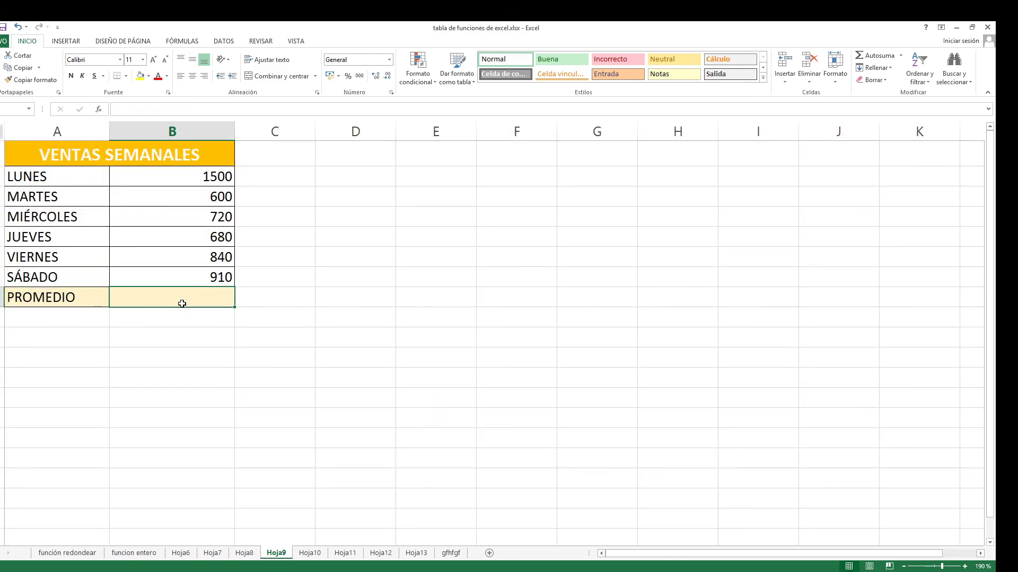
{"action": "left_click", "coordinate": [253, 352]}
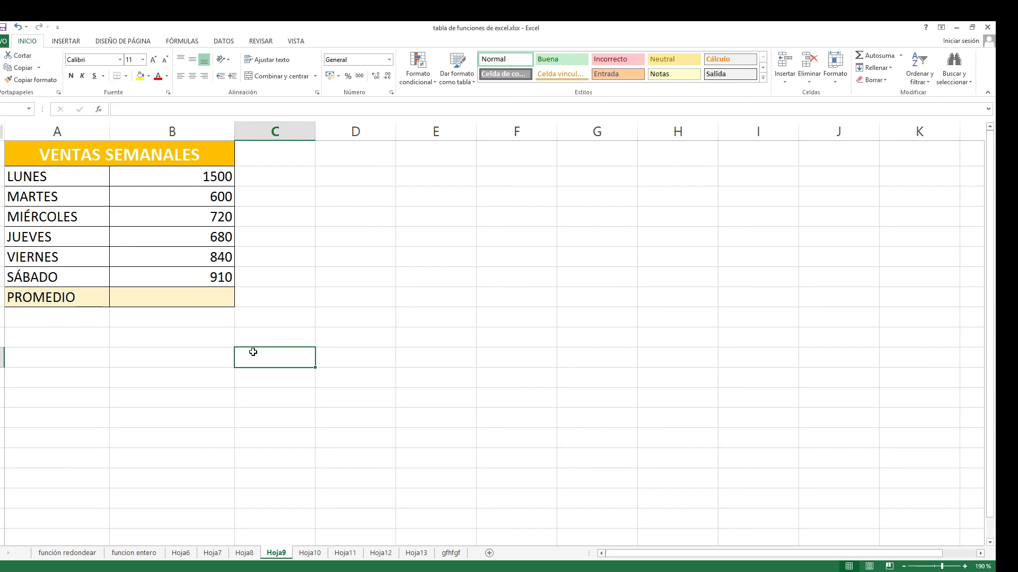
Review the VENTAS SEMANALES title, the LUNES label and the 1500 sales figure
{"action": "left_click", "coordinate": [91, 160]}
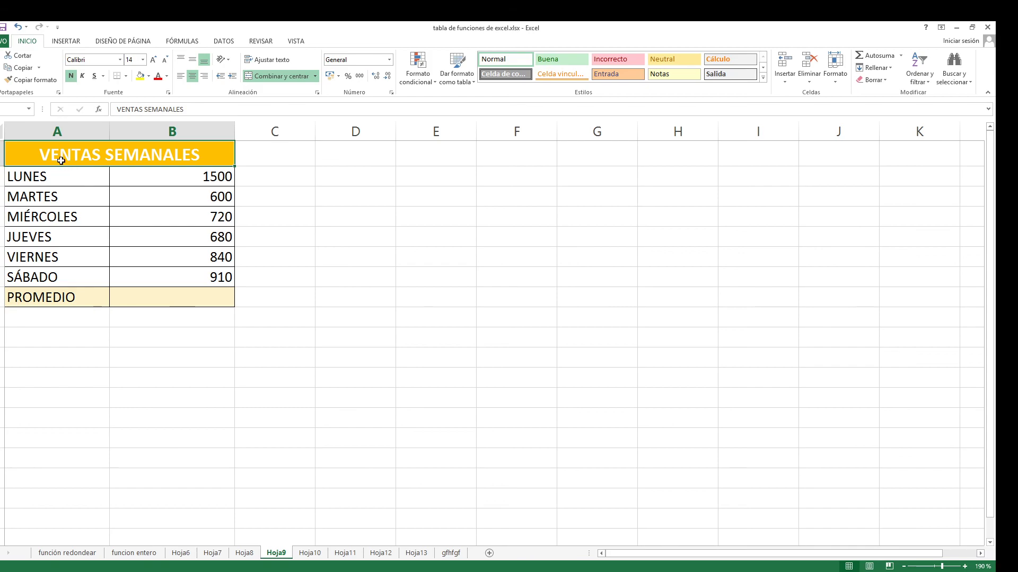
{"action": "left_click", "coordinate": [80, 186]}
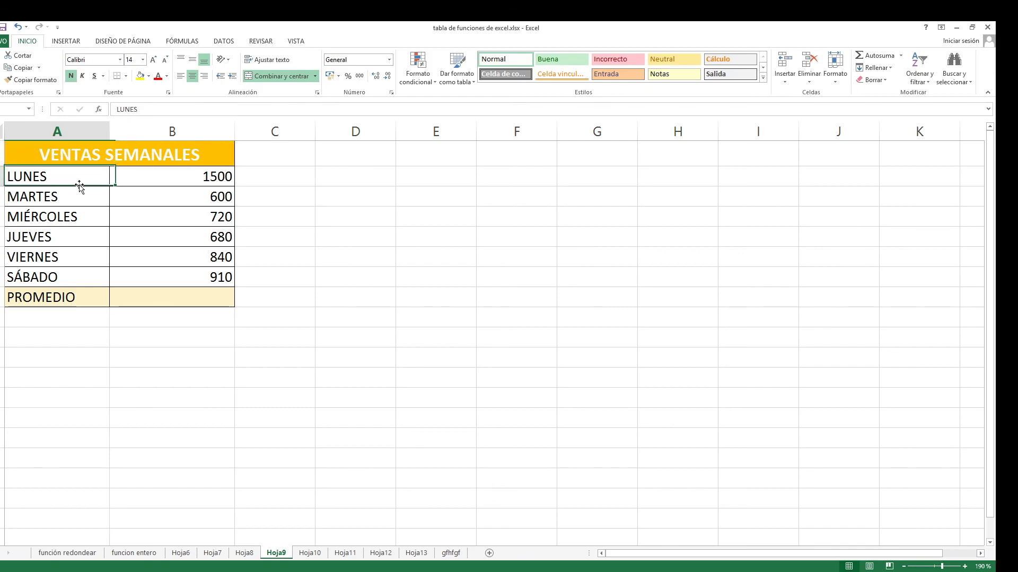
{"action": "left_click", "coordinate": [178, 180]}
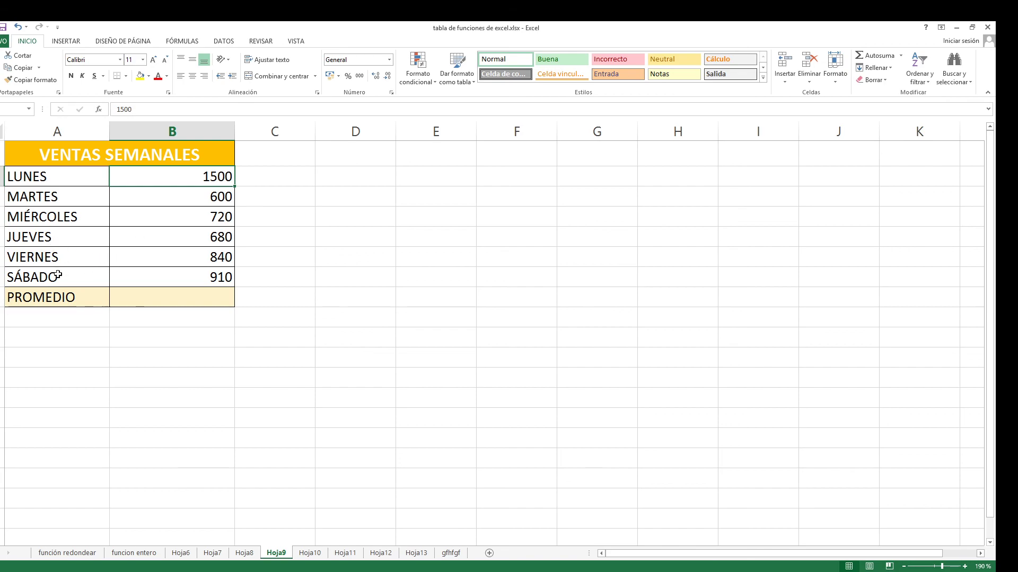
Enter =promedio(B2:B7) in the PROMEDIO cell, giving 875
{"action": "left_click", "coordinate": [187, 303]}
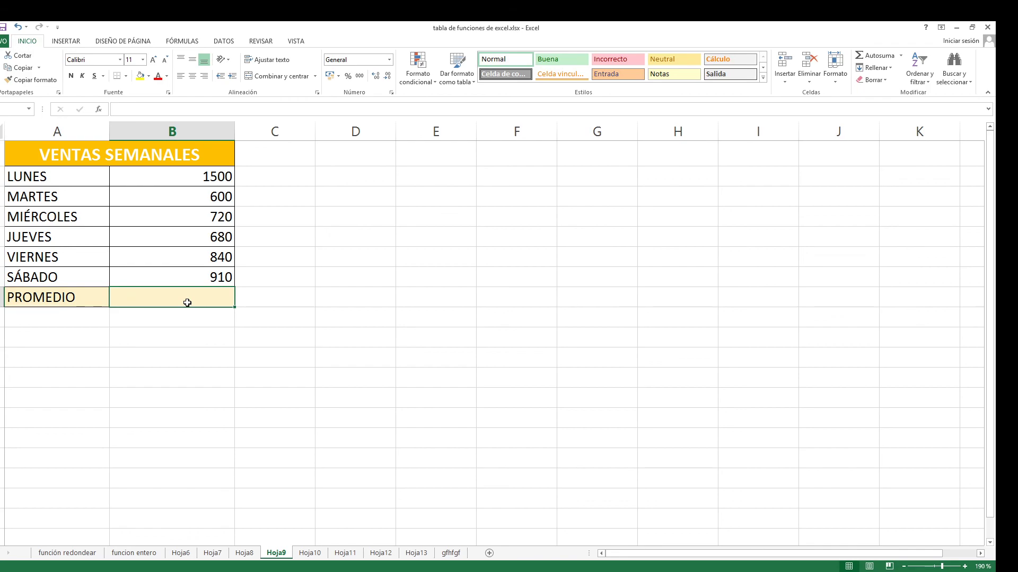
{"action": "type", "text": "=pr"}
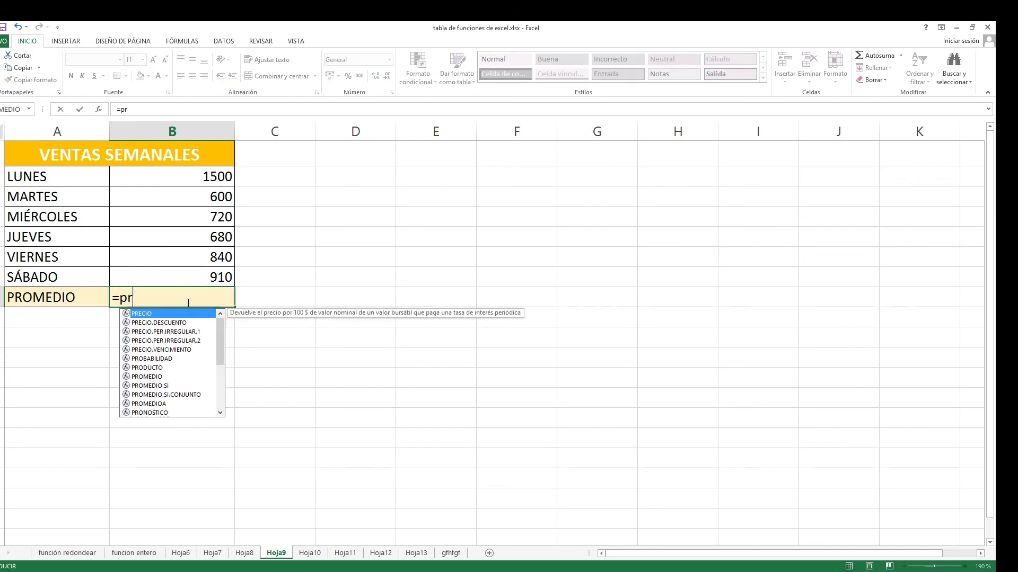
{"action": "type", "text": "omedio("}
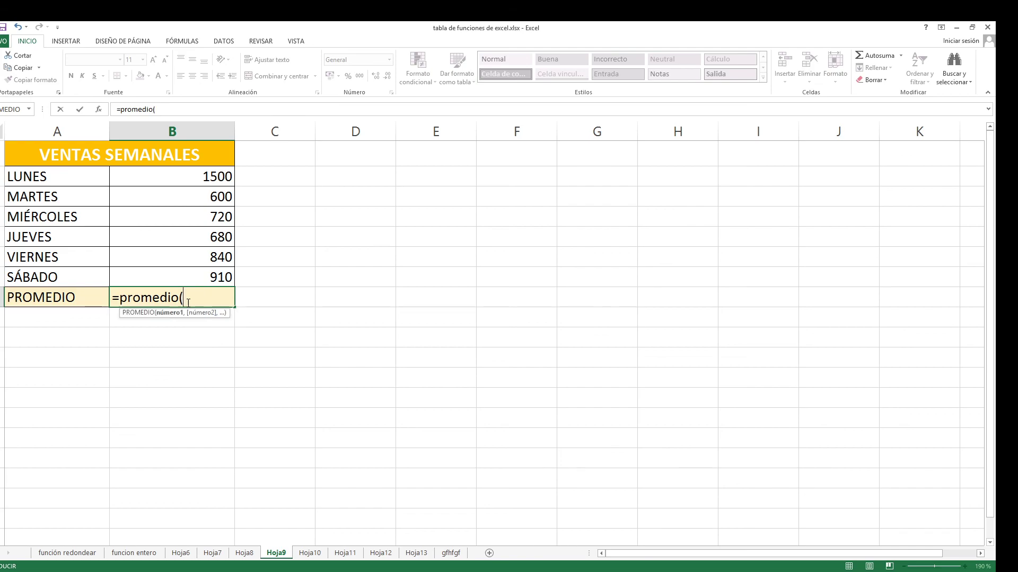
{"action": "left_click", "coordinate": [200, 180]}
{"action": "left_click_drag", "start_coordinate": [201, 181], "coordinate": [205, 271]}
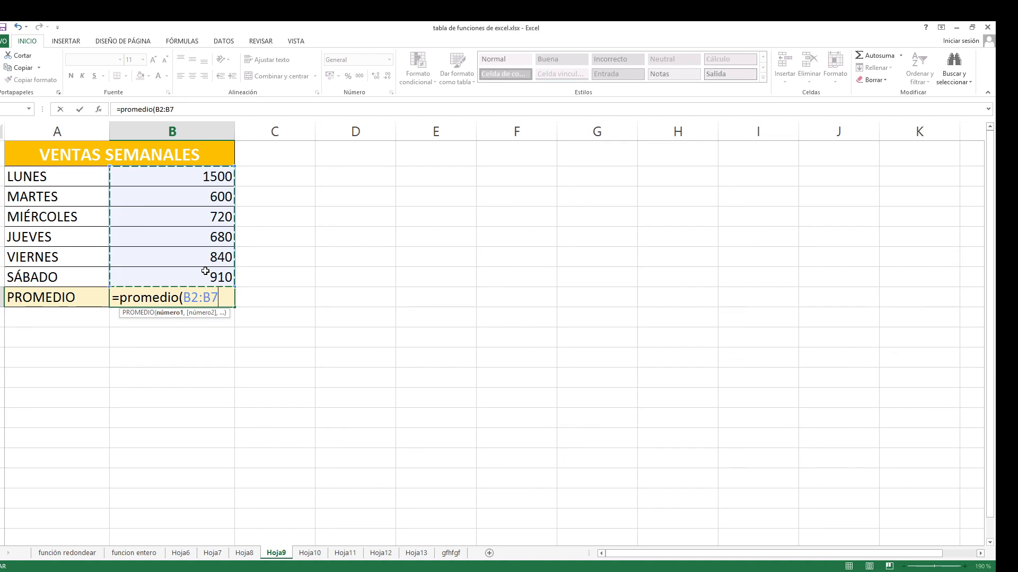
{"action": "type", "text": ")"}
{"action": "key", "text": "Return"}
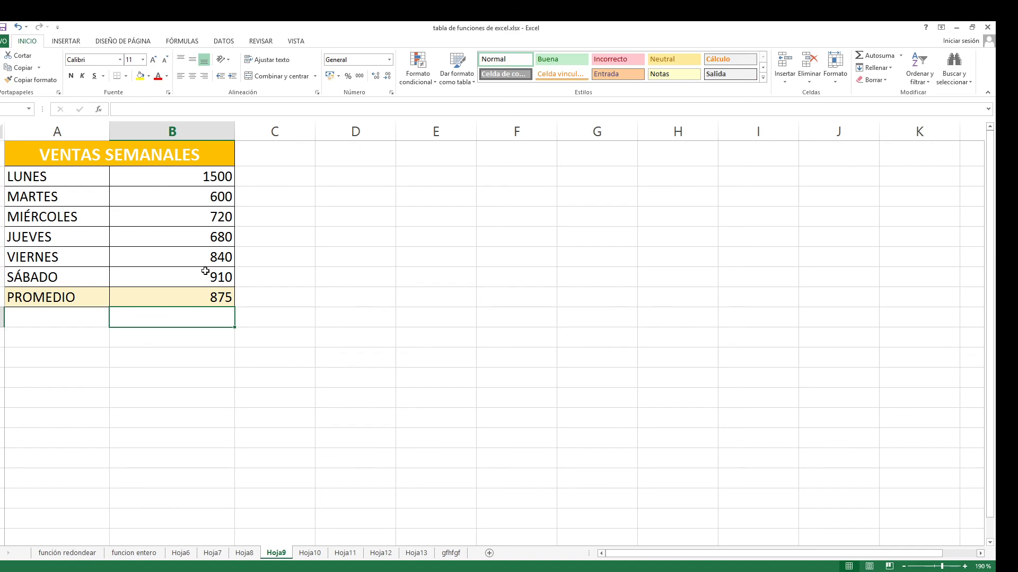
Narrow column C beside the sales table
{"action": "left_click_drag", "start_coordinate": [315, 135], "coordinate": [297, 135]}
{"action": "left_click", "coordinate": [318, 154]}
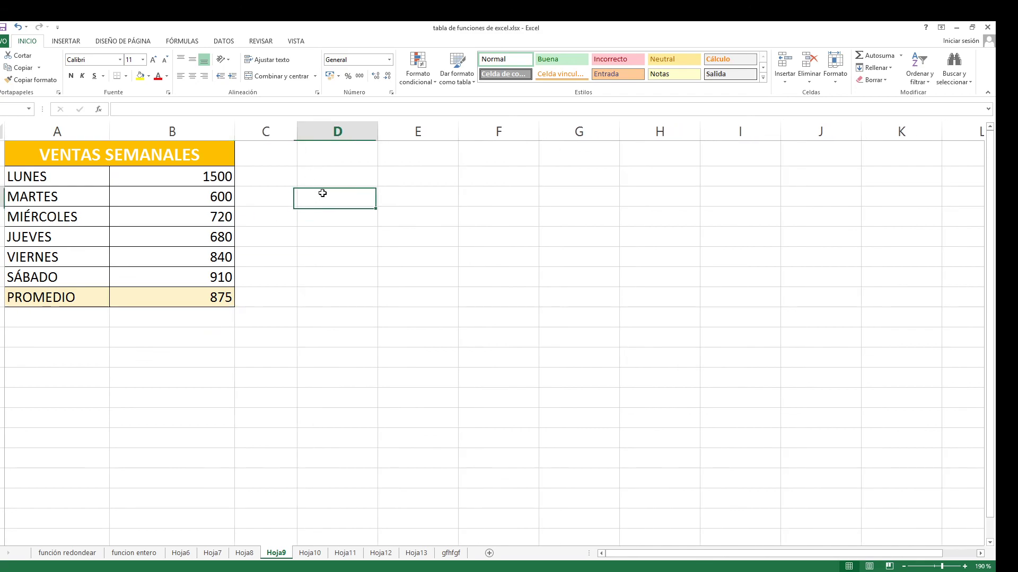
{"action": "left_click", "coordinate": [341, 211]}
{"action": "left_click", "coordinate": [343, 233]}
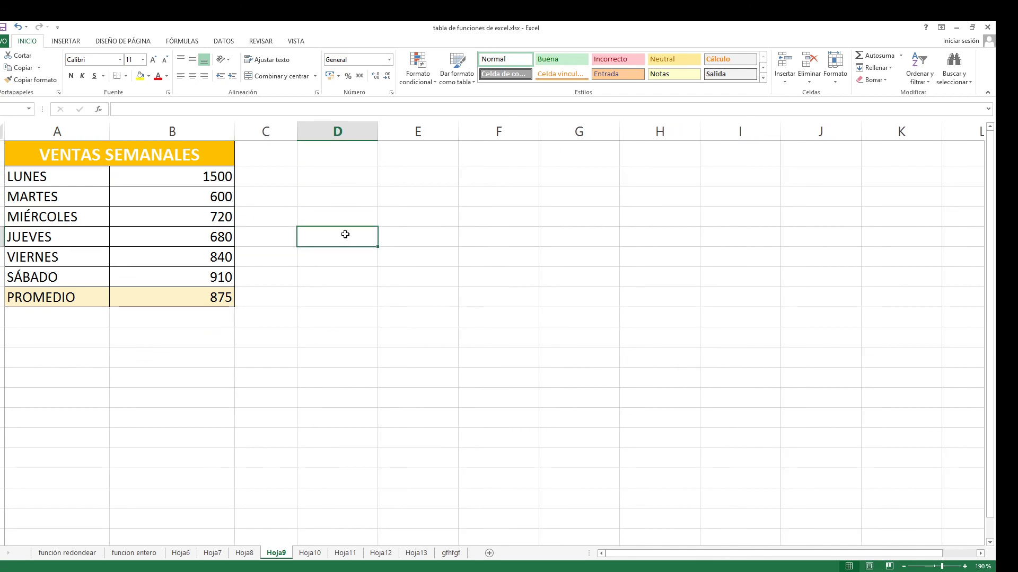
{"action": "left_click", "coordinate": [341, 195]}
{"action": "left_click", "coordinate": [348, 183]}
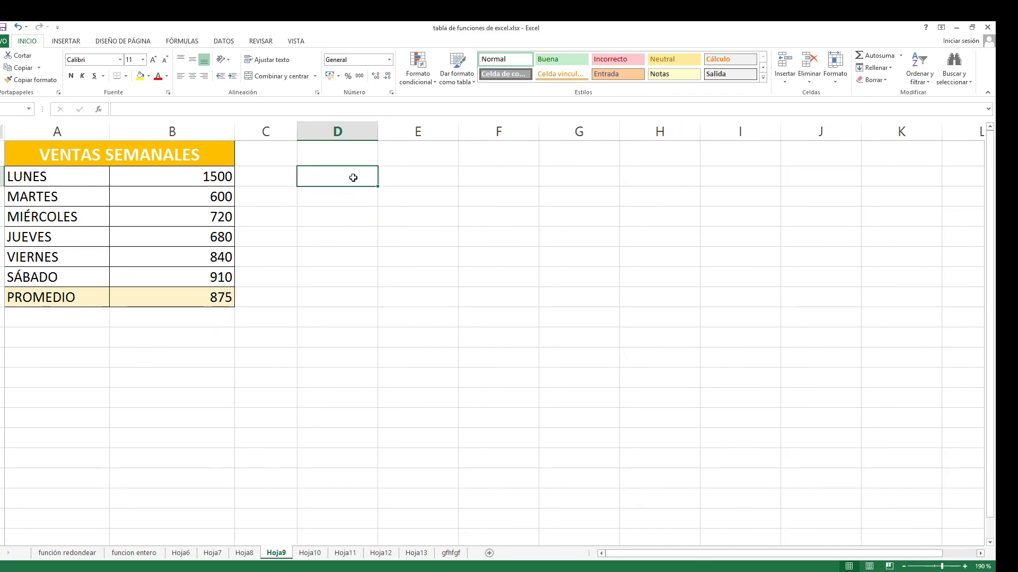
{"action": "left_click", "coordinate": [399, 155]}
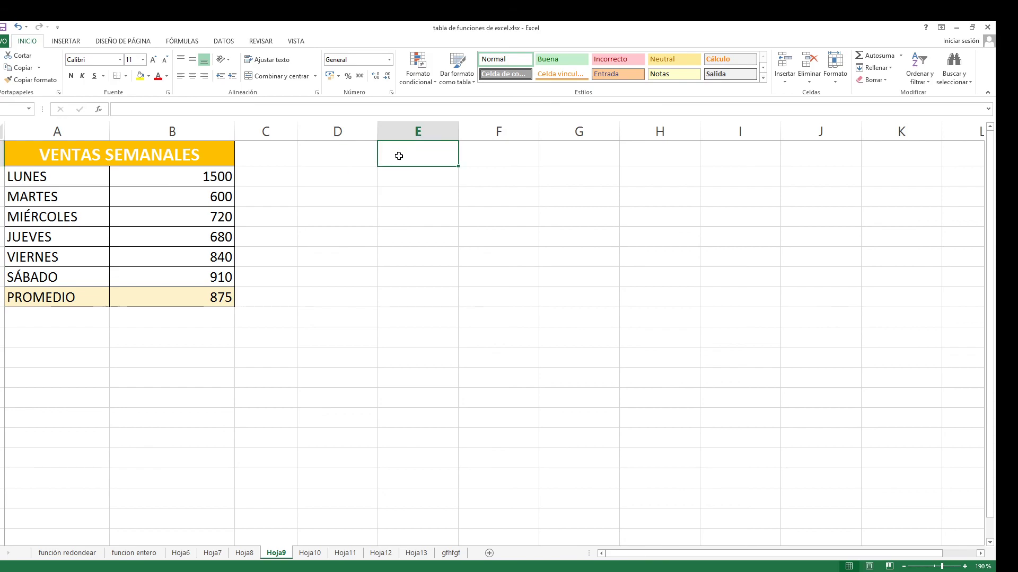
Enter the student name juan in D2 and the header alumno in D1
{"action": "left_click", "coordinate": [333, 181]}
{"action": "type", "text": "ju"}
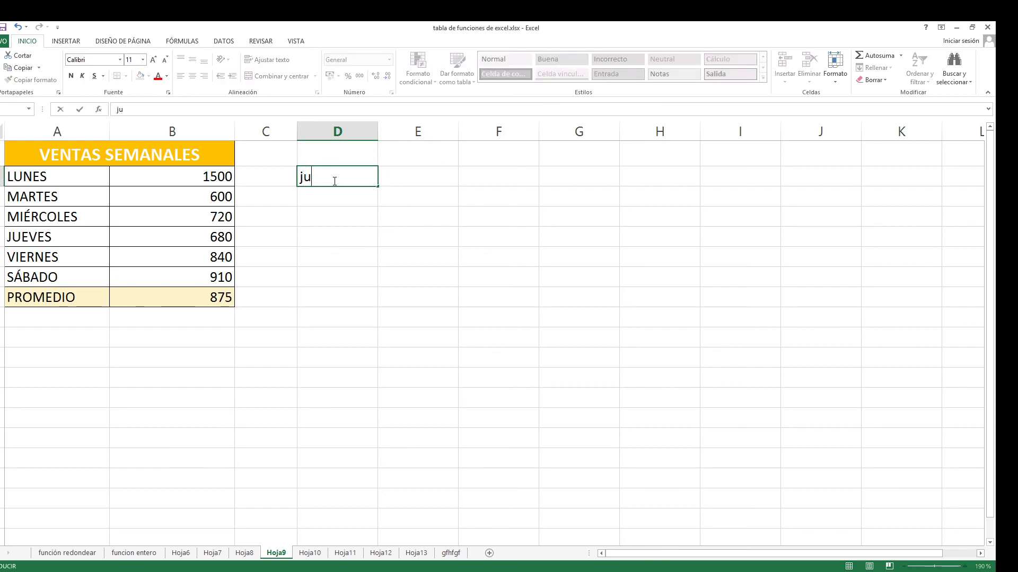
{"action": "type", "text": "an"}
{"action": "left_click", "coordinate": [447, 237]}
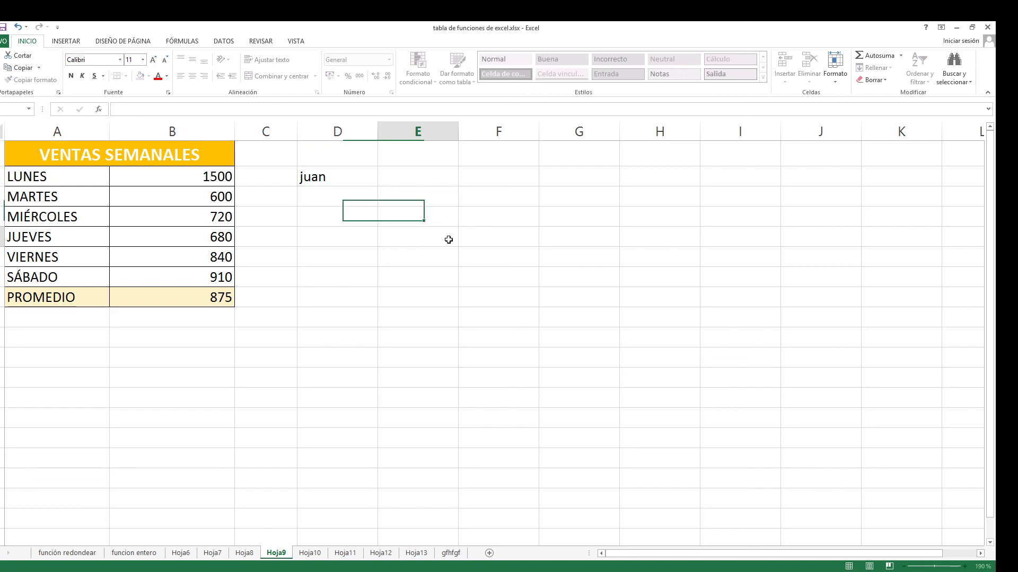
{"action": "left_click", "coordinate": [347, 159]}
{"action": "type", "text": "alumn"}
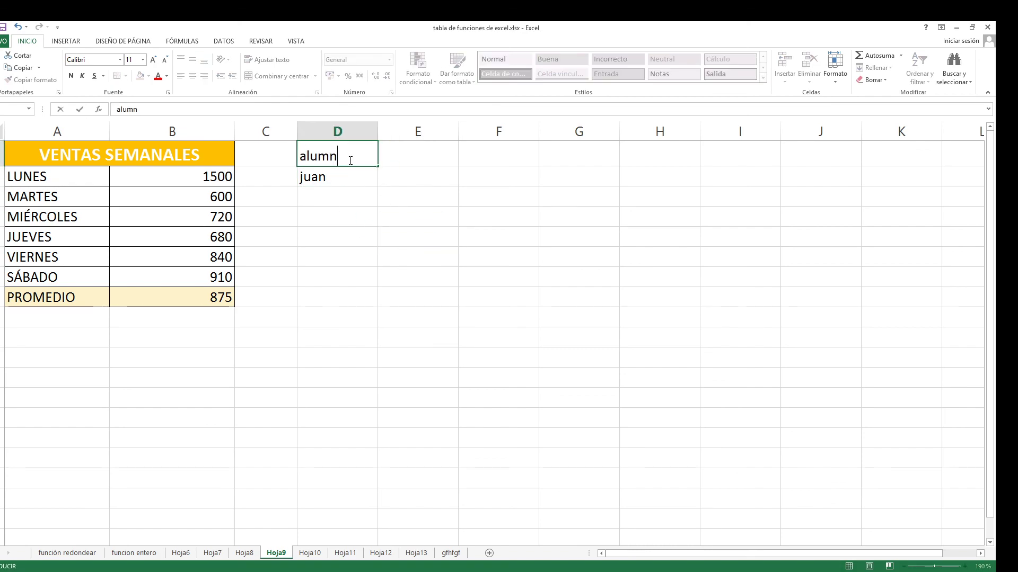
{"action": "type", "text": "o"}
{"action": "left_click", "coordinate": [406, 213]}
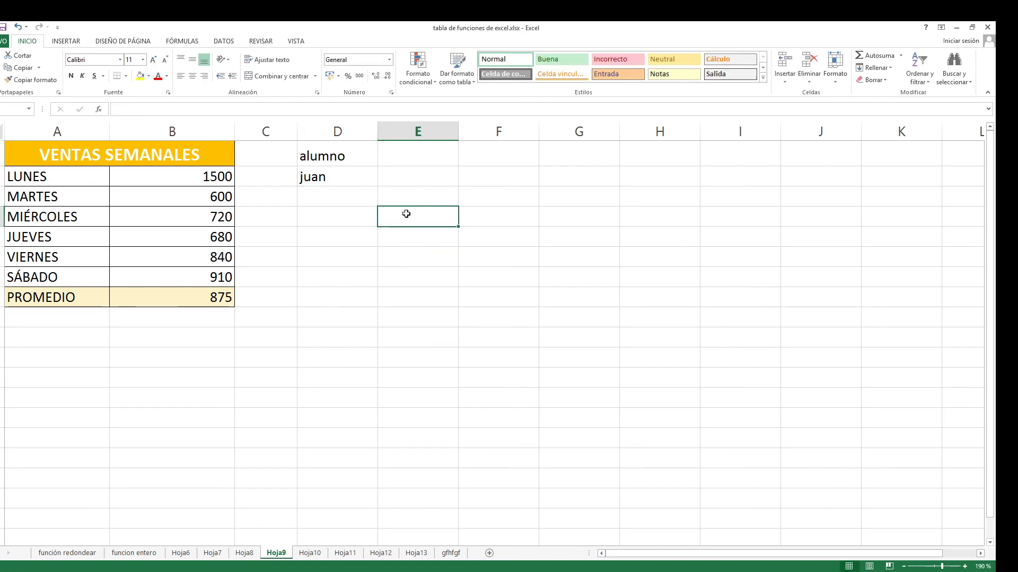
Add subject headers quimica, historia and biologia in E1:G1
{"action": "left_click", "coordinate": [405, 155]}
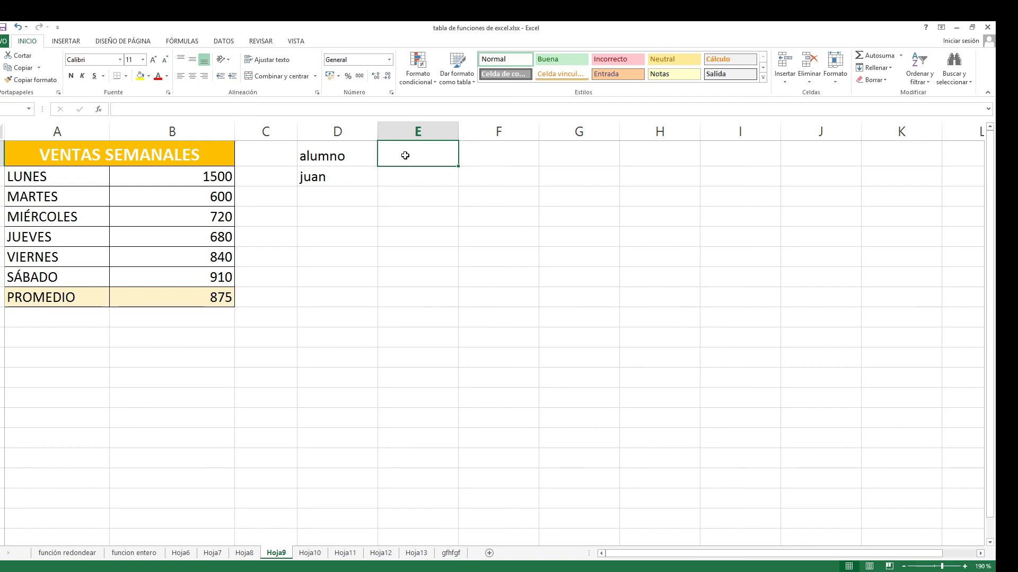
{"action": "type", "text": "qui"}
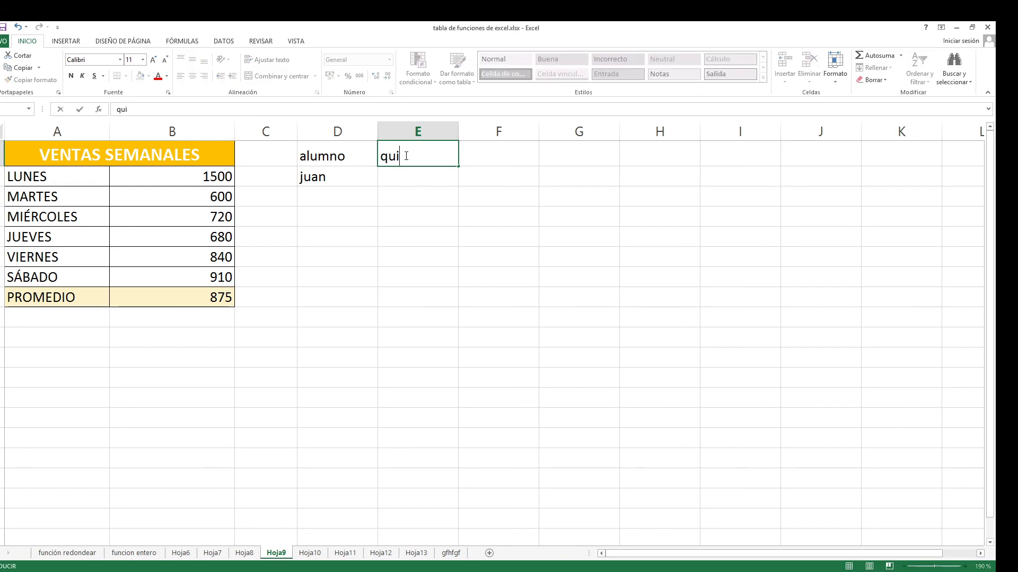
{"action": "type", "text": "mica"}
{"action": "key", "text": "Tab"}
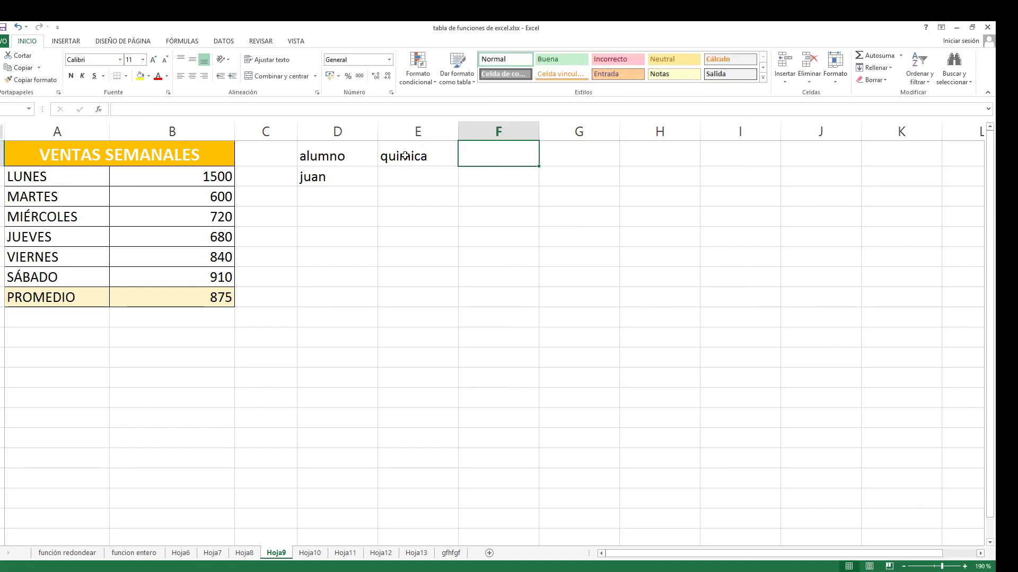
{"action": "type", "text": "histo"}
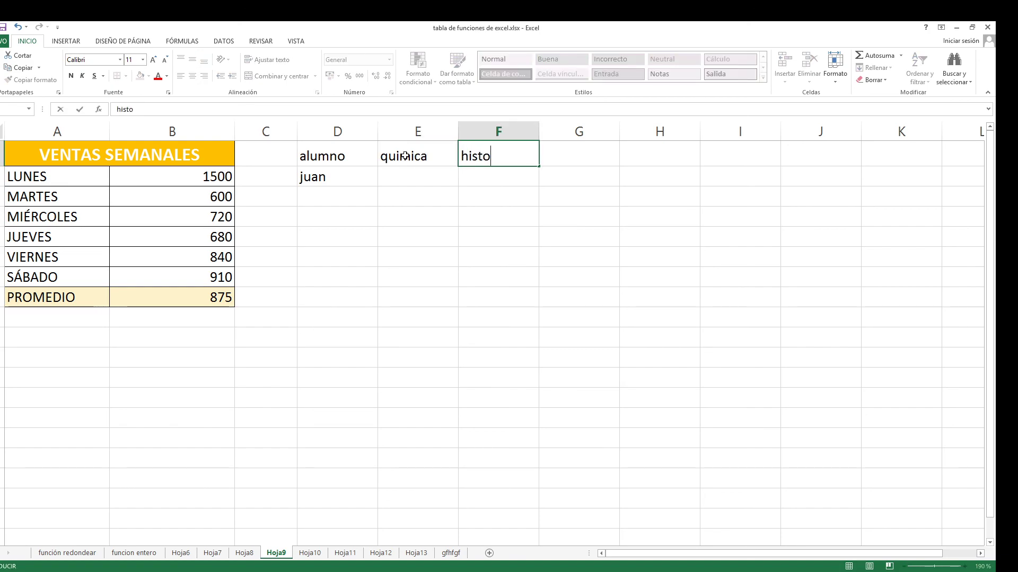
{"action": "type", "text": "ria"}
{"action": "key", "text": "Tab"}
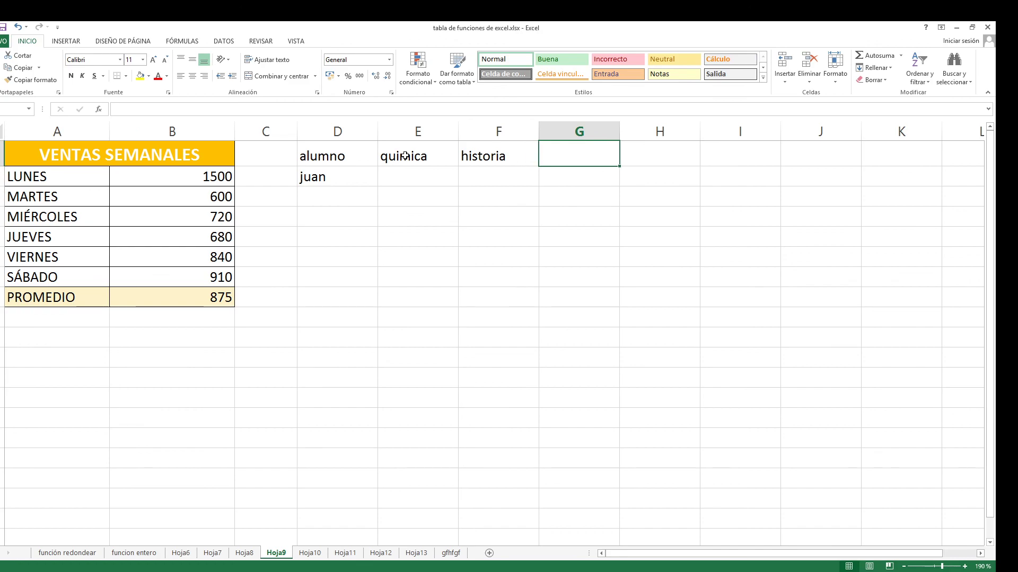
{"action": "type", "text": "bilo"}
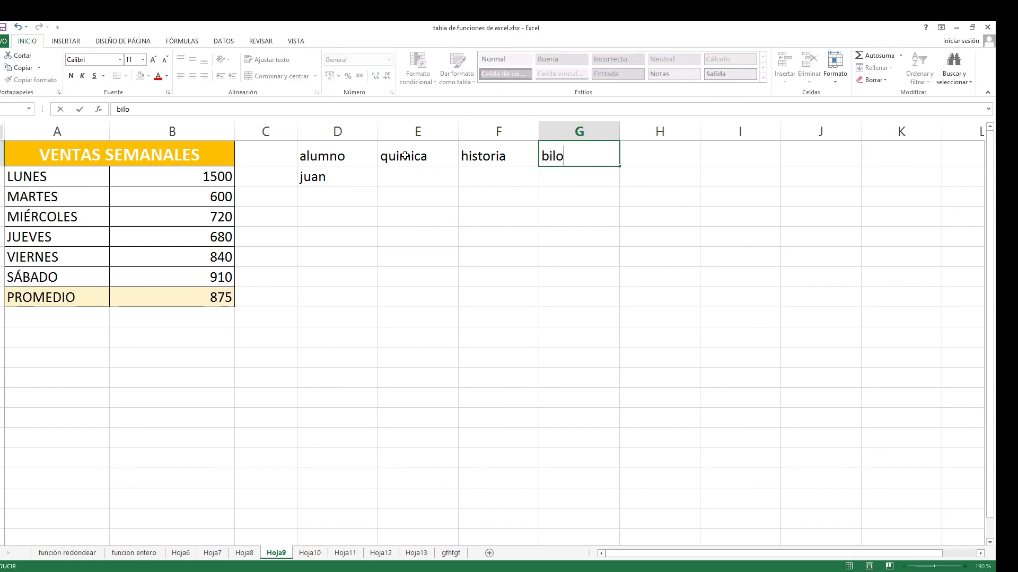
{"action": "key", "text": "BackSpace"}
{"action": "key", "text": "BackSpace"}
{"action": "type", "text": "olog"}
{"action": "type", "text": "ia"}
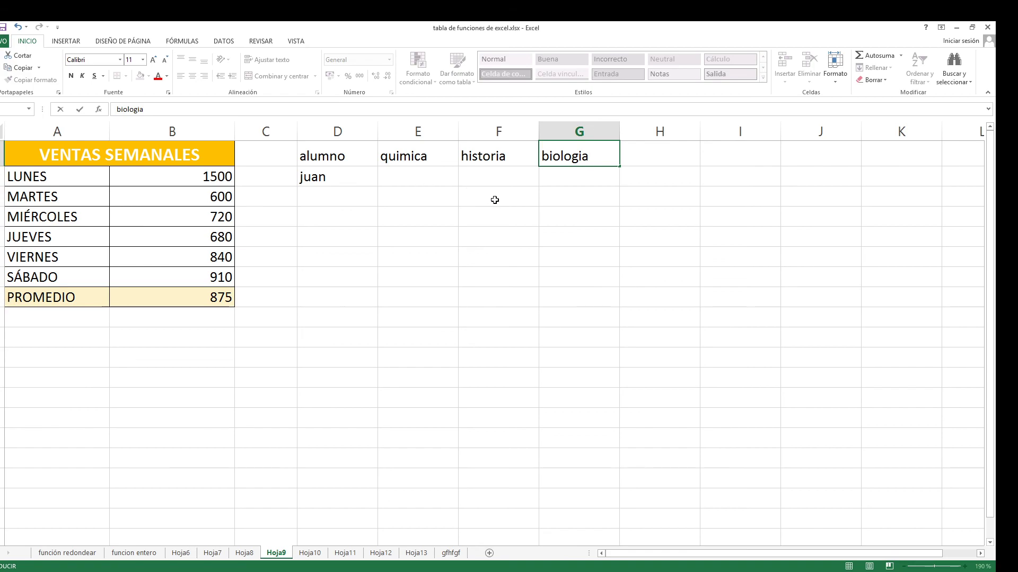
{"action": "left_click", "coordinate": [494, 200]}
{"action": "left_click", "coordinate": [436, 172]}
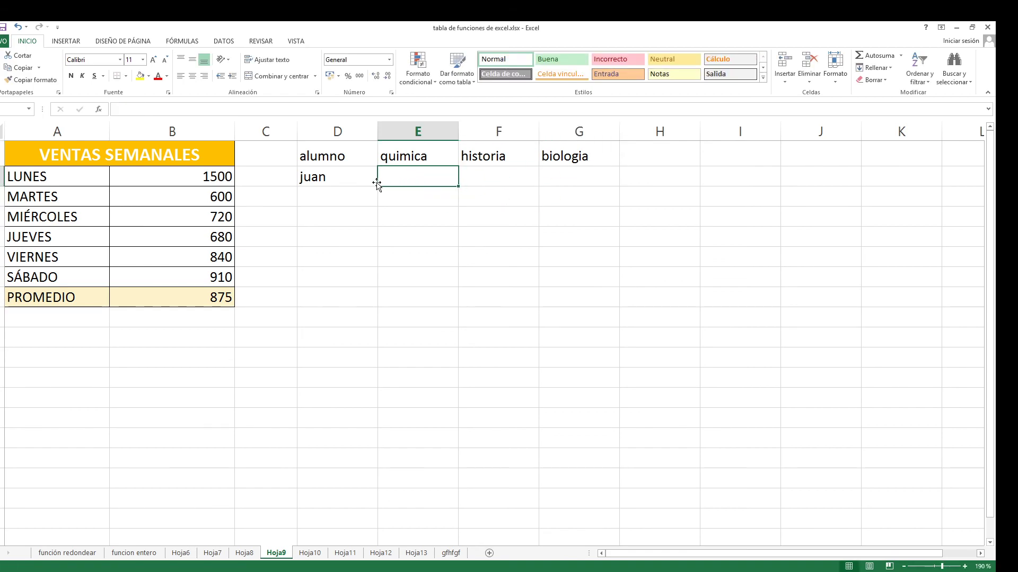
Enter juan's grades 15, 20 and 18 for quimica, historia and biologia
{"action": "left_click", "coordinate": [342, 180]}
{"action": "left_click", "coordinate": [427, 178]}
{"action": "type", "text": "15"}
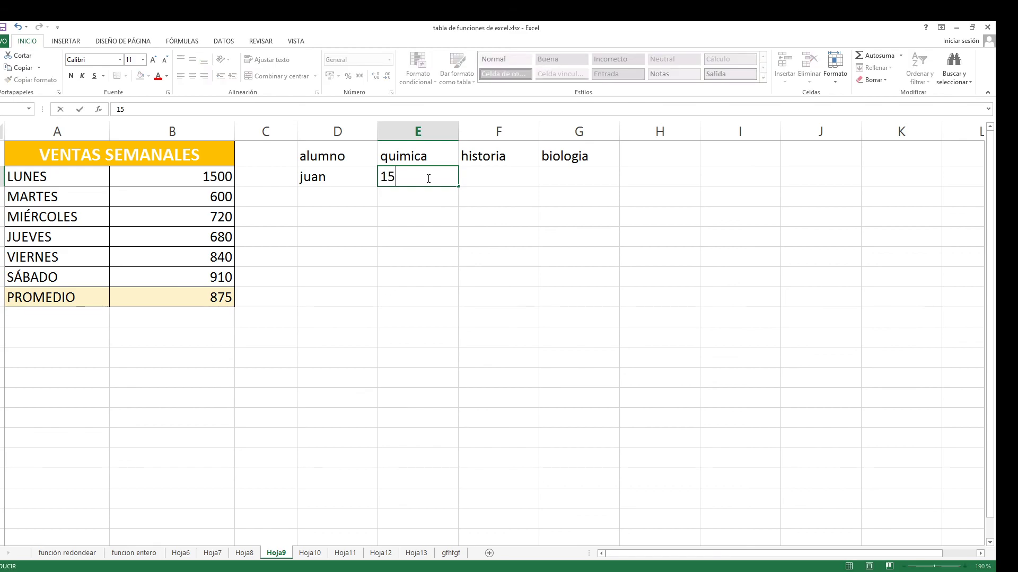
{"action": "left_click", "coordinate": [477, 178]}
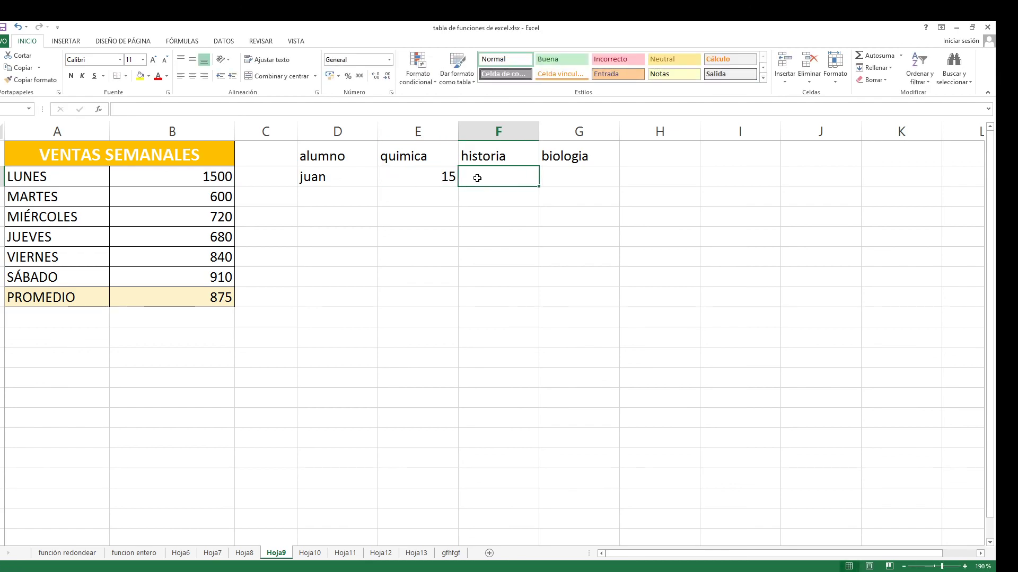
{"action": "type", "text": "2"}
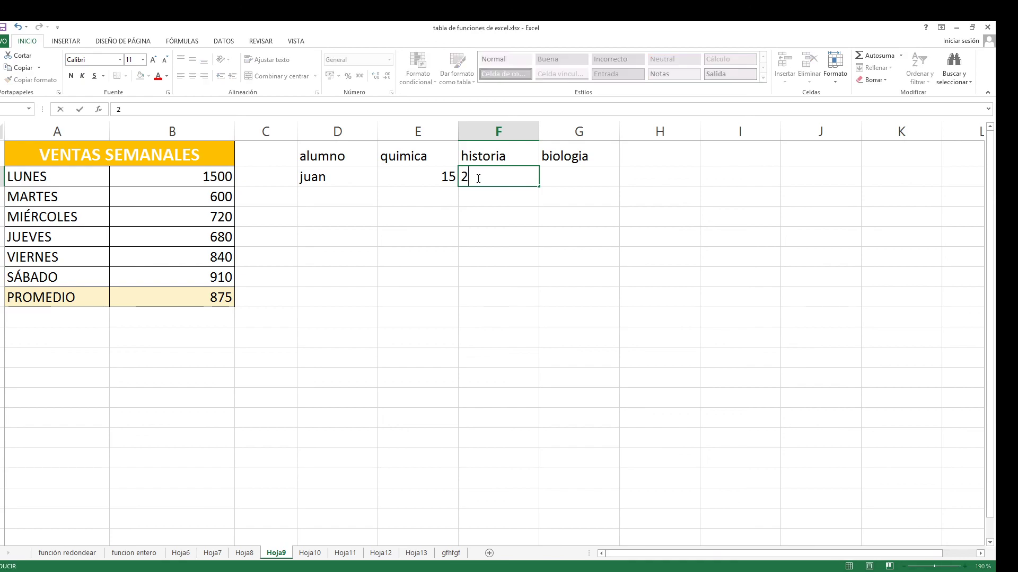
{"action": "type", "text": "0"}
{"action": "left_click", "coordinate": [559, 172]}
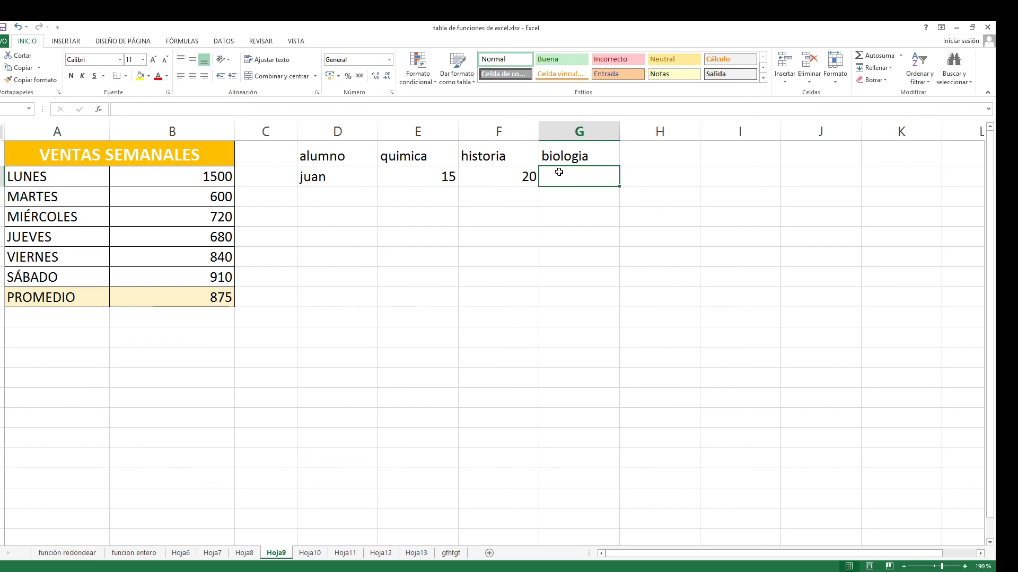
{"action": "type", "text": "18"}
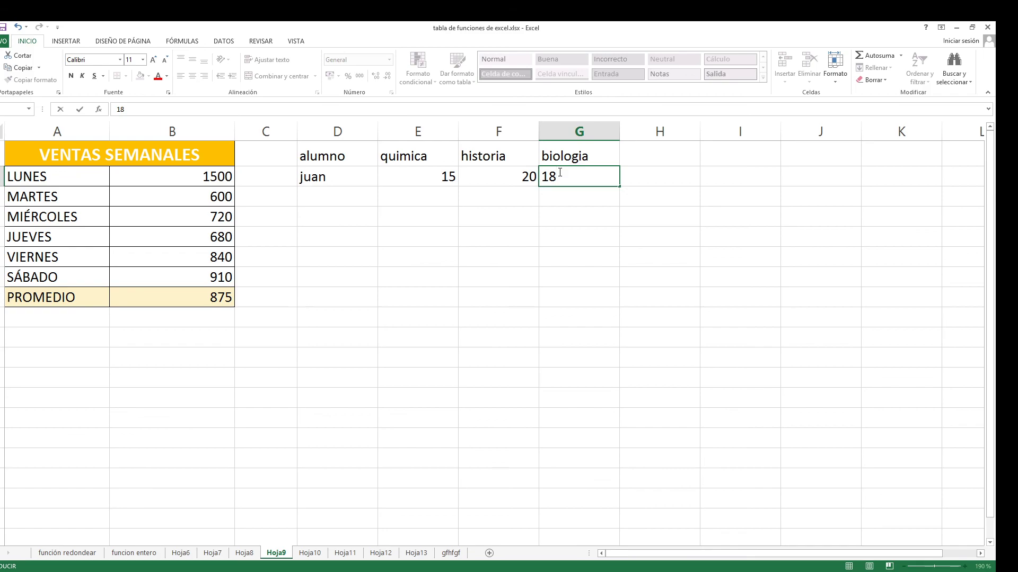
{"action": "key", "text": "Tab"}
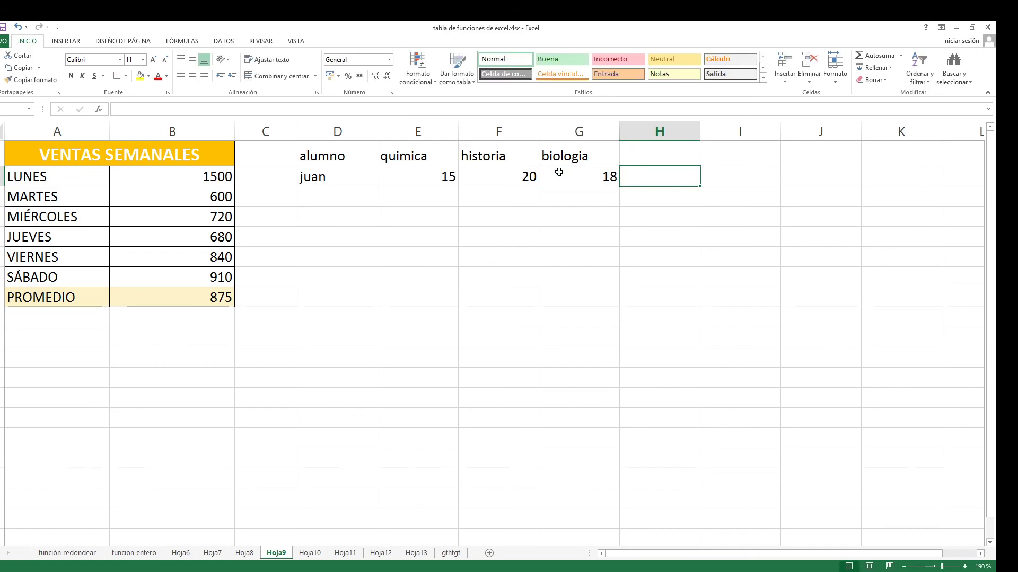
Add the heading promedio in H1
{"action": "left_click", "coordinate": [682, 156]}
{"action": "type", "text": "proem"}
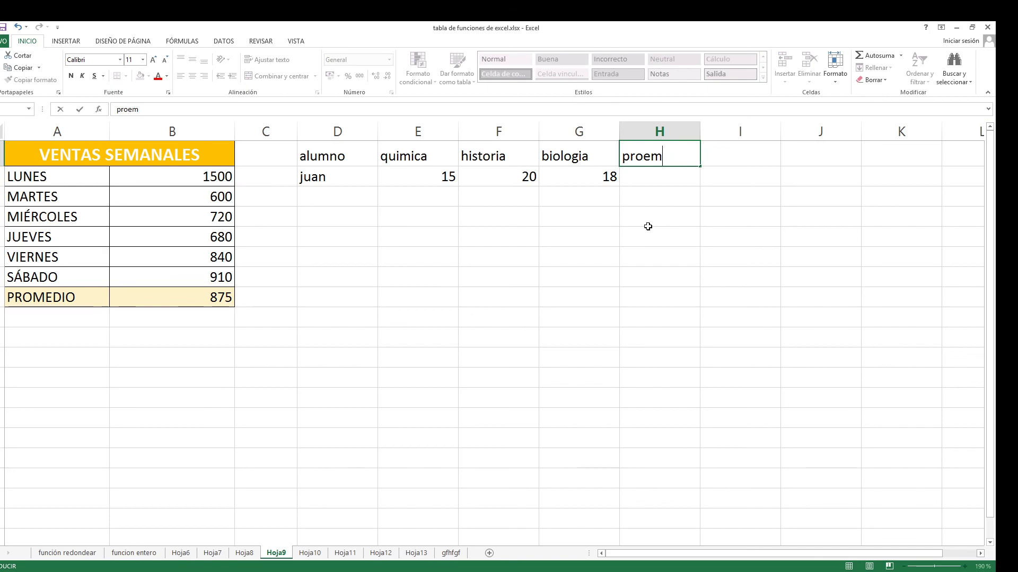
{"action": "key", "text": "BackSpace"}
{"action": "key", "text": "BackSpace"}
{"action": "type", "text": "medio"}
{"action": "key", "text": "Return"}
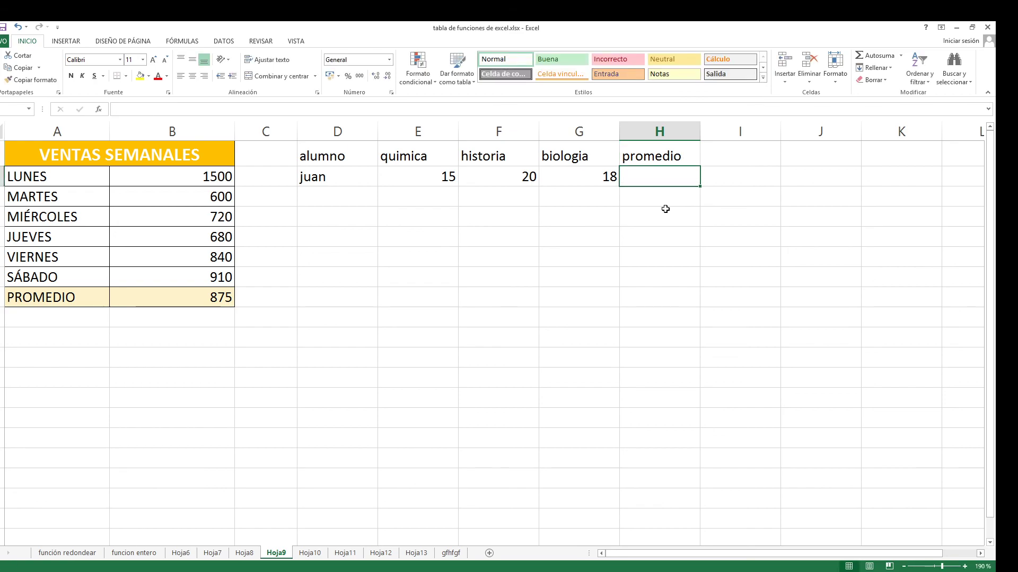
Enter =promedio(E2:G2) in H2 so juan's average shows 17.6666667
{"action": "type", "text": "="}
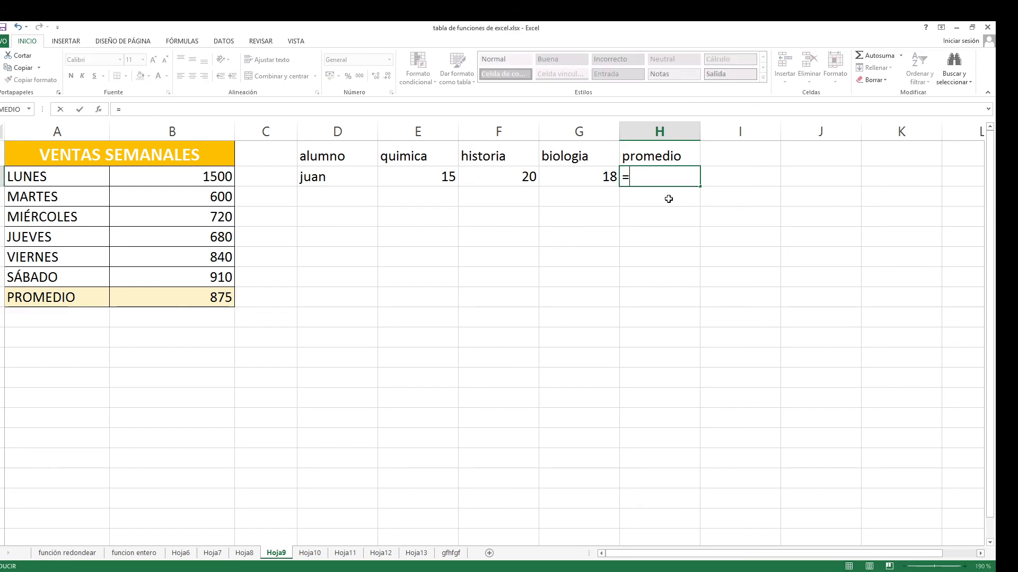
{"action": "type", "text": "promed"}
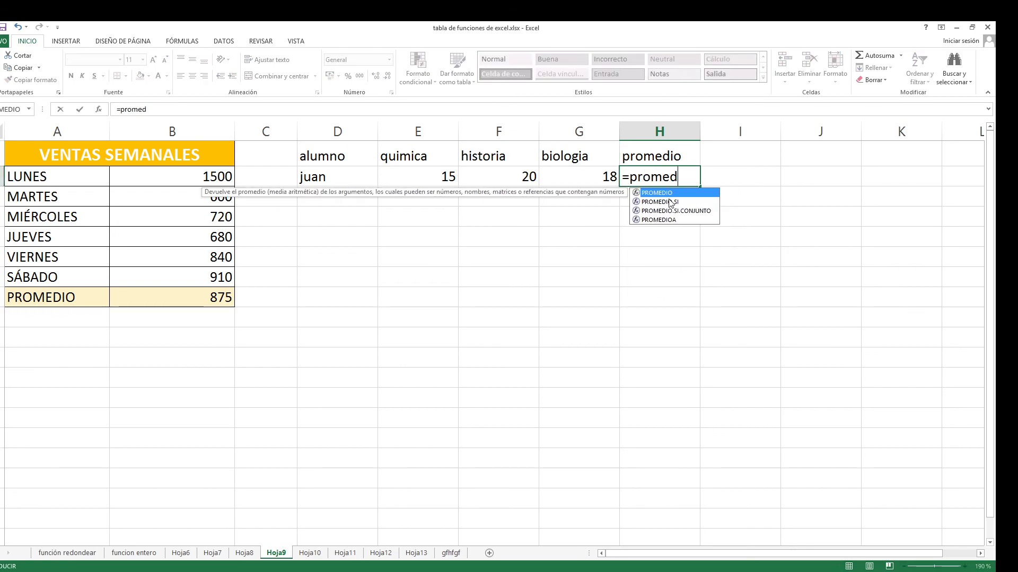
{"action": "type", "text": "io("}
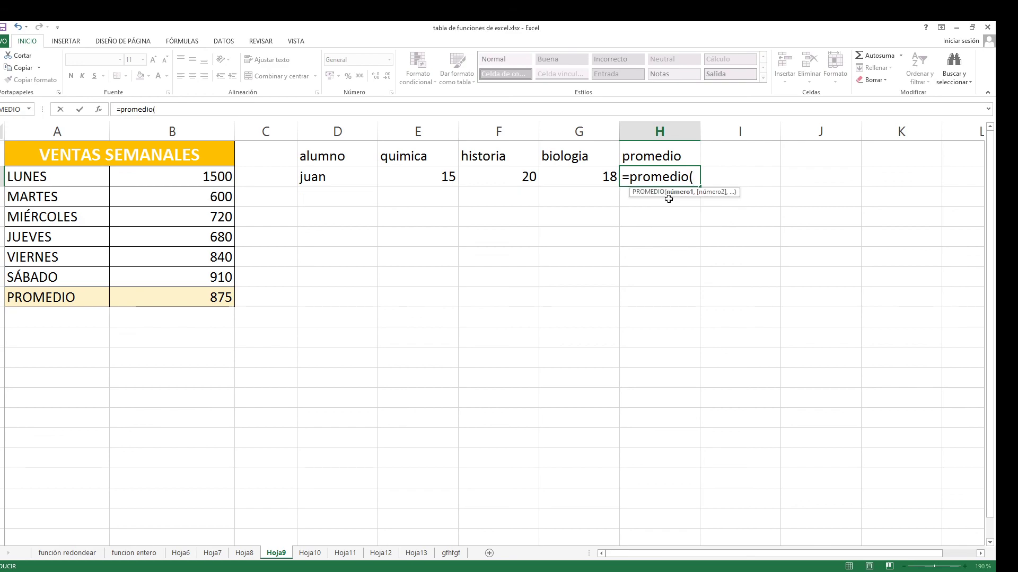
{"action": "left_click", "coordinate": [434, 178]}
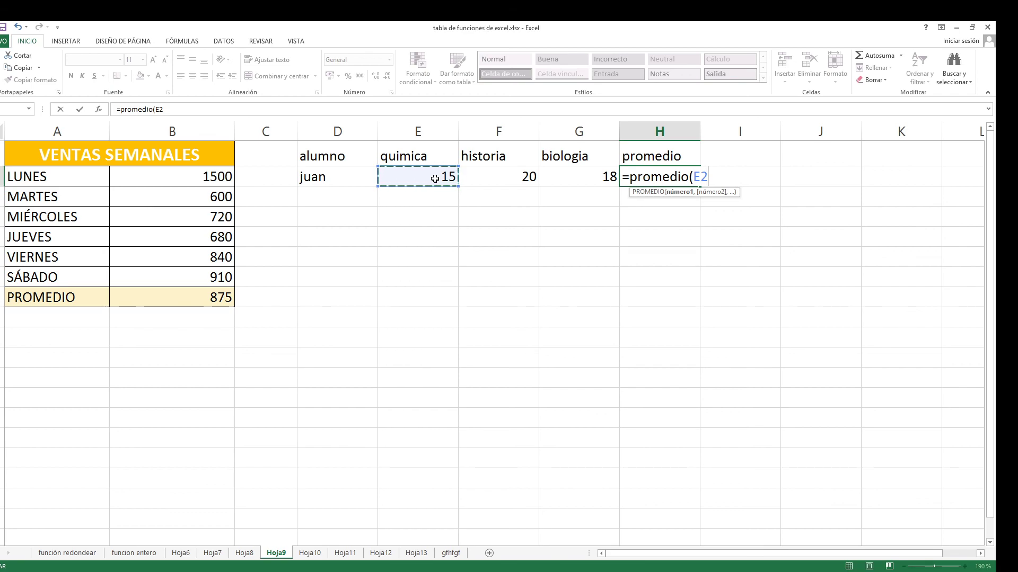
{"action": "left_click_drag", "start_coordinate": [435, 178], "coordinate": [566, 170]}
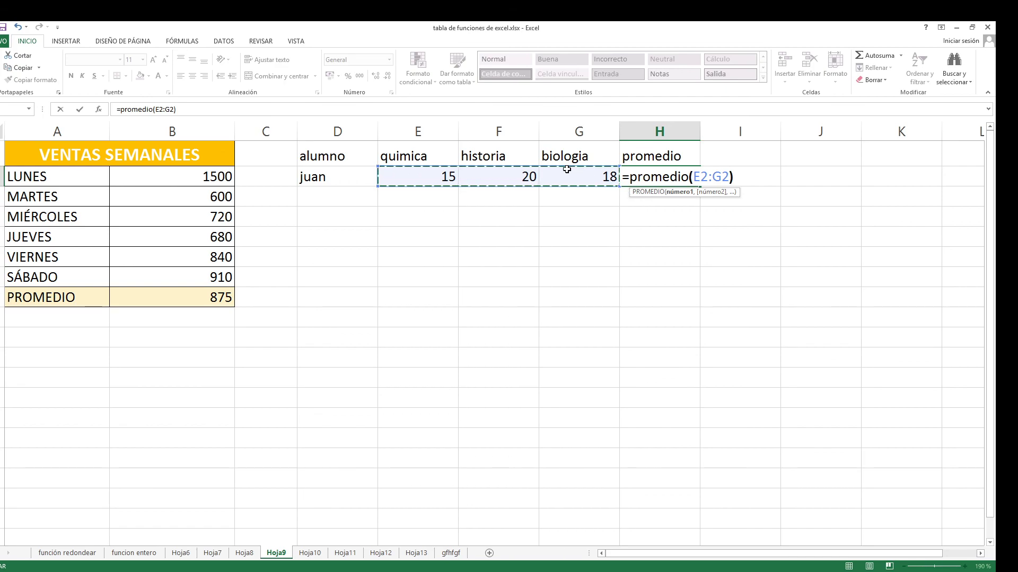
{"action": "key", "text": "Return"}
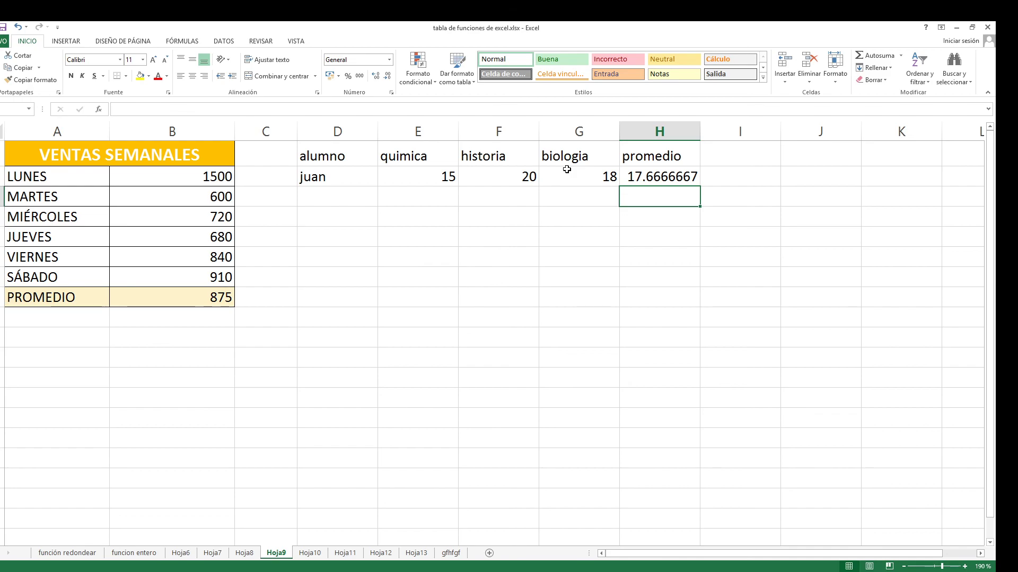
{"action": "left_click", "coordinate": [325, 211]}
{"action": "left_click", "coordinate": [329, 196]}
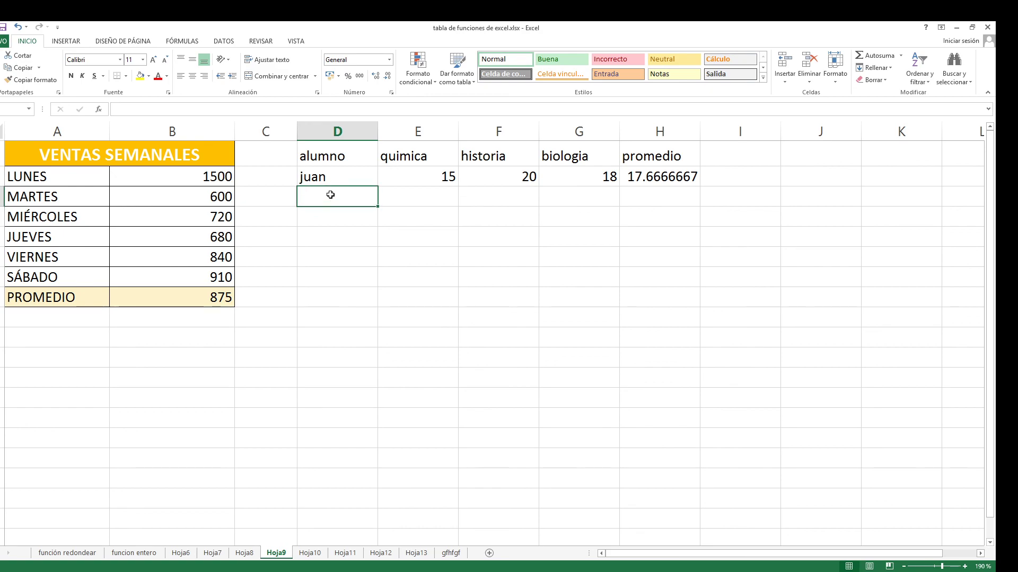
Enter luz in D3 with quimica 20, historia 20 and biologia 5
{"action": "type", "text": "lu"}
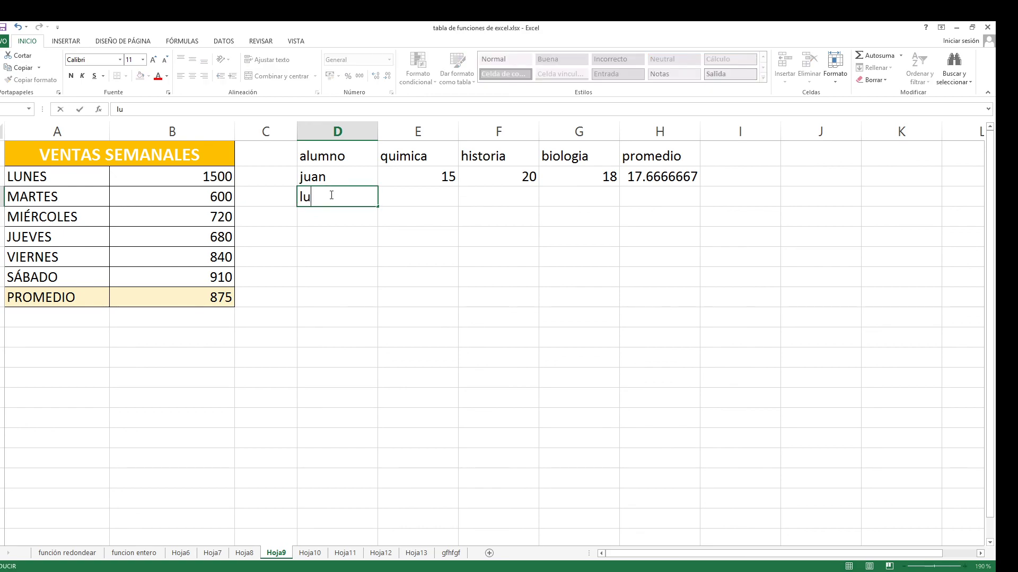
{"action": "type", "text": "z"}
{"action": "key", "text": "Tab"}
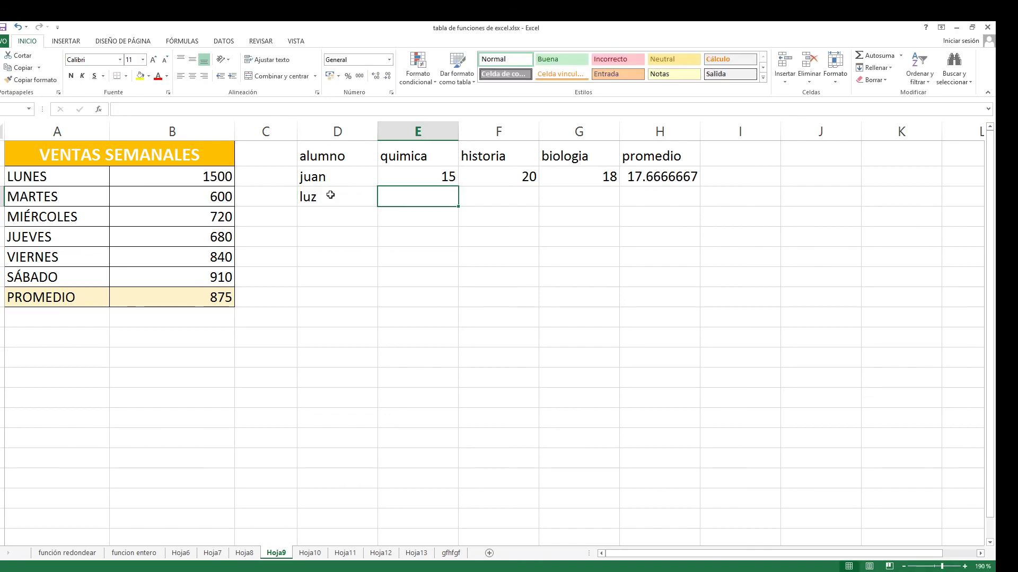
{"action": "type", "text": "20"}
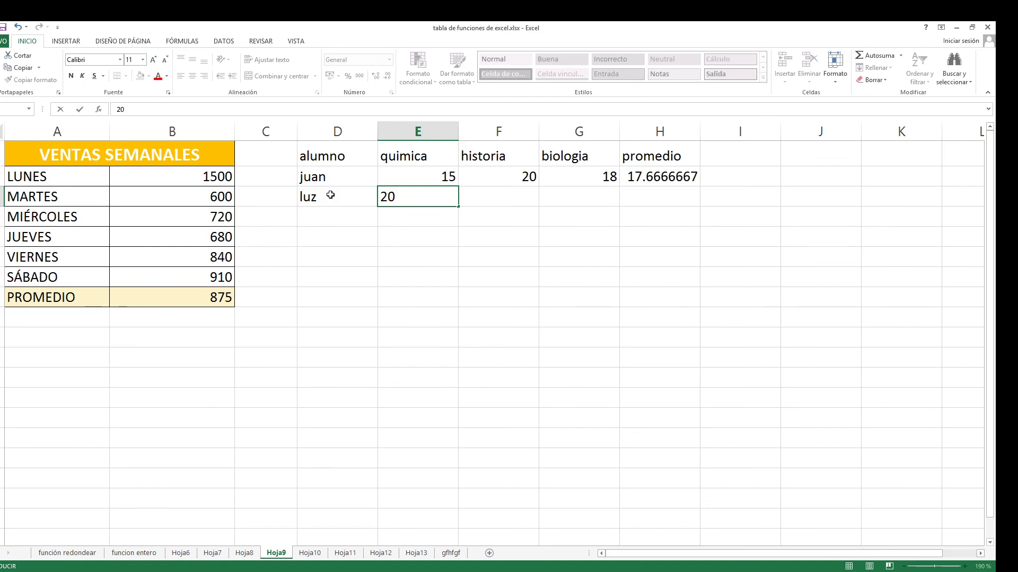
{"action": "key", "text": "Tab"}
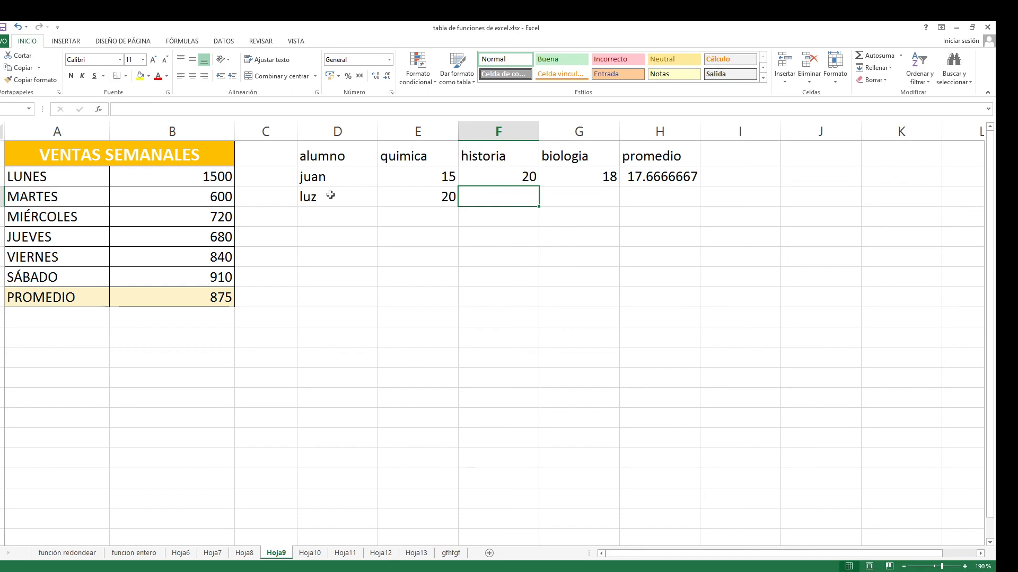
{"action": "type", "text": "20"}
{"action": "key", "text": "Tab"}
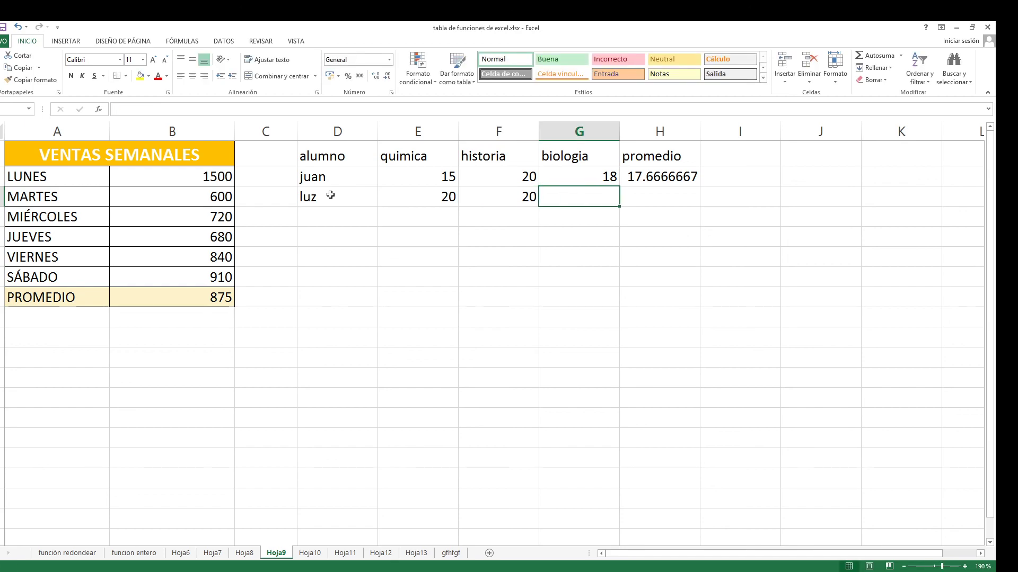
{"action": "type", "text": "5"}
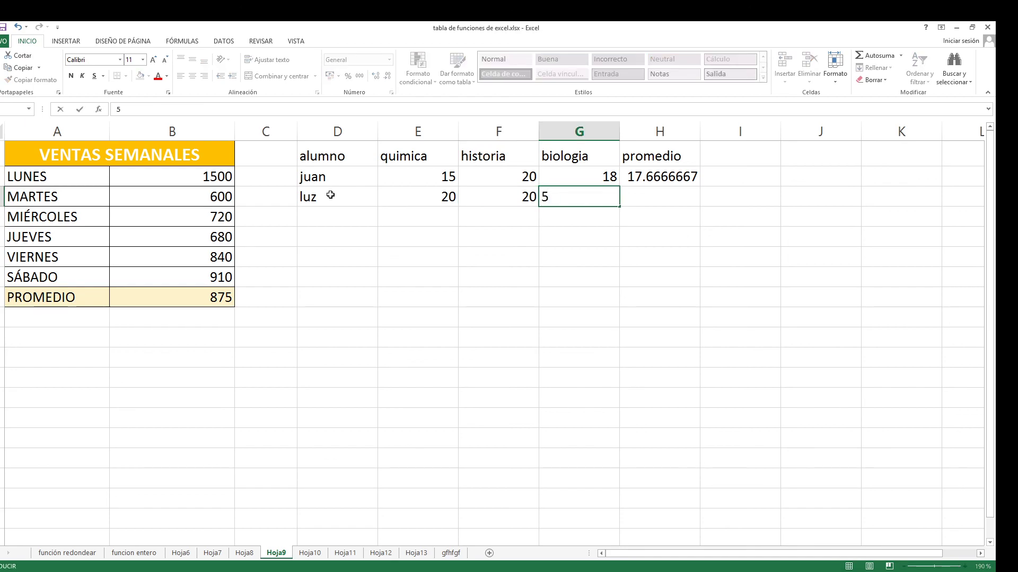
{"action": "left_click", "coordinate": [634, 278]}
Enter =promedio(E3:G3) in H3 so luz's average shows 15
{"action": "left_click", "coordinate": [655, 195]}
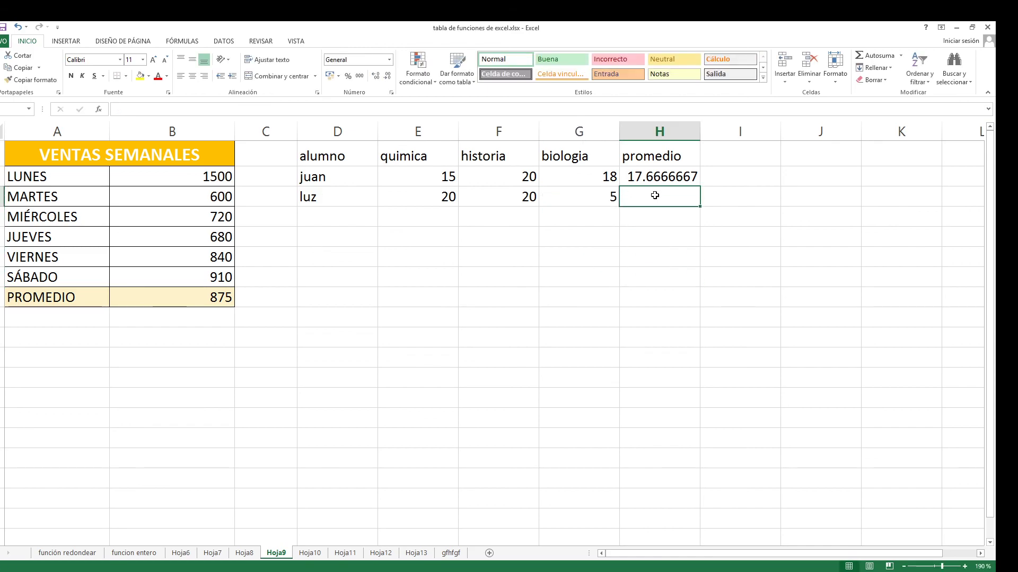
{"action": "type", "text": "="}
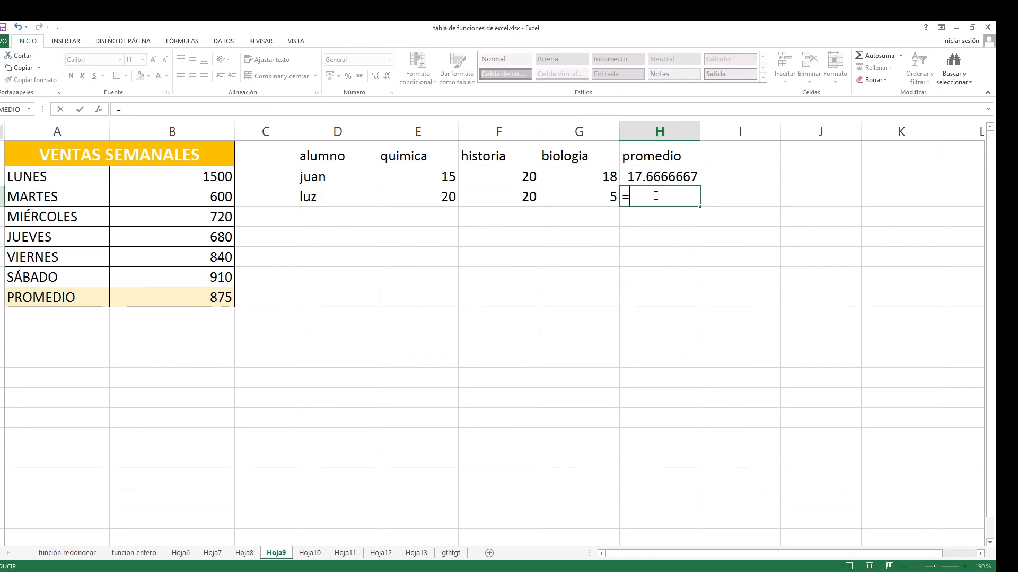
{"action": "type", "text": "promed"}
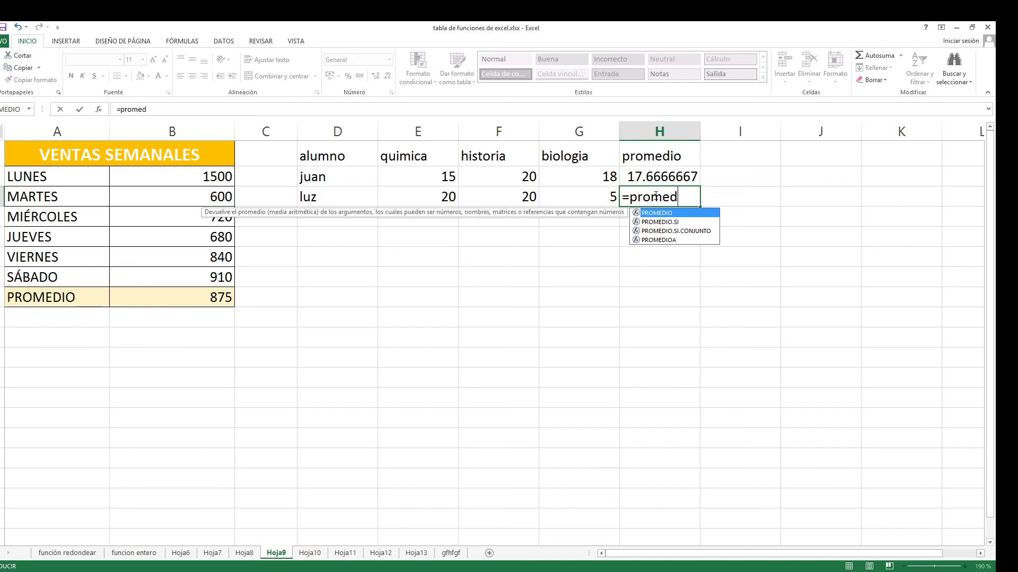
{"action": "type", "text": "io("}
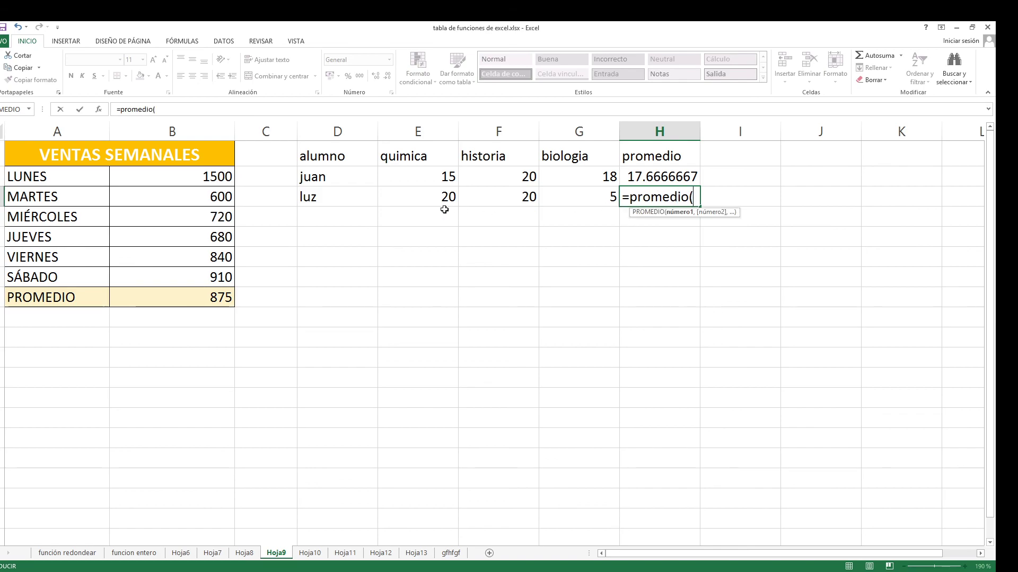
{"action": "left_click_drag", "start_coordinate": [412, 196], "coordinate": [573, 191]}
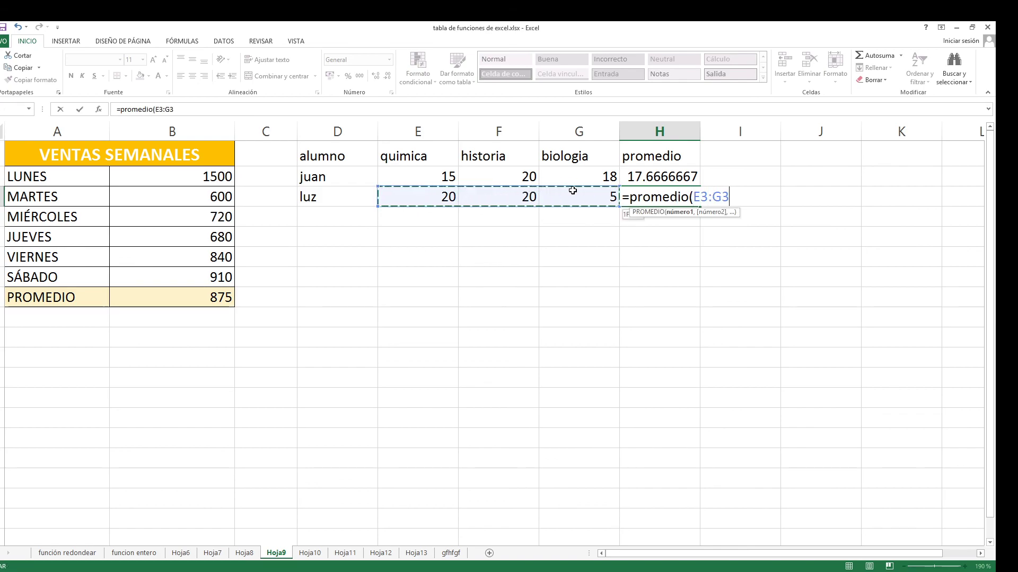
{"action": "type", "text": ")"}
{"action": "key", "text": "Return"}
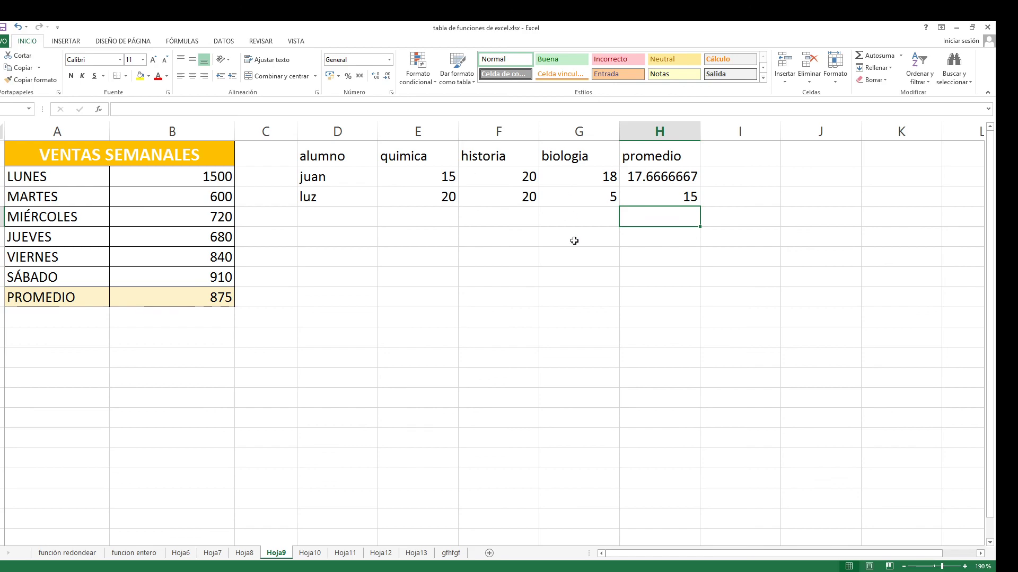
{"action": "left_click", "coordinate": [666, 179]}
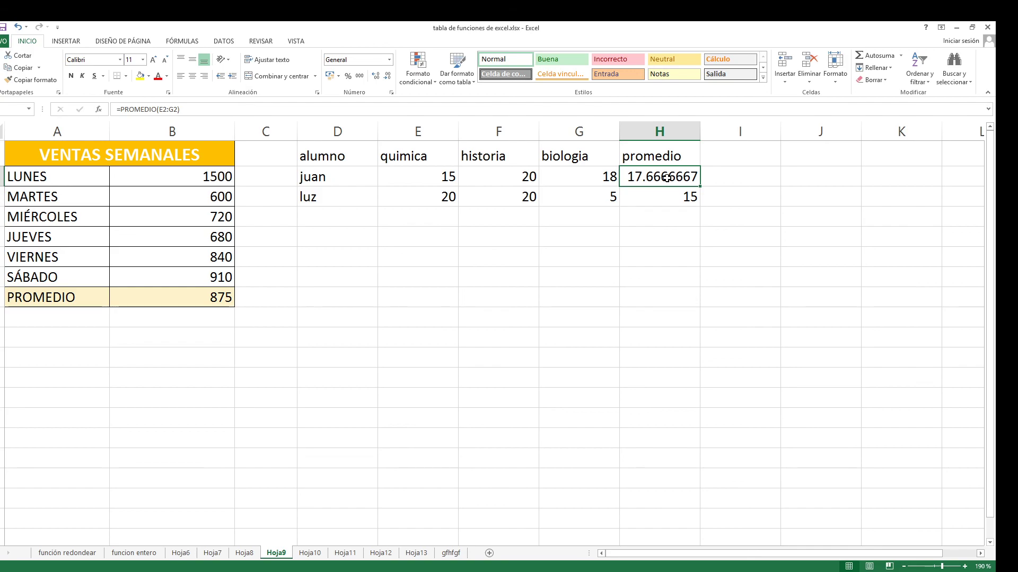
Enter =entero(H2) in I2 to show juan's whole-number average, 17
{"action": "left_click", "coordinate": [676, 233]}
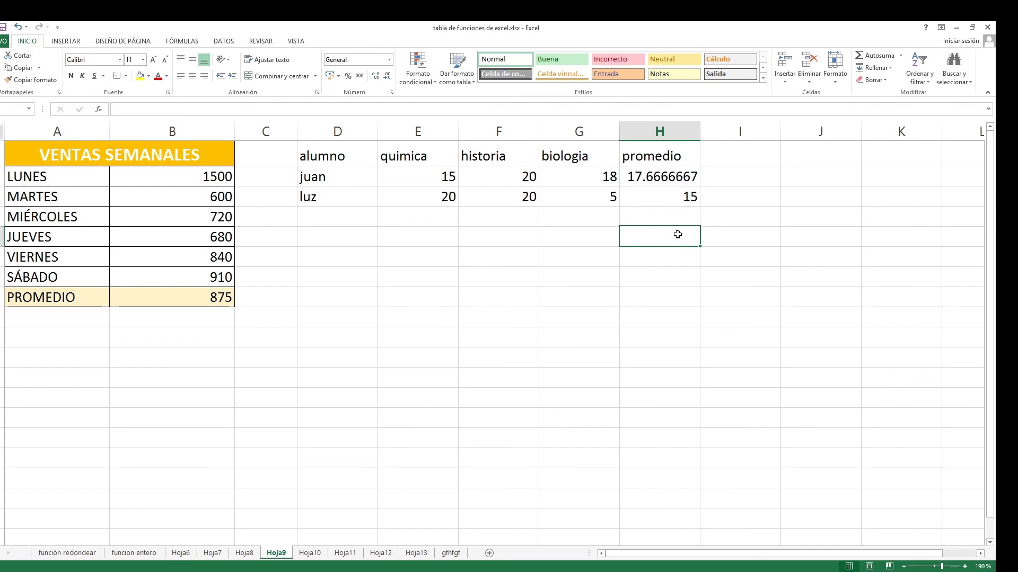
{"action": "left_click", "coordinate": [682, 181]}
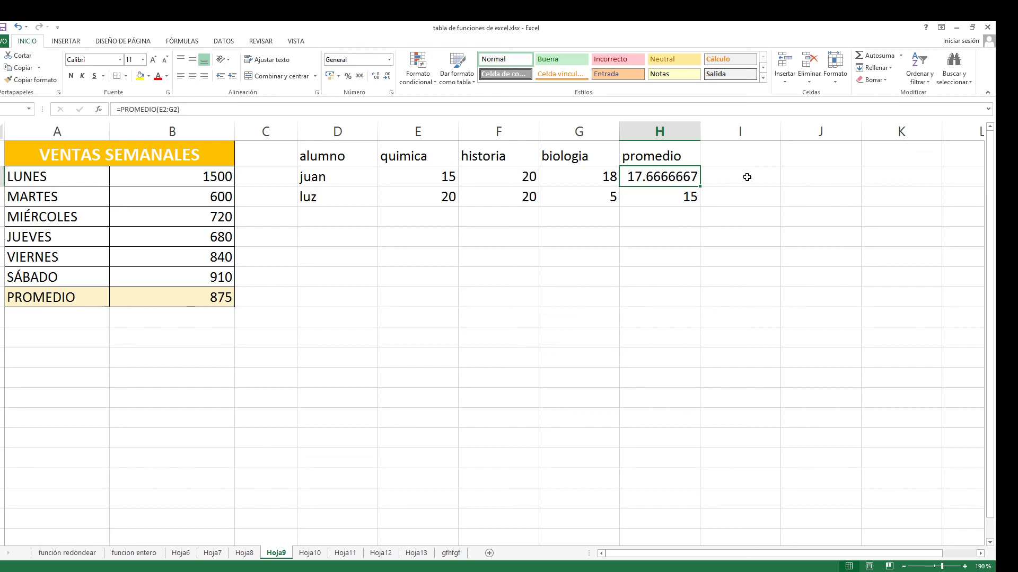
{"action": "mouse_move", "coordinate": [696, 181]}
{"action": "left_mouse_down"}
{"action": "mouse_move", "coordinate": [743, 165]}
{"action": "mouse_move", "coordinate": [755, 174]}
{"action": "left_mouse_up"}
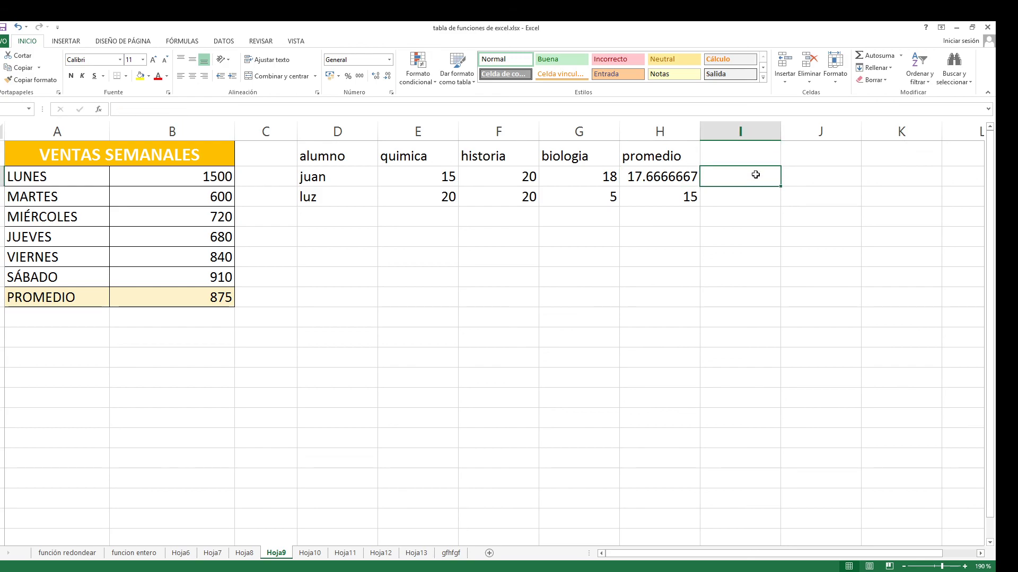
{"action": "type", "text": "="}
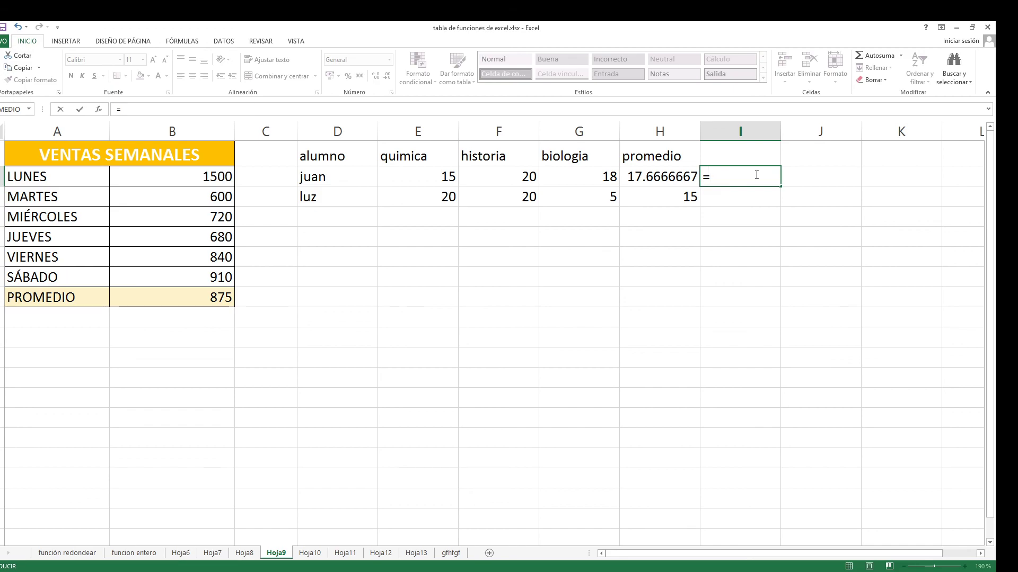
{"action": "type", "text": "enter"}
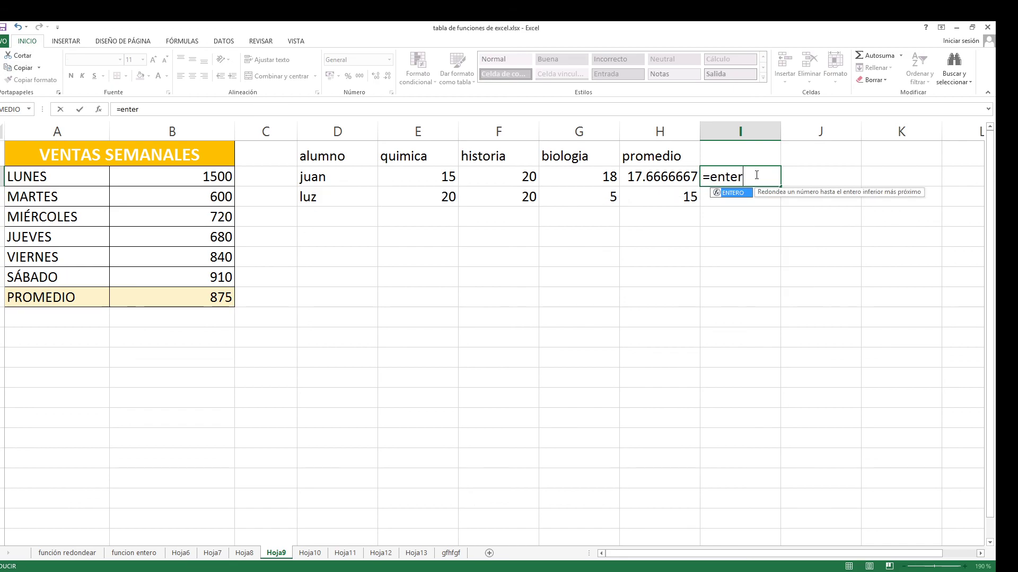
{"action": "type", "text": "o("}
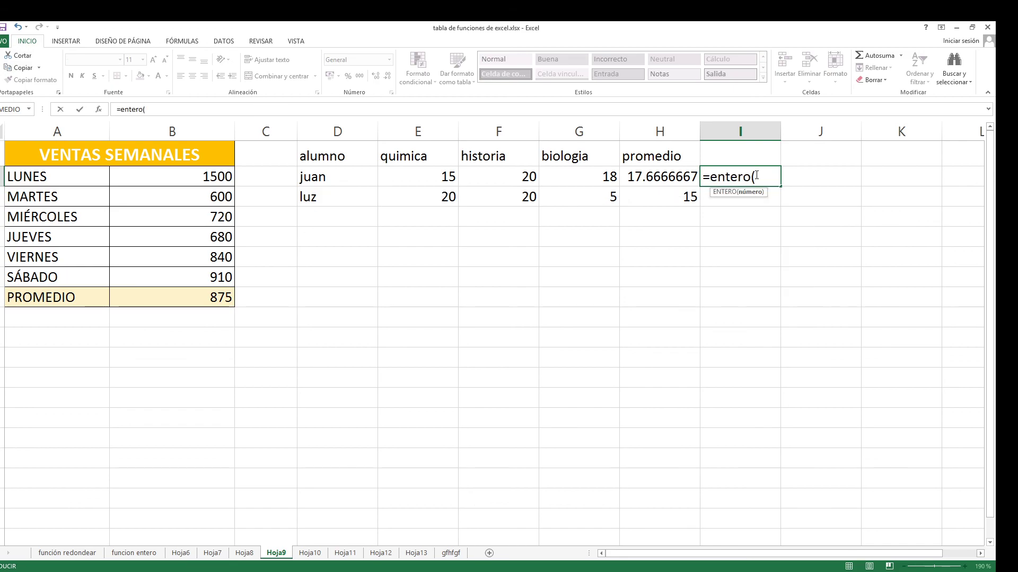
{"action": "left_click", "coordinate": [681, 177]}
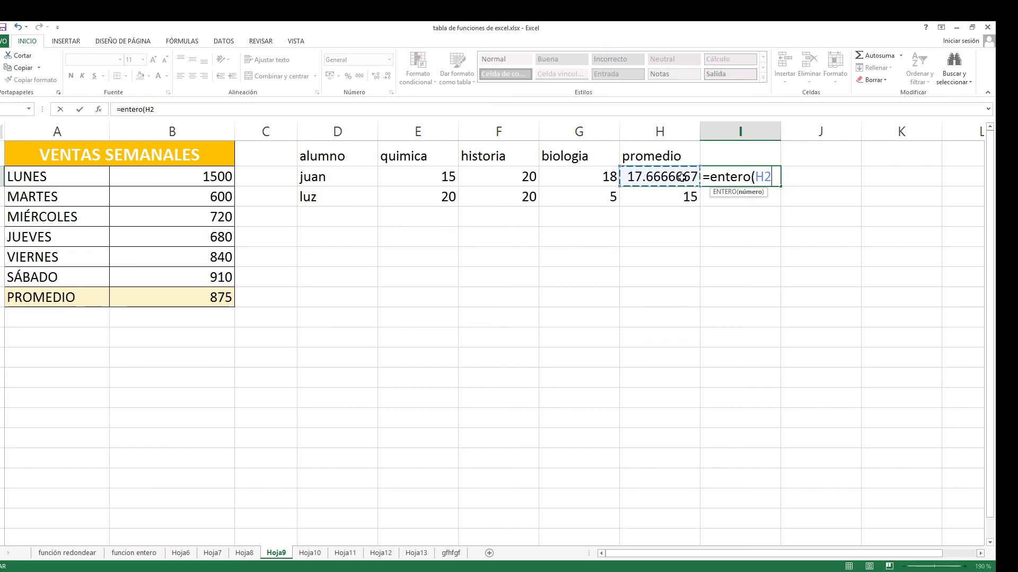
{"action": "key", "text": "Return"}
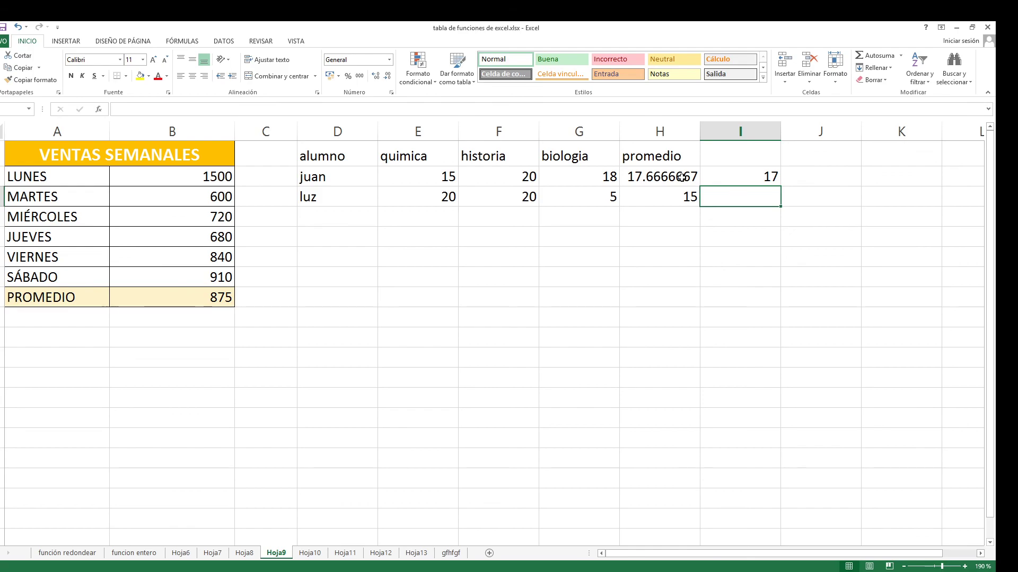
{"action": "left_click", "coordinate": [709, 253]}
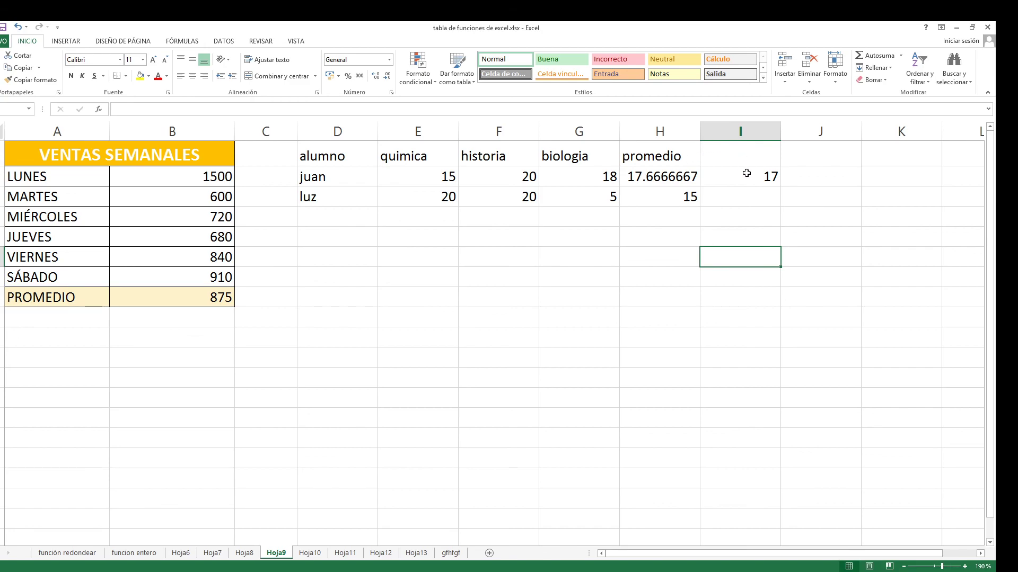
{"action": "left_click", "coordinate": [746, 174]}
Delete the student grades range D1:I4, leaving only the VENTAS SEMANALES table
{"action": "mouse_move", "coordinate": [309, 151]}
{"action": "left_mouse_down"}
{"action": "mouse_move", "coordinate": [788, 214]}
{"action": "mouse_move", "coordinate": [755, 207]}
{"action": "left_mouse_up"}
{"action": "key", "text": "Delete"}
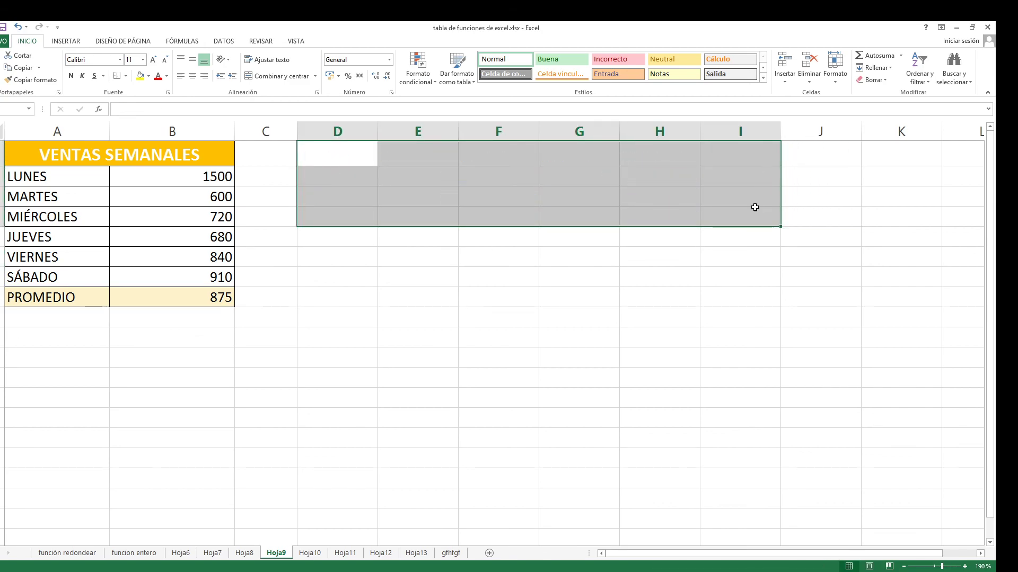
{"action": "left_click", "coordinate": [571, 383]}
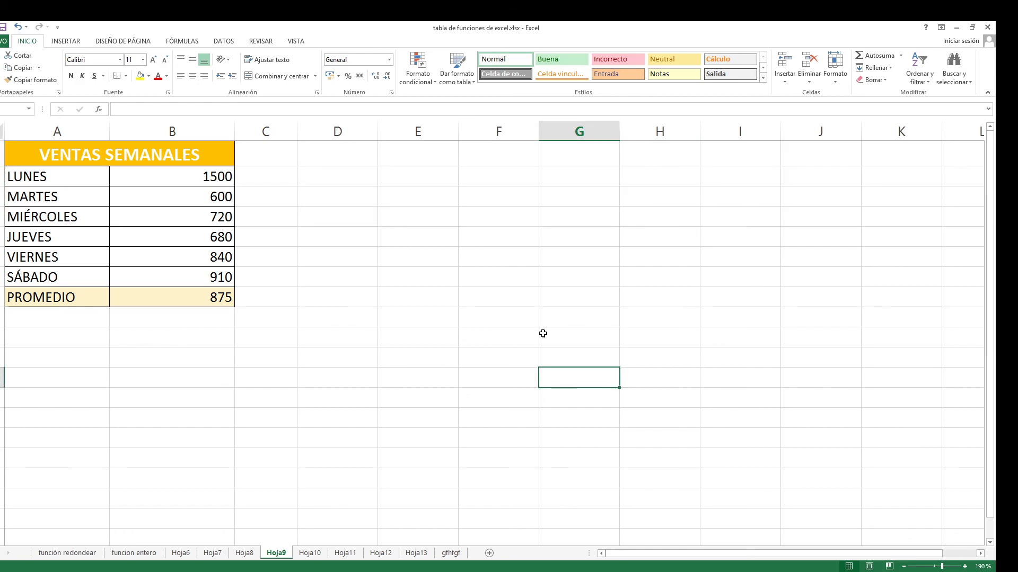
{"action": "key", "text": "alt+Tab"}
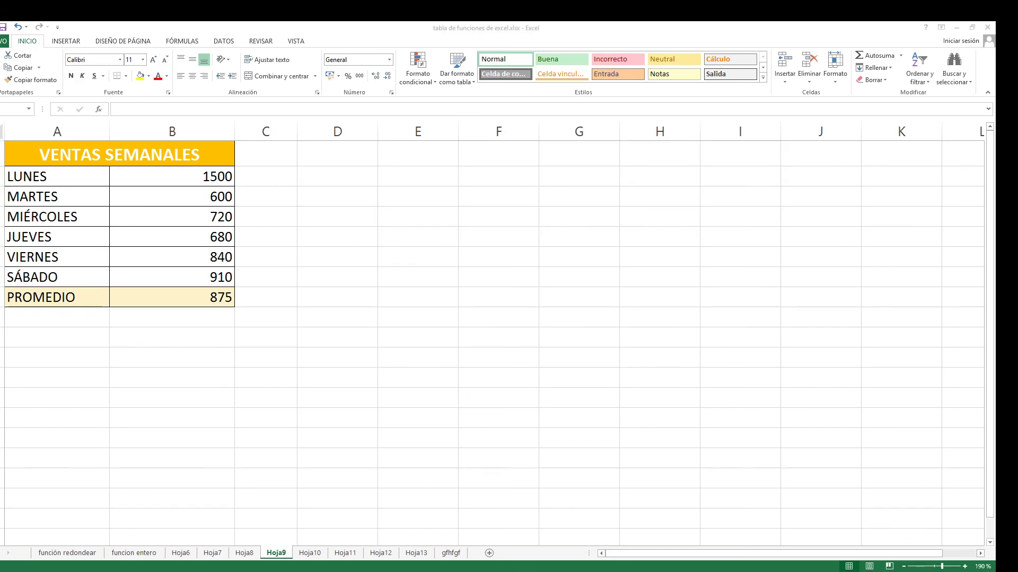
Scroll through the FICHA-01 PDF to its final tables page, then close it
{"action": "scroll", "coordinate": [573, 382], "scroll_direction": "down", "scroll_amount": 1}
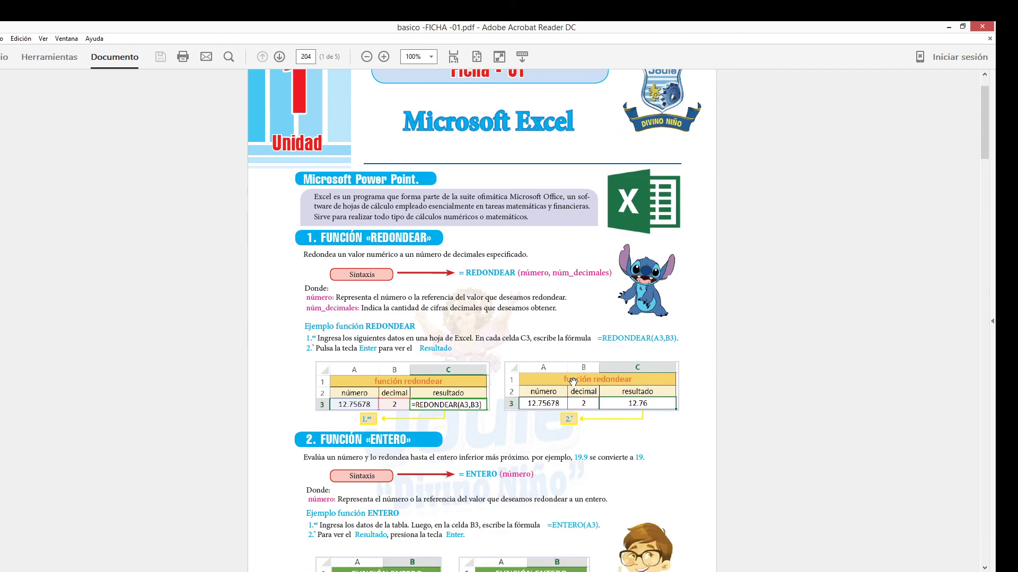
{"action": "scroll", "coordinate": [573, 381], "scroll_direction": "down", "scroll_amount": 3}
{"action": "scroll", "coordinate": [573, 382], "scroll_direction": "down", "scroll_amount": 3}
{"action": "scroll", "coordinate": [573, 382], "scroll_direction": "down", "scroll_amount": 3}
{"action": "scroll", "coordinate": [573, 382], "scroll_direction": "down", "scroll_amount": 3}
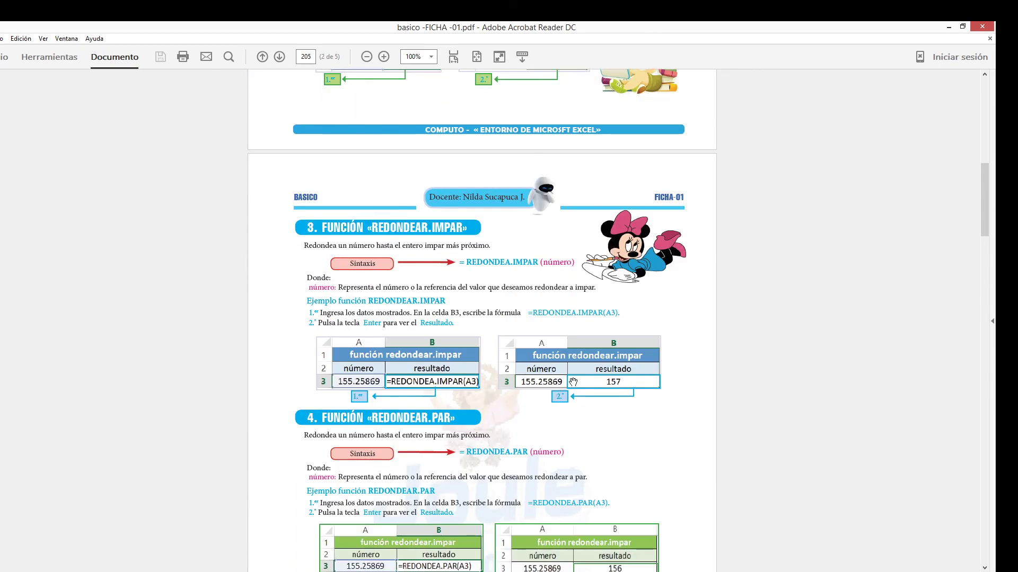
{"action": "scroll", "coordinate": [573, 382], "scroll_direction": "down", "scroll_amount": 3}
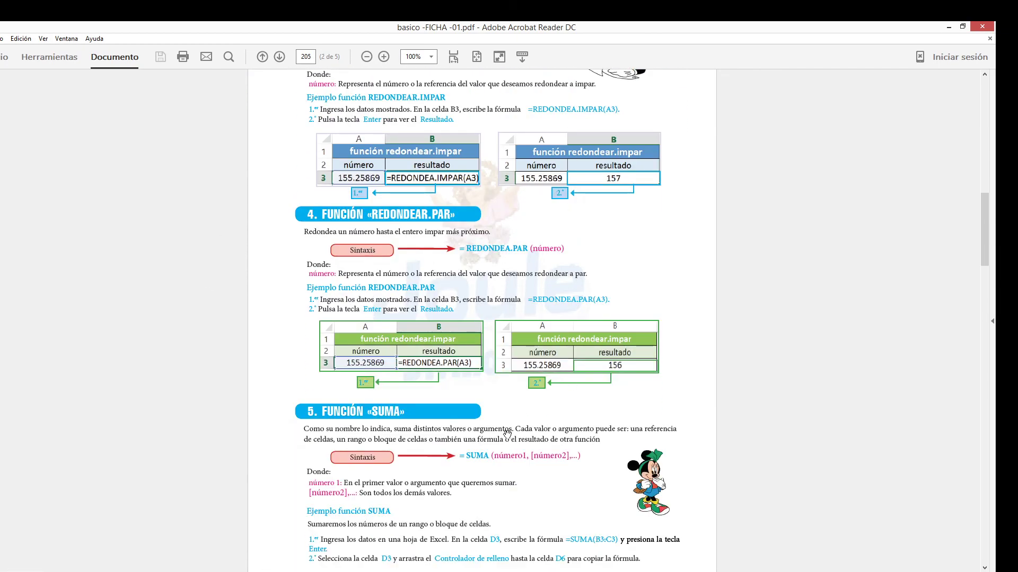
{"action": "scroll", "coordinate": [507, 433], "scroll_direction": "down", "scroll_amount": 5}
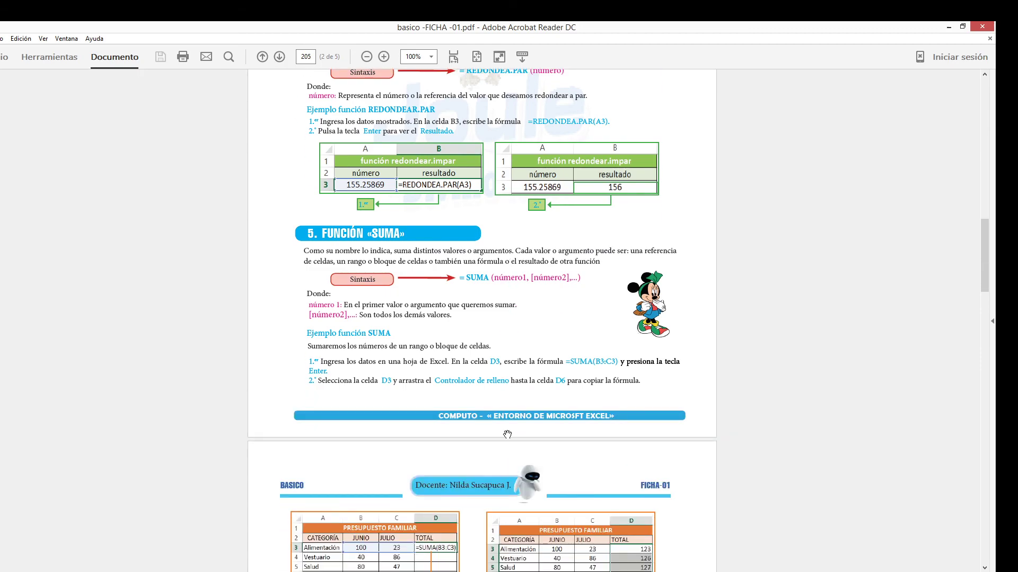
{"action": "scroll", "coordinate": [507, 433], "scroll_direction": "down", "scroll_amount": 6}
{"action": "scroll", "coordinate": [507, 433], "scroll_direction": "down", "scroll_amount": 3}
{"action": "scroll", "coordinate": [507, 434], "scroll_direction": "down", "scroll_amount": 3}
{"action": "scroll", "coordinate": [507, 433], "scroll_direction": "down", "scroll_amount": 4}
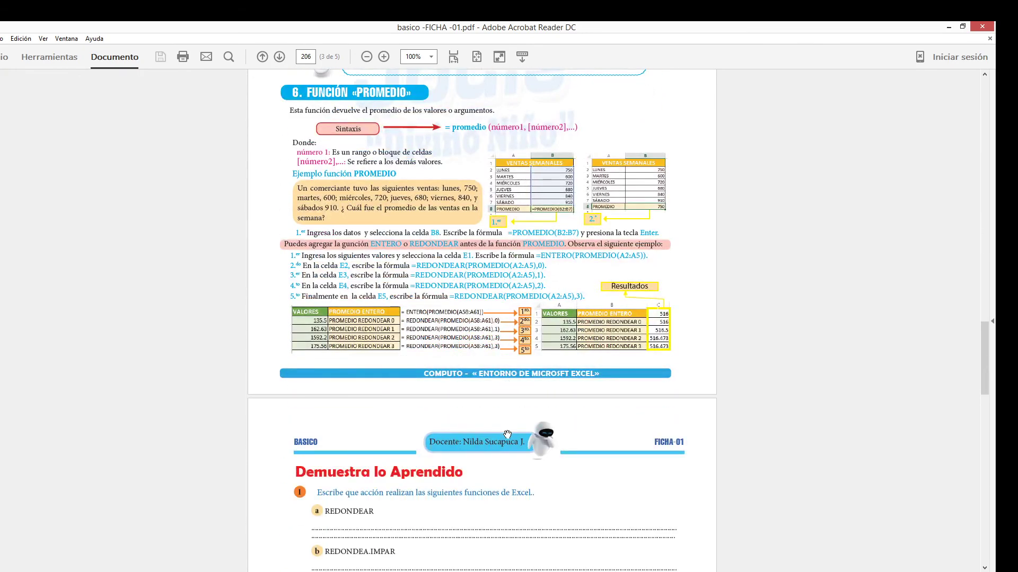
{"action": "scroll", "coordinate": [507, 433], "scroll_direction": "down", "scroll_amount": 4}
{"action": "scroll", "coordinate": [507, 434], "scroll_direction": "down", "scroll_amount": 4}
{"action": "scroll", "coordinate": [507, 434], "scroll_direction": "down", "scroll_amount": 3}
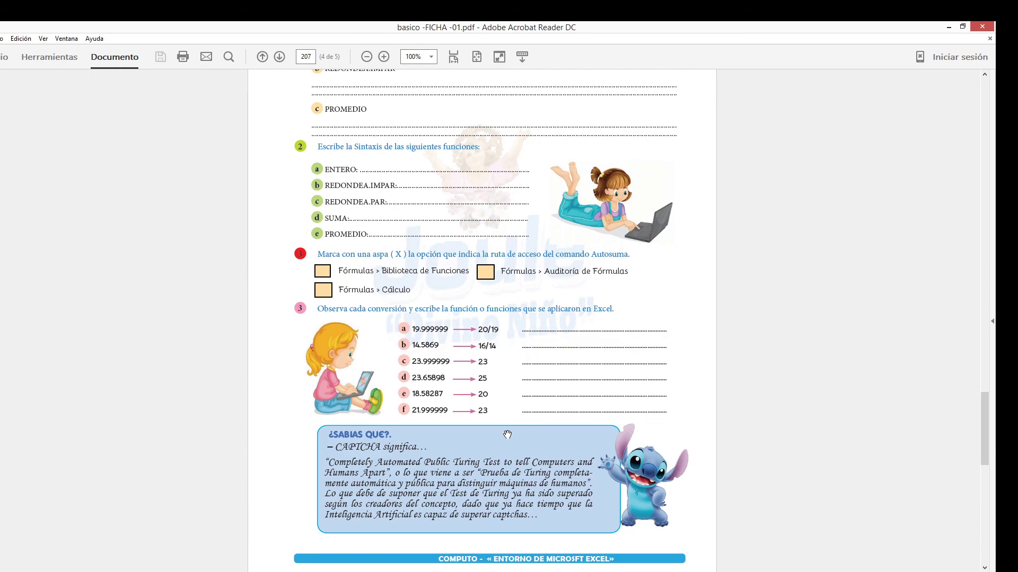
{"action": "scroll", "coordinate": [507, 434], "scroll_direction": "down", "scroll_amount": 6}
{"action": "scroll", "coordinate": [507, 434], "scroll_direction": "down", "scroll_amount": 3}
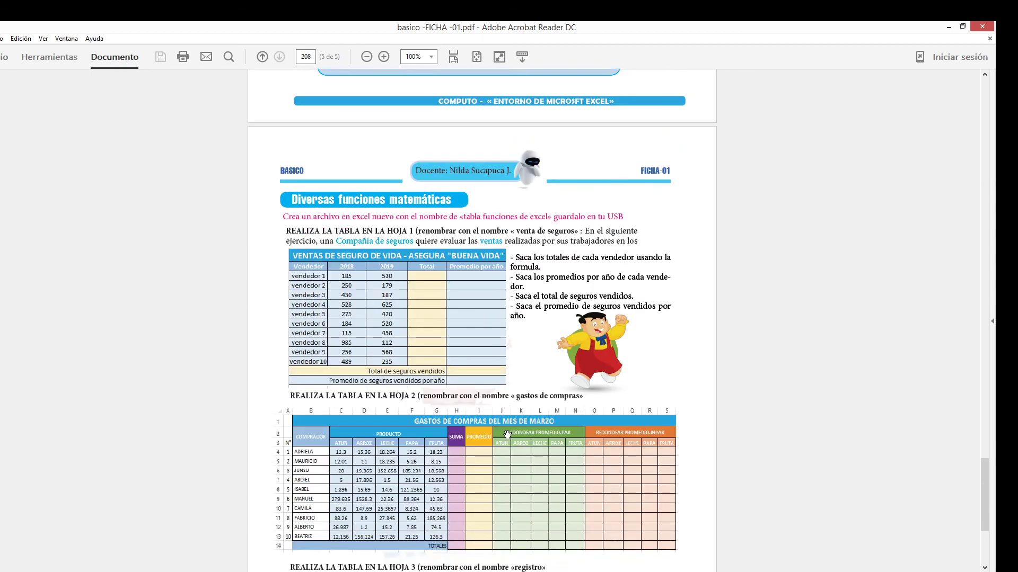
{"action": "scroll", "coordinate": [508, 434], "scroll_direction": "down", "scroll_amount": 4}
{"action": "scroll", "coordinate": [507, 434], "scroll_direction": "down", "scroll_amount": 1}
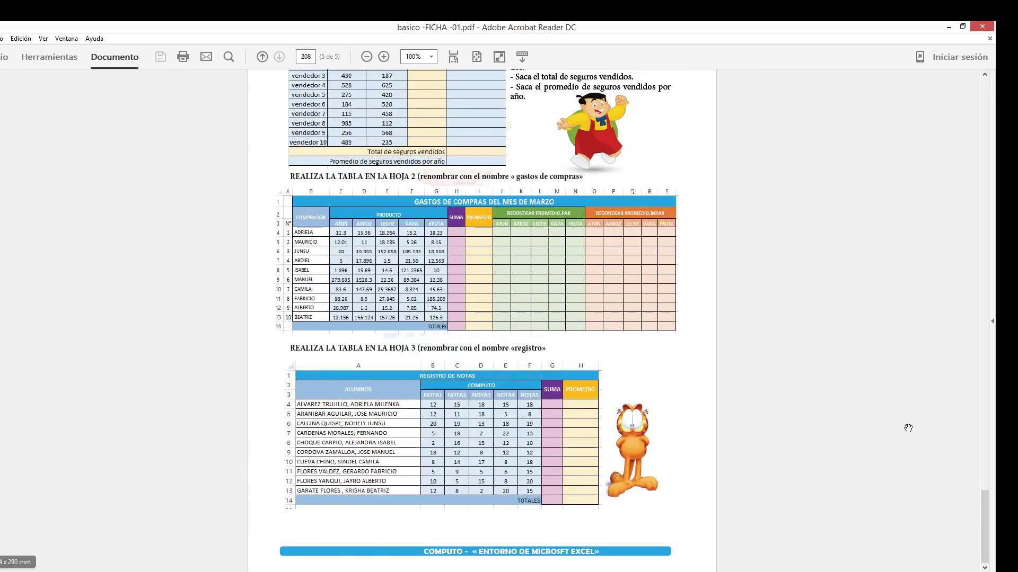
{"action": "left_click", "coordinate": [981, 29]}
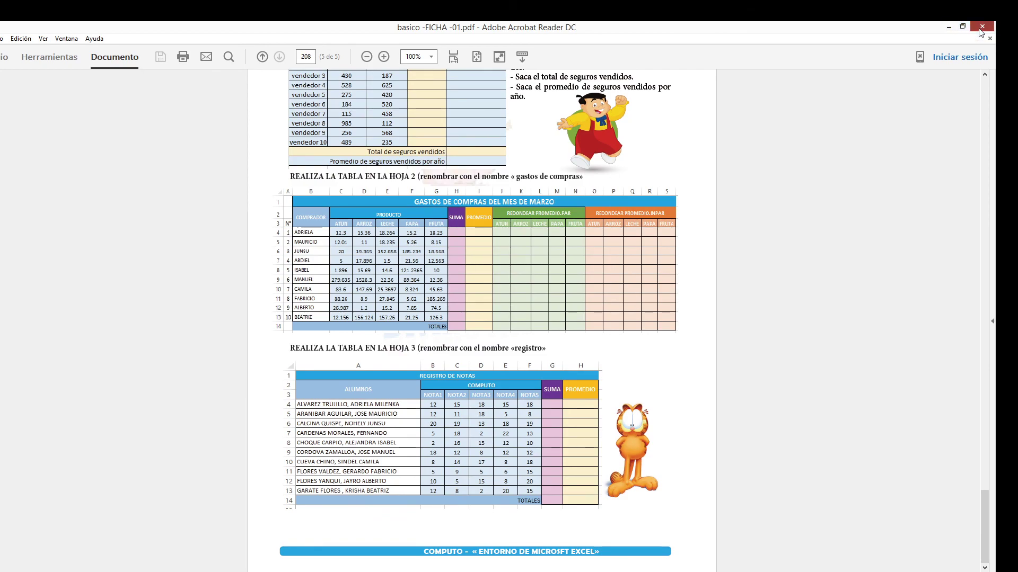
Minimize Excel and the portada computo cover image, then bring back the recorder
{"action": "left_click", "coordinate": [955, 32]}
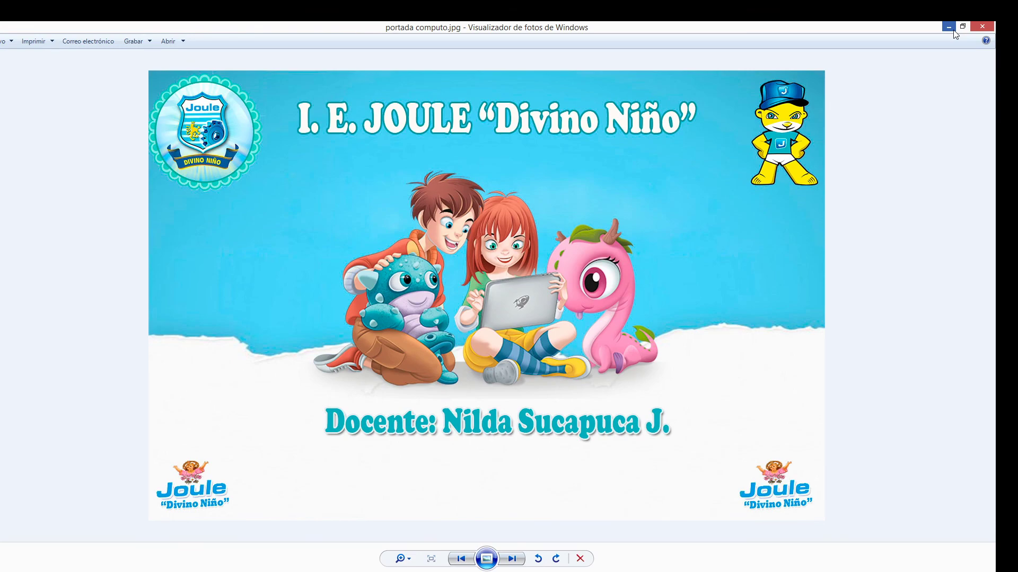
{"action": "left_click", "coordinate": [952, 28]}
{"action": "key", "text": "alt+Tab"}
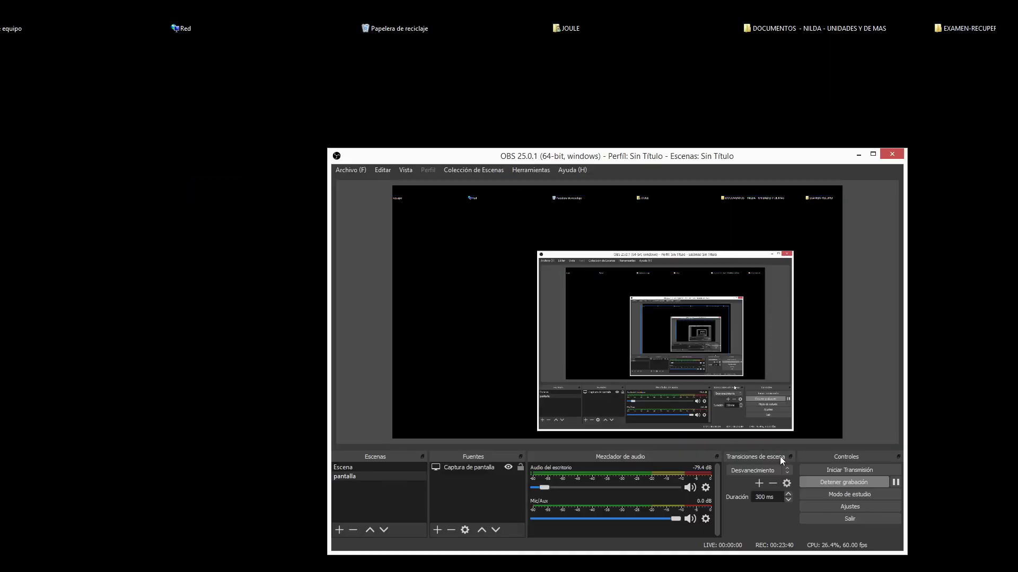